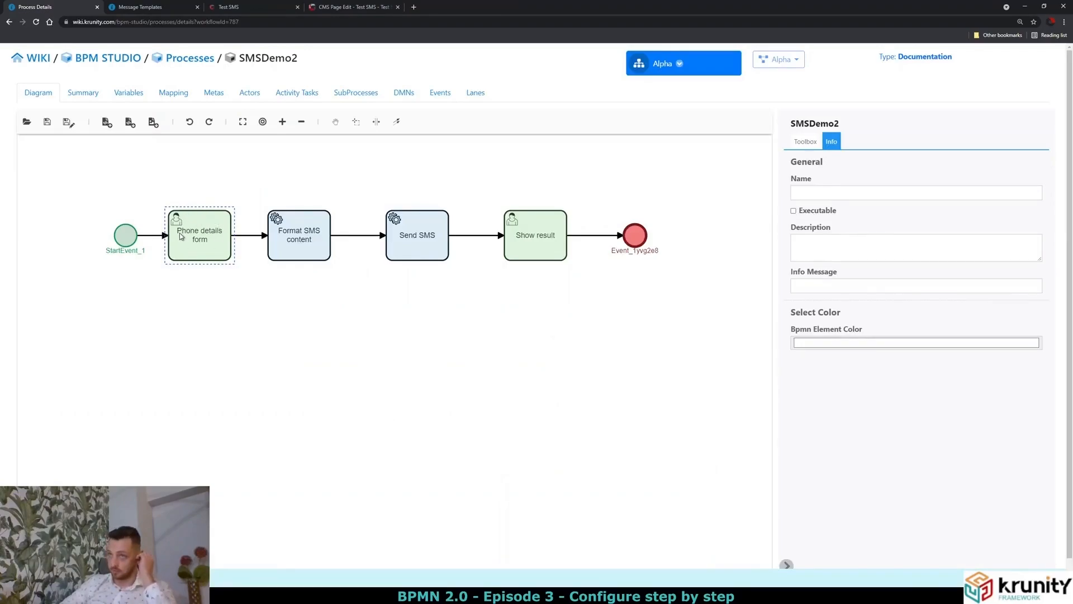
Assign PhoneDetailsEform, found on page 2 of the e-form list, to the Phone details form task.
click(179, 233)
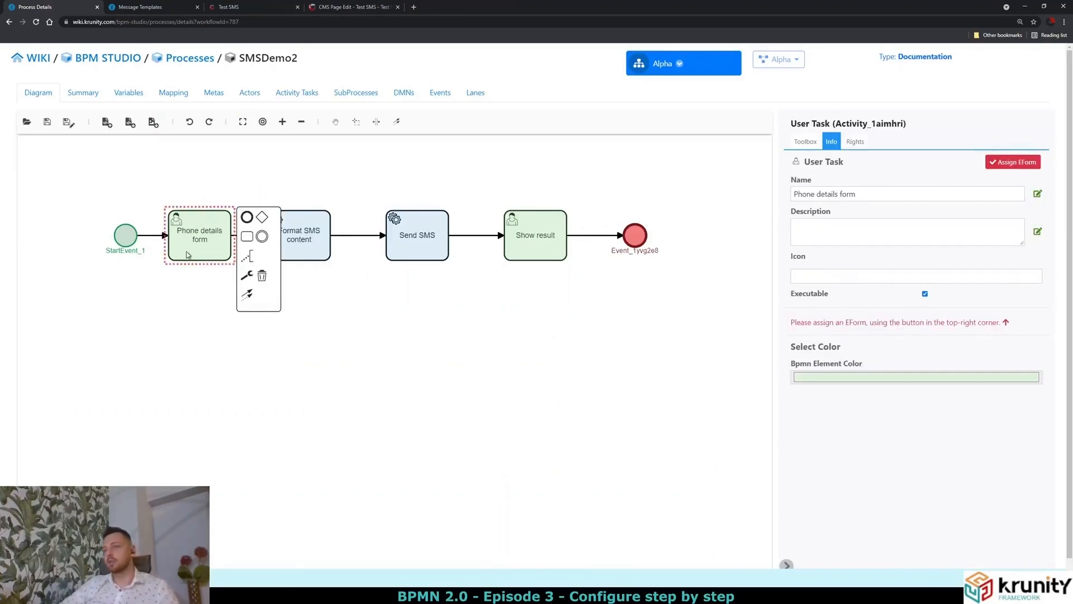
click(1024, 167)
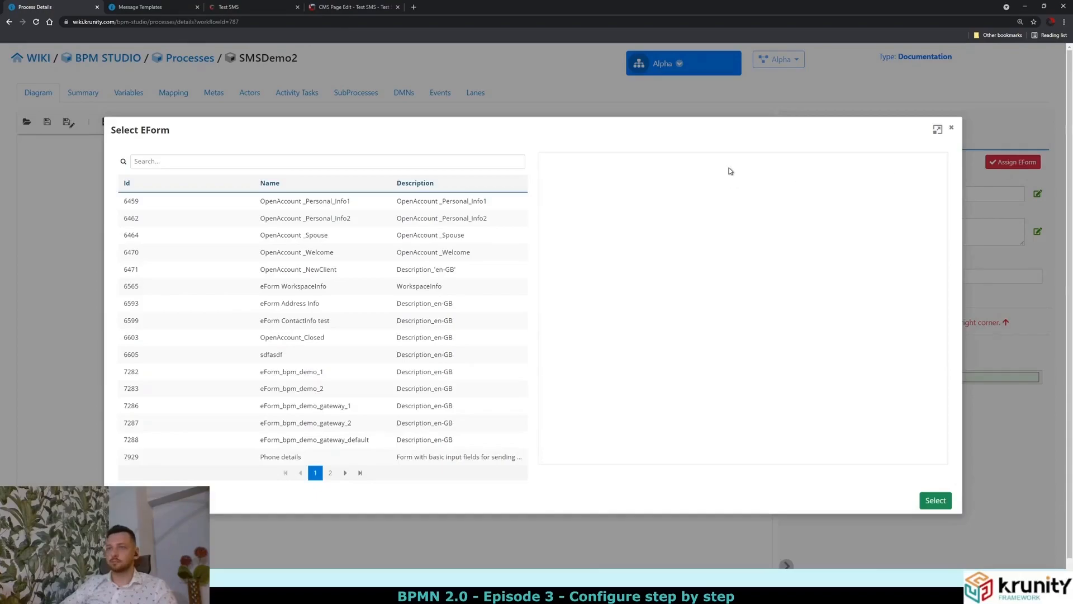
click(330, 473)
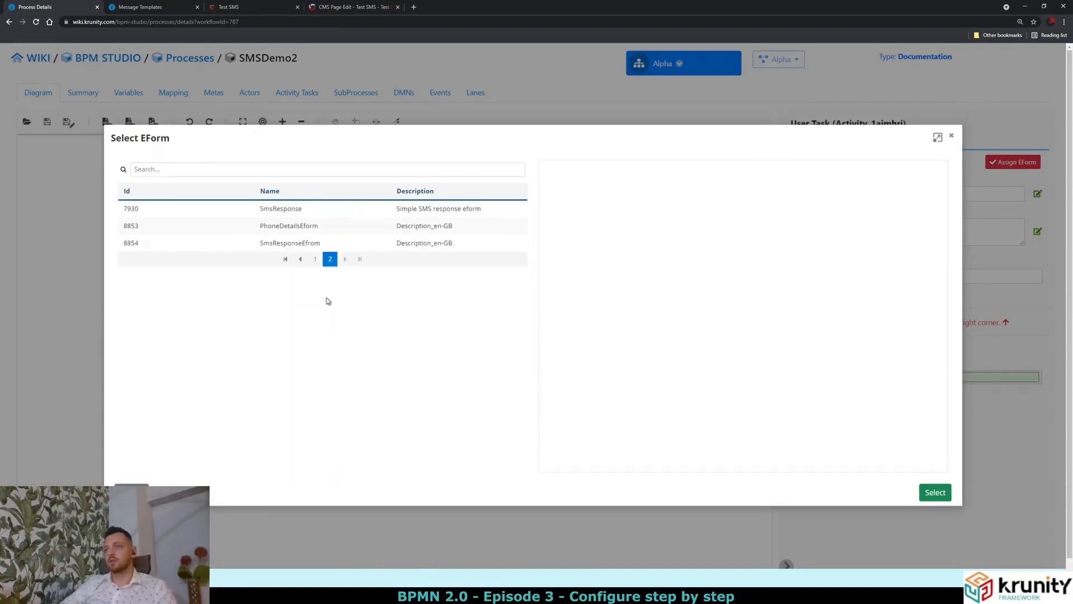
click(354, 227)
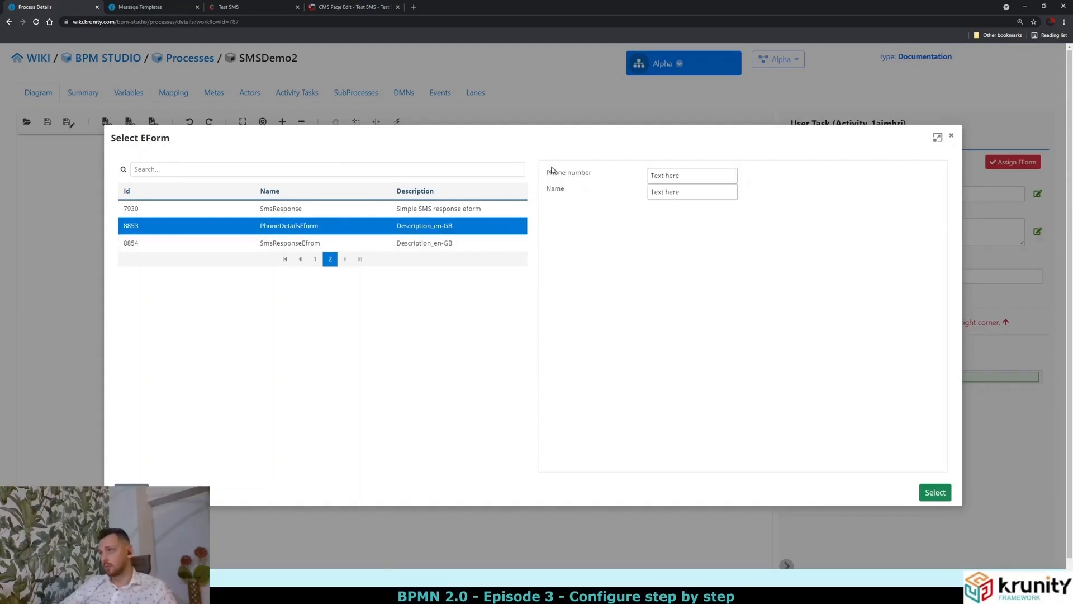
drag(545, 172, 580, 173)
click(559, 188)
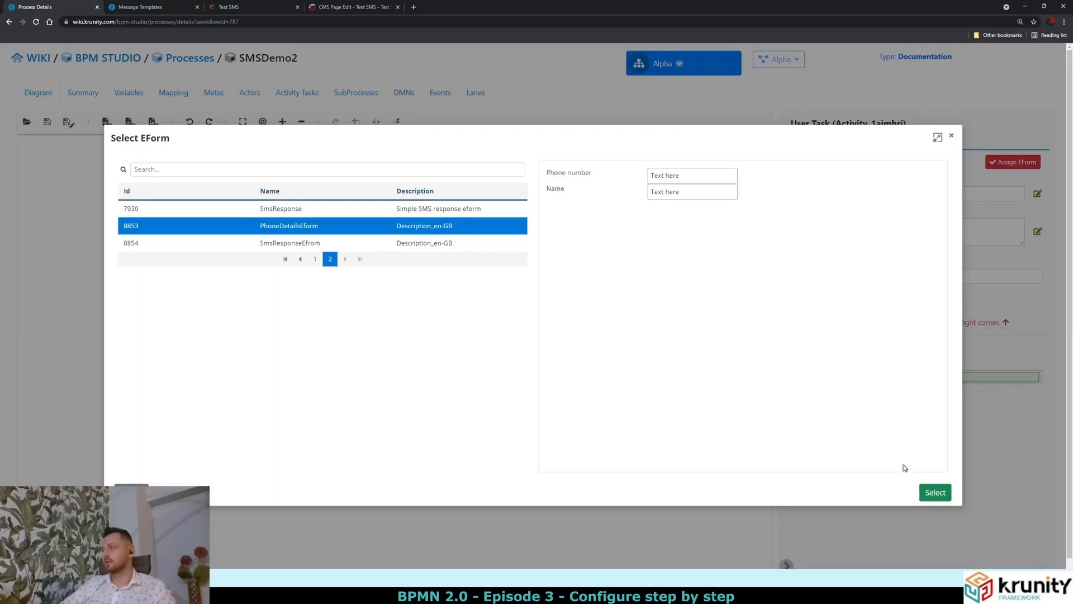
click(948, 498)
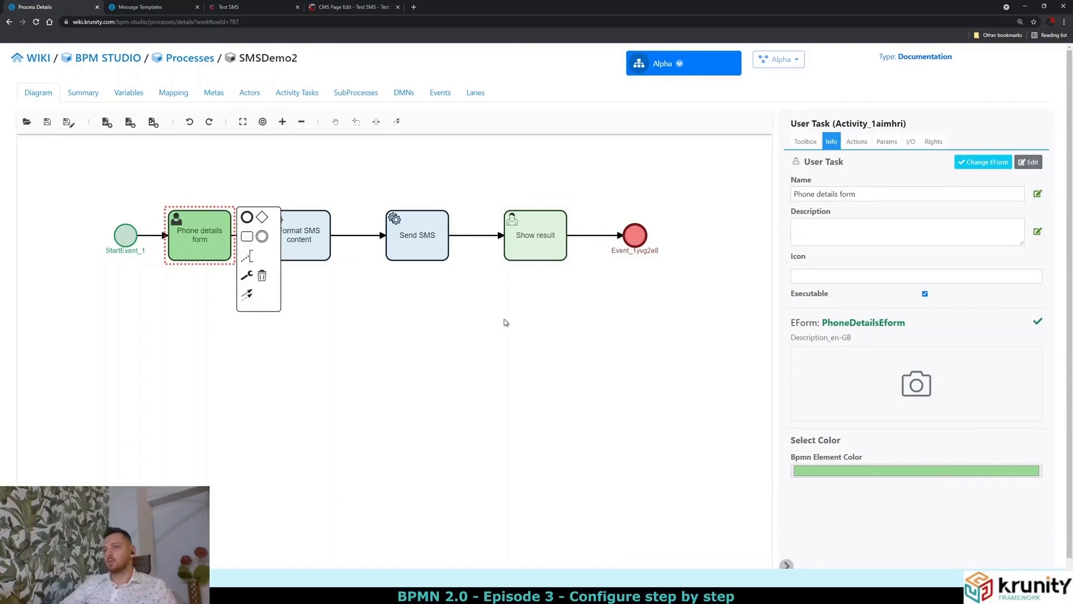
Assign the SmsResponseEfrom (8854) e-form to the Show result user task.
click(539, 251)
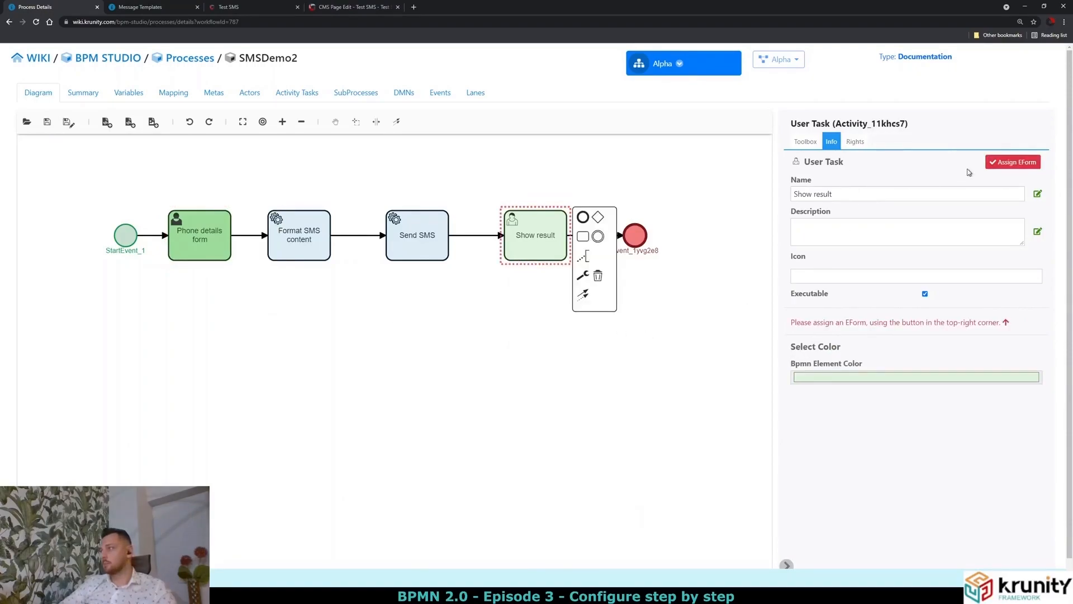
click(994, 168)
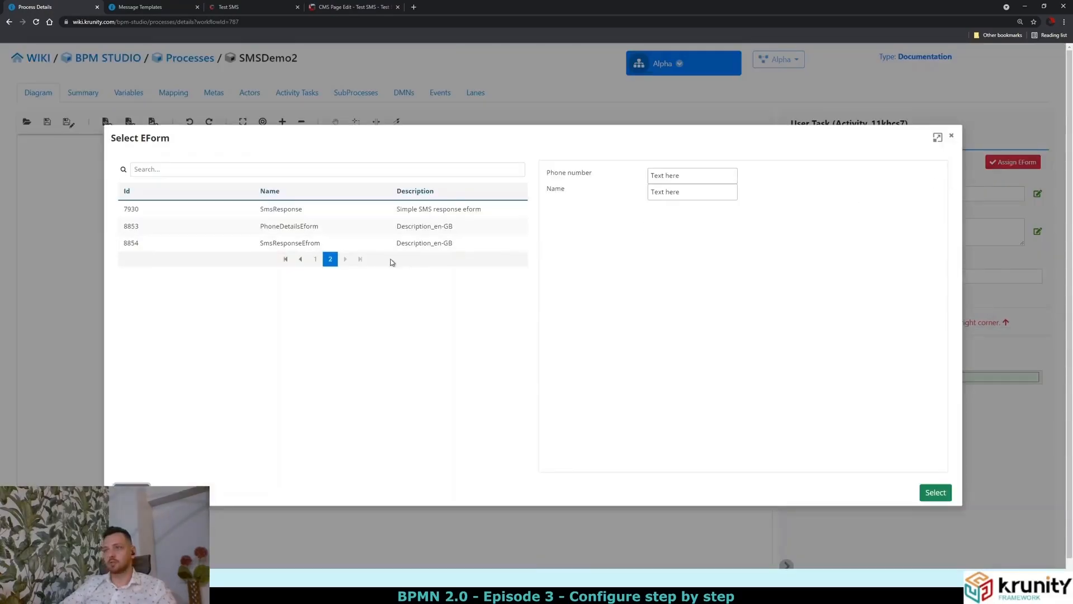
click(307, 242)
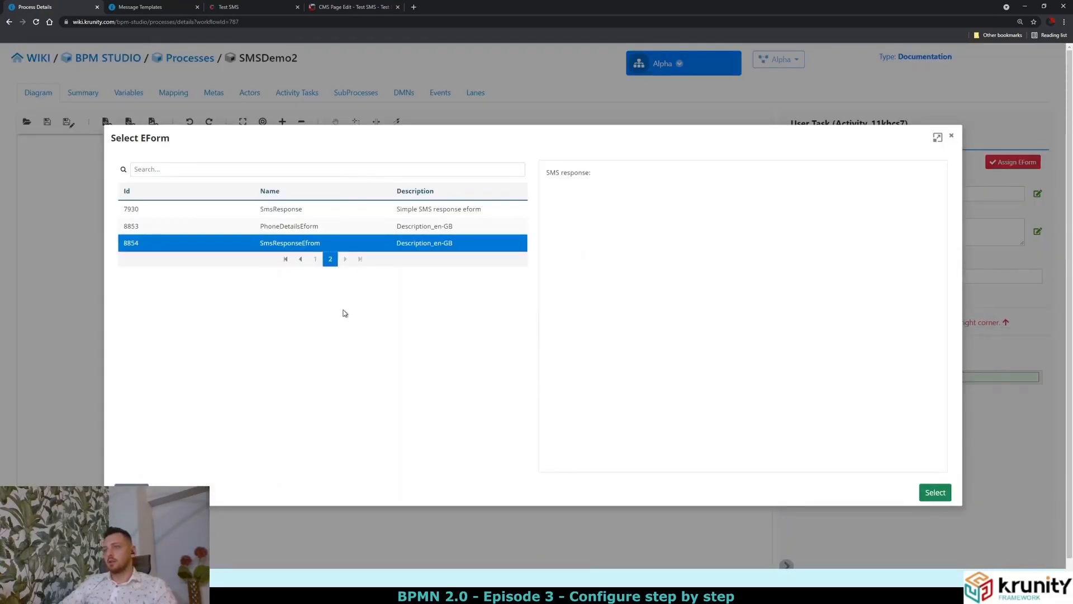
drag(547, 170, 593, 180)
click(594, 180)
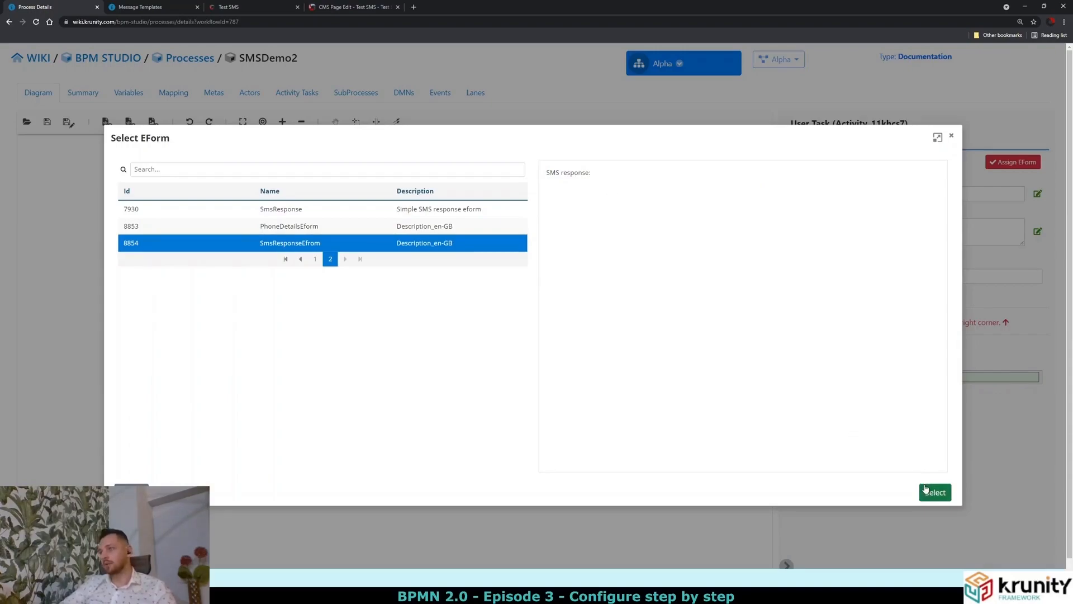
click(930, 494)
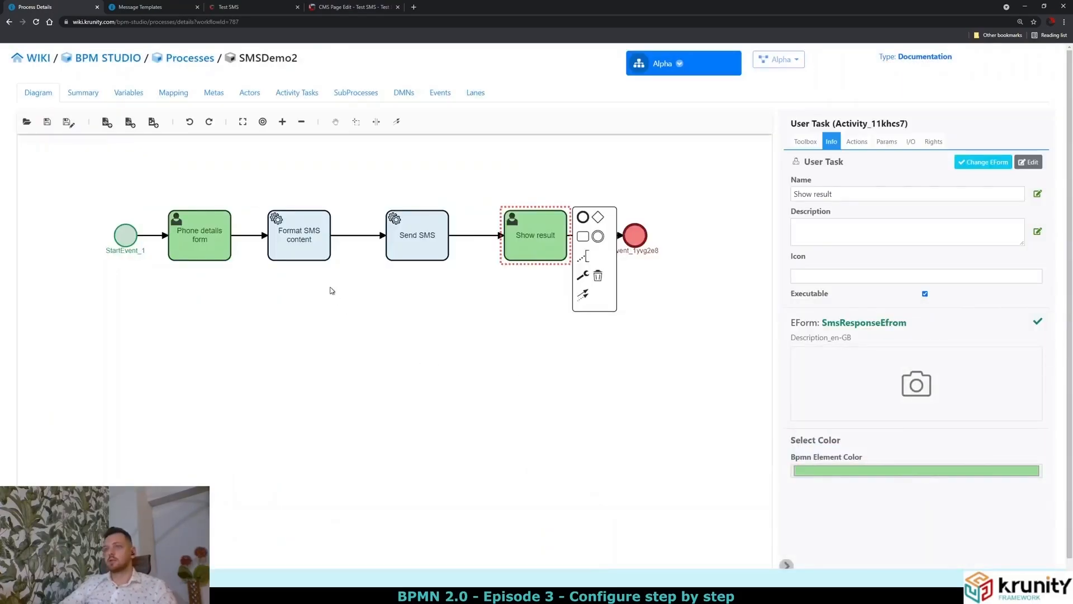
Set Format SMS content to call System > MESSAGE TEMPLATE's Post api/MessageTemplate/parse method.
click(311, 258)
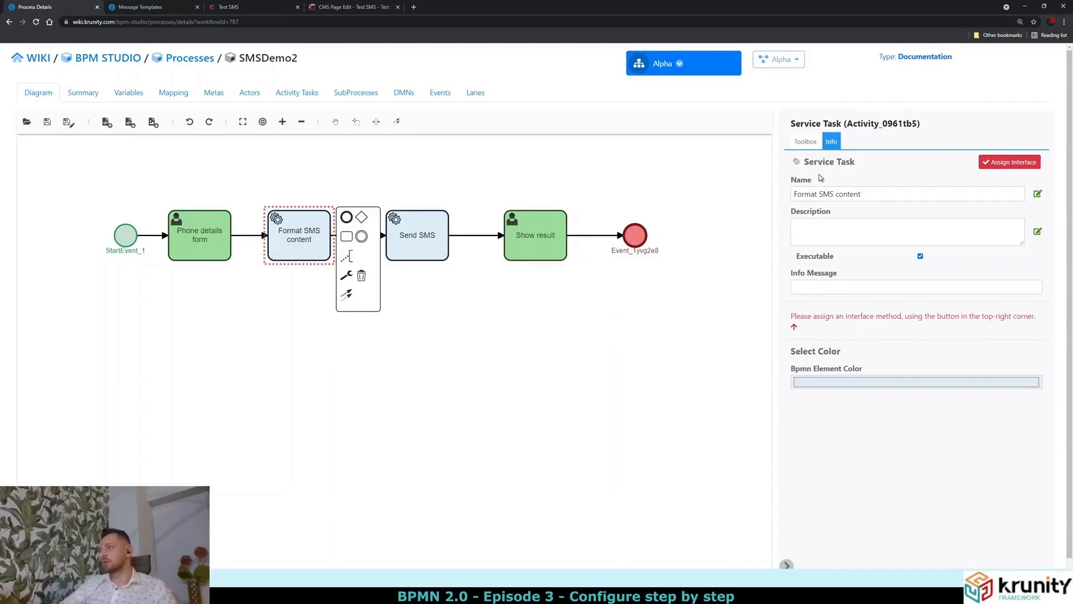
click(994, 166)
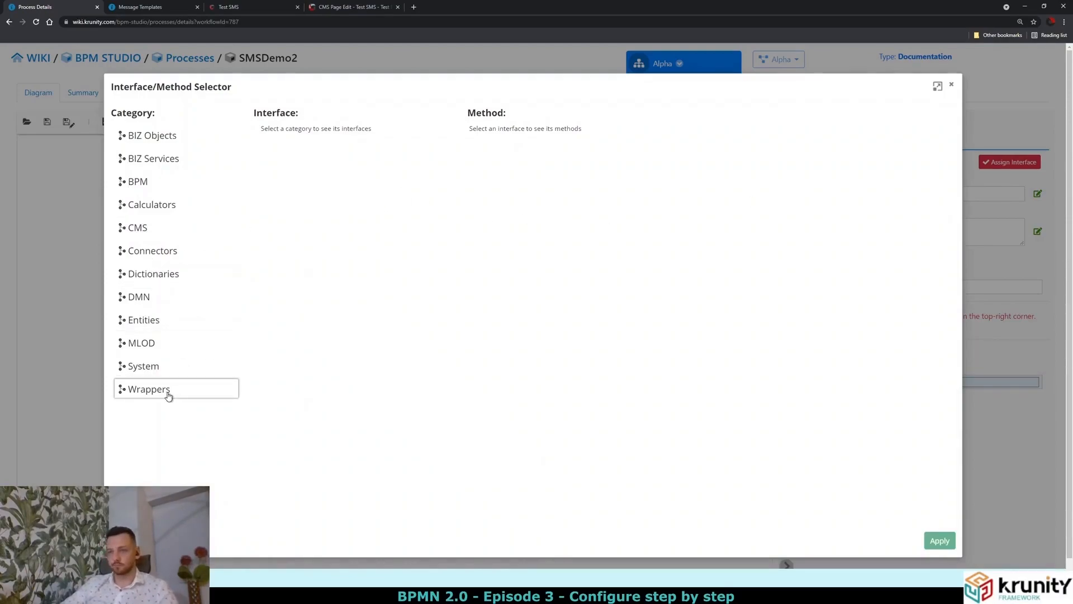
click(145, 371)
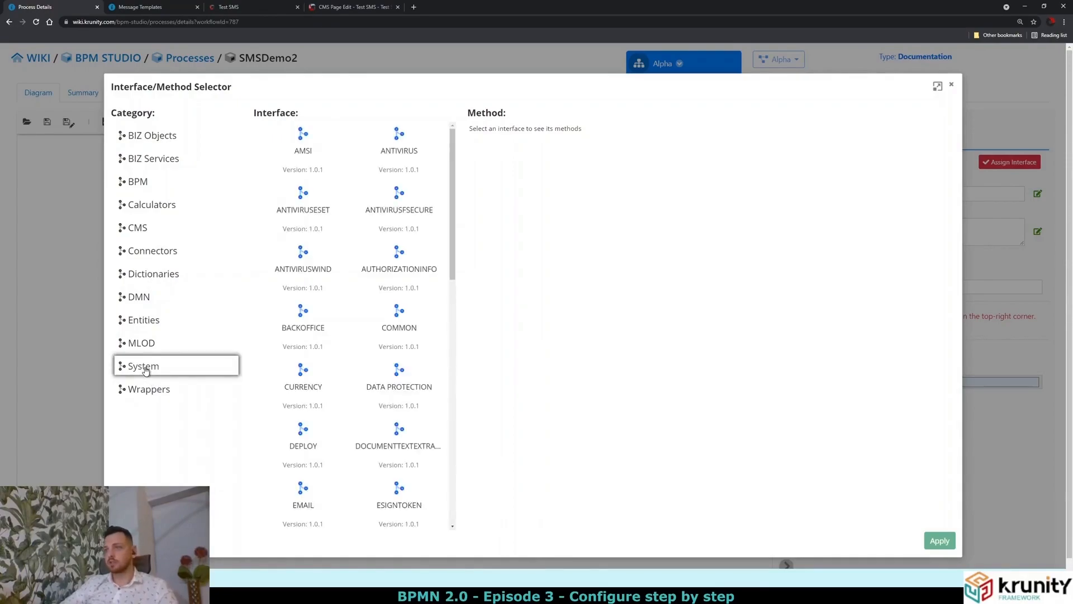
scroll(378, 331, down, 5)
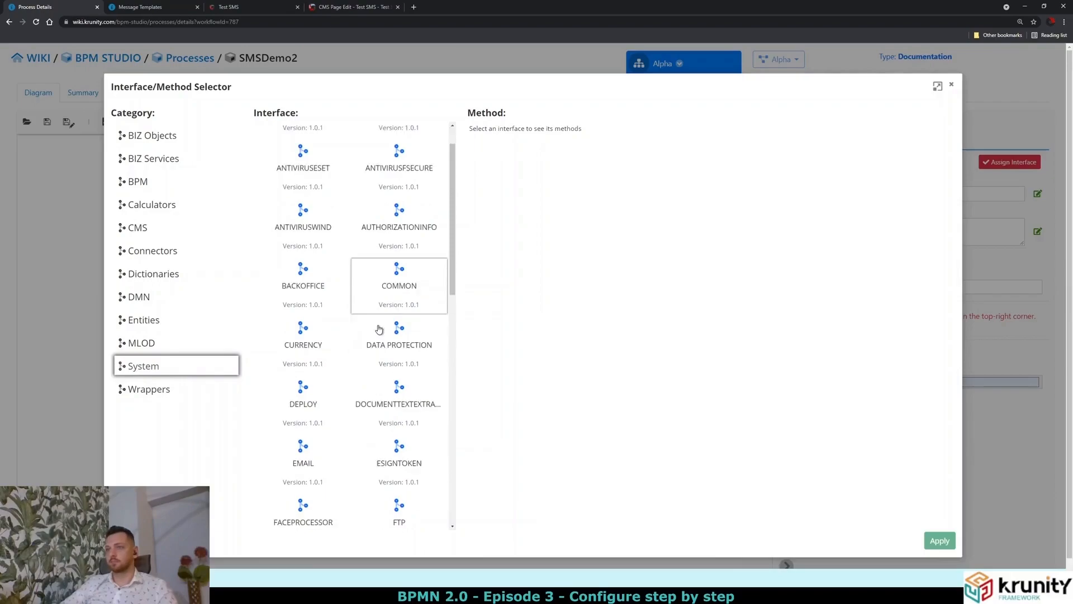
scroll(374, 335, down, 4)
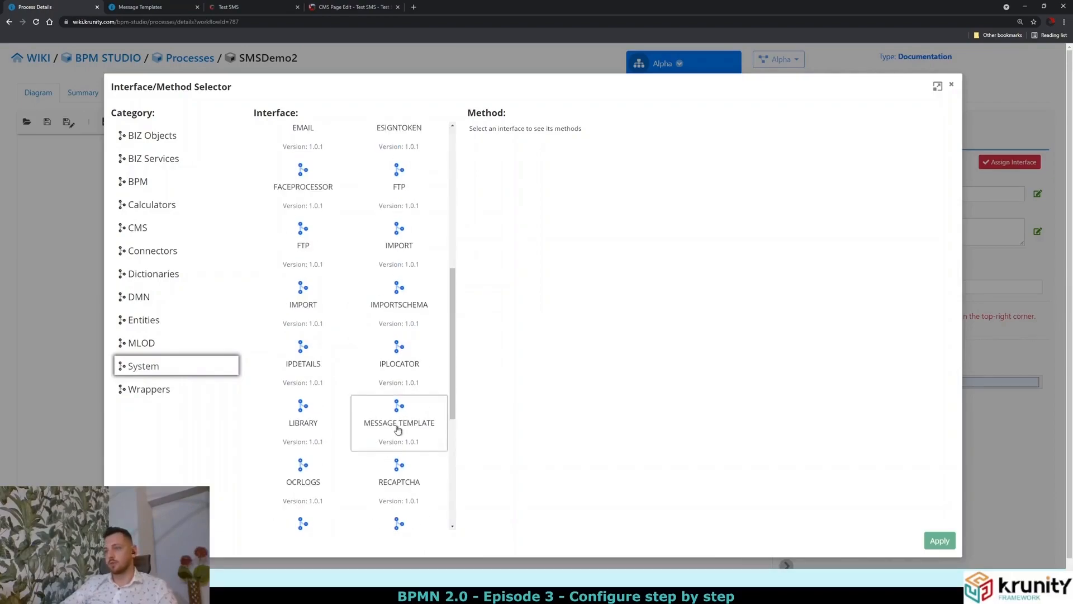
click(398, 427)
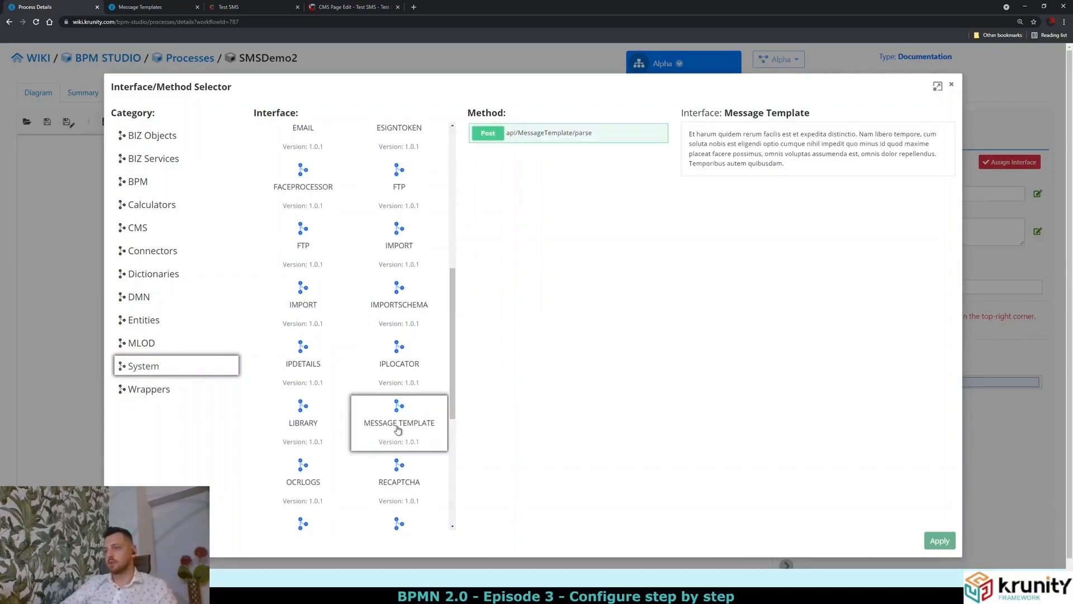
click(556, 138)
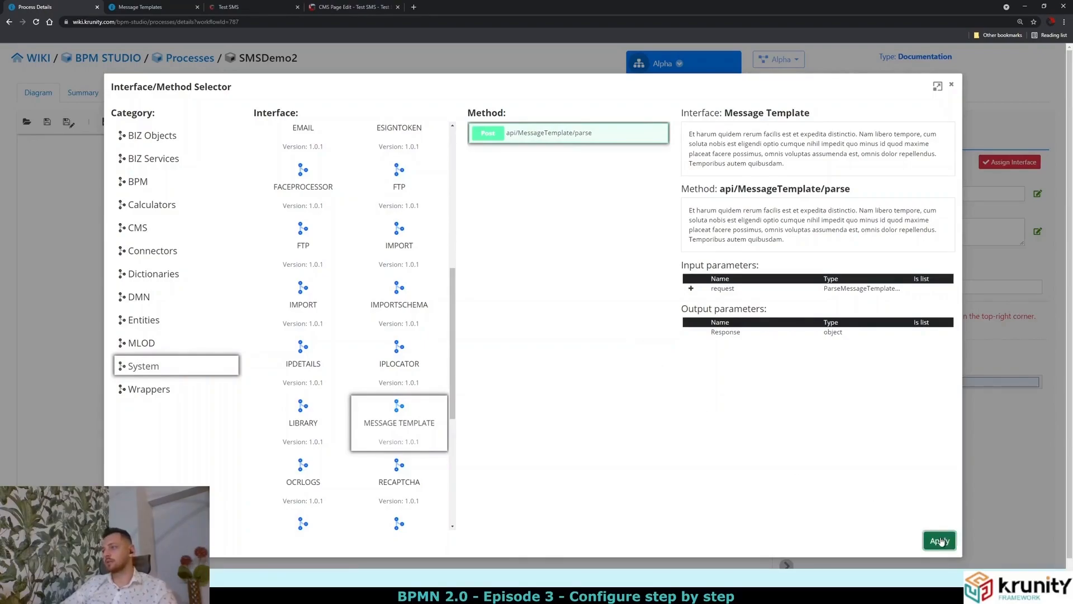
click(940, 540)
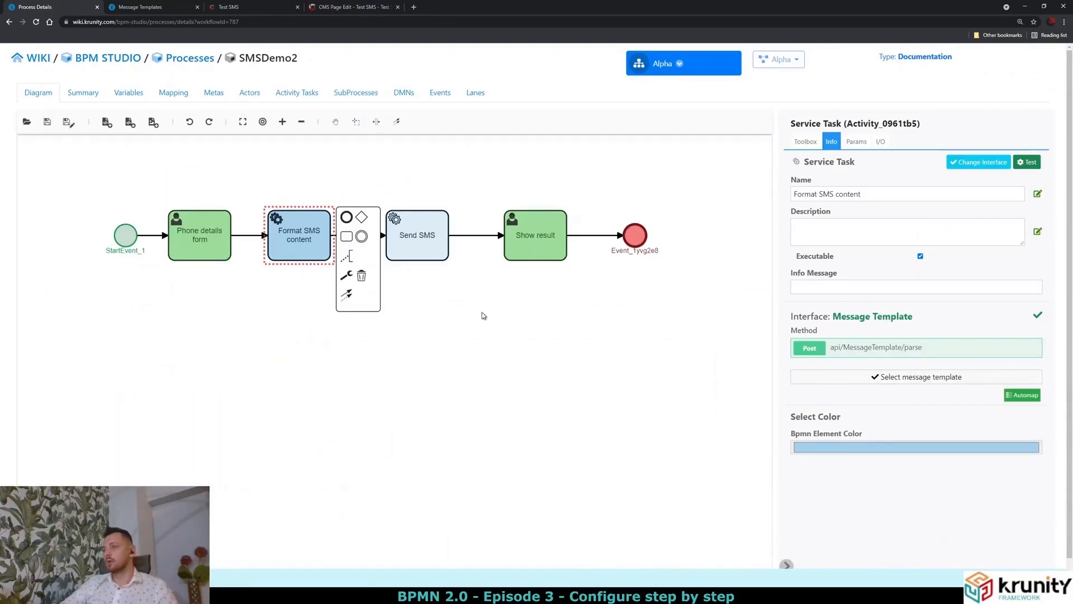
For the Send SMS task, choose the System SMS interface's map/SMS/SendSMS method.
click(428, 256)
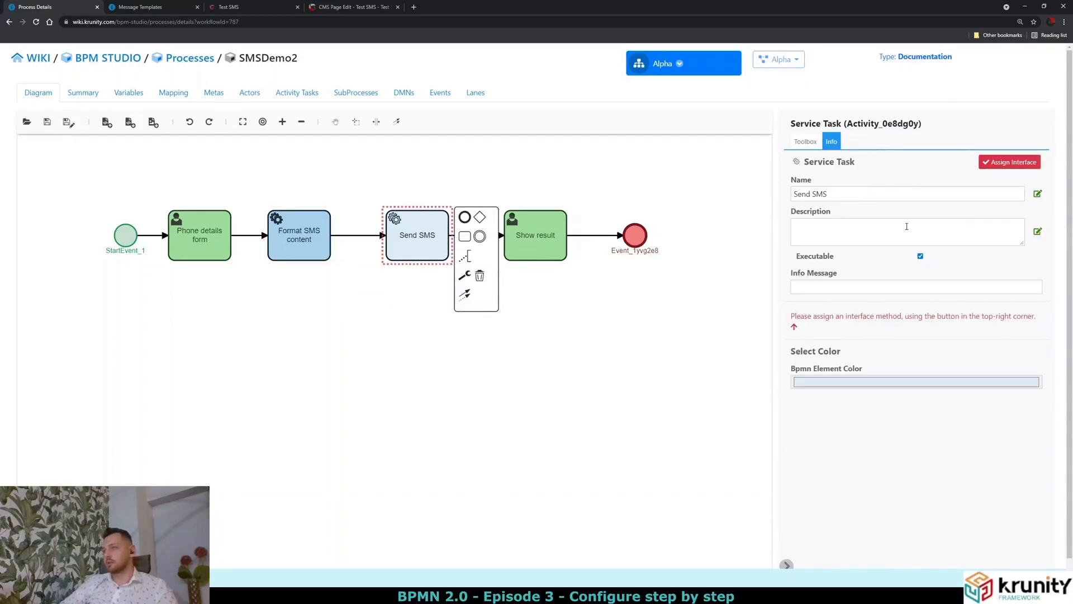
click(1005, 163)
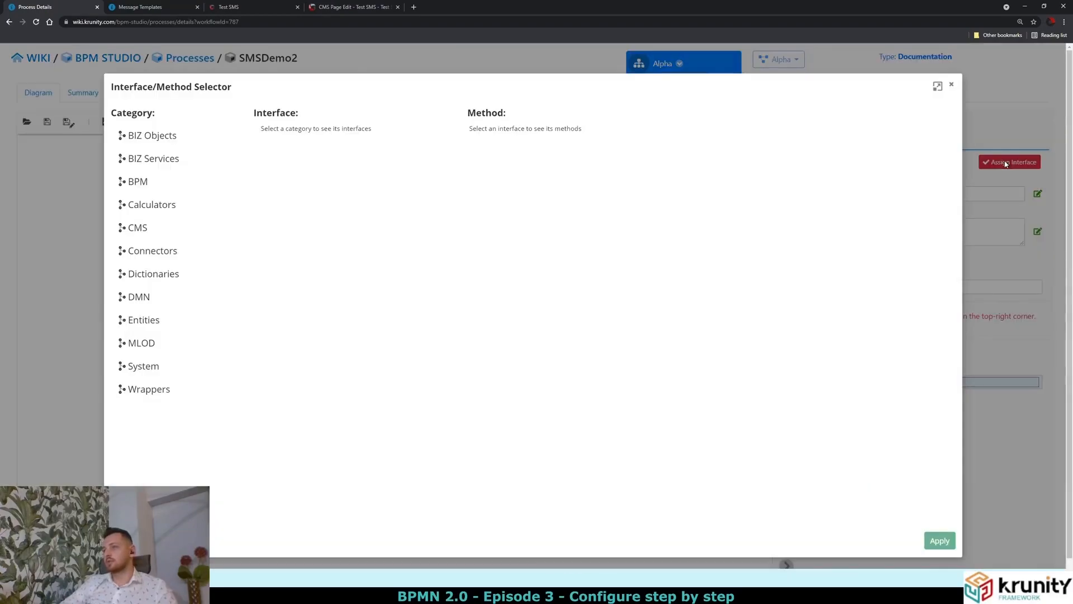
click(181, 368)
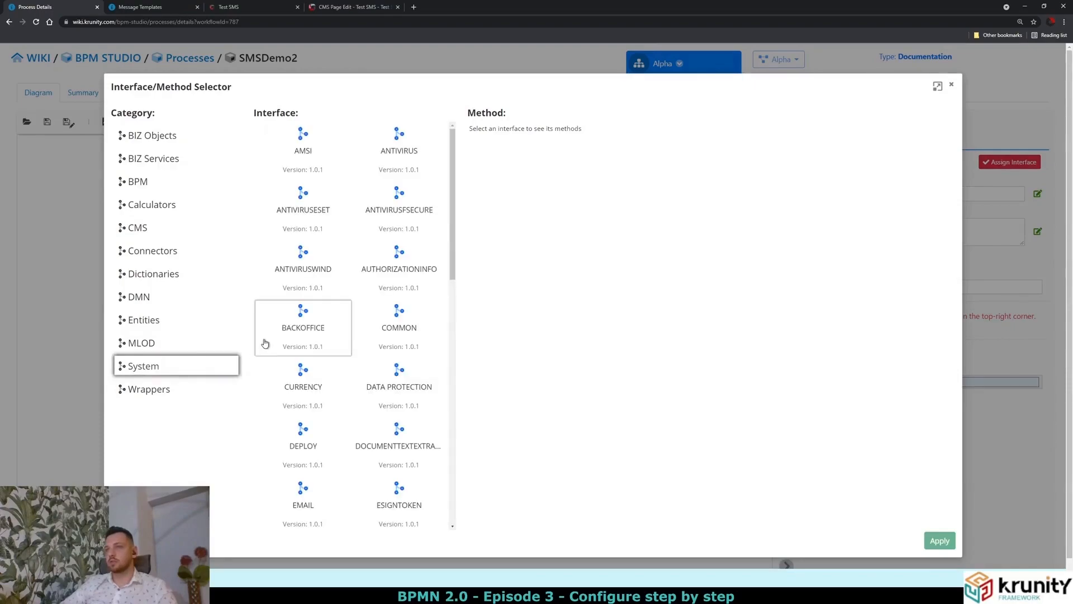
scroll(355, 395, down, 2)
scroll(358, 395, down, 3)
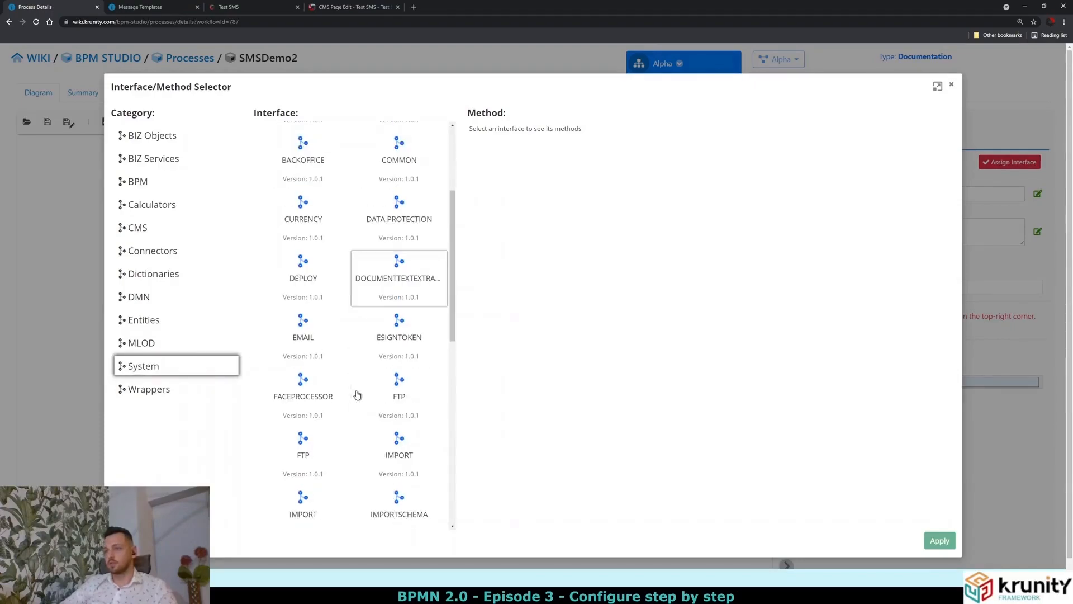
scroll(356, 395, down, 2)
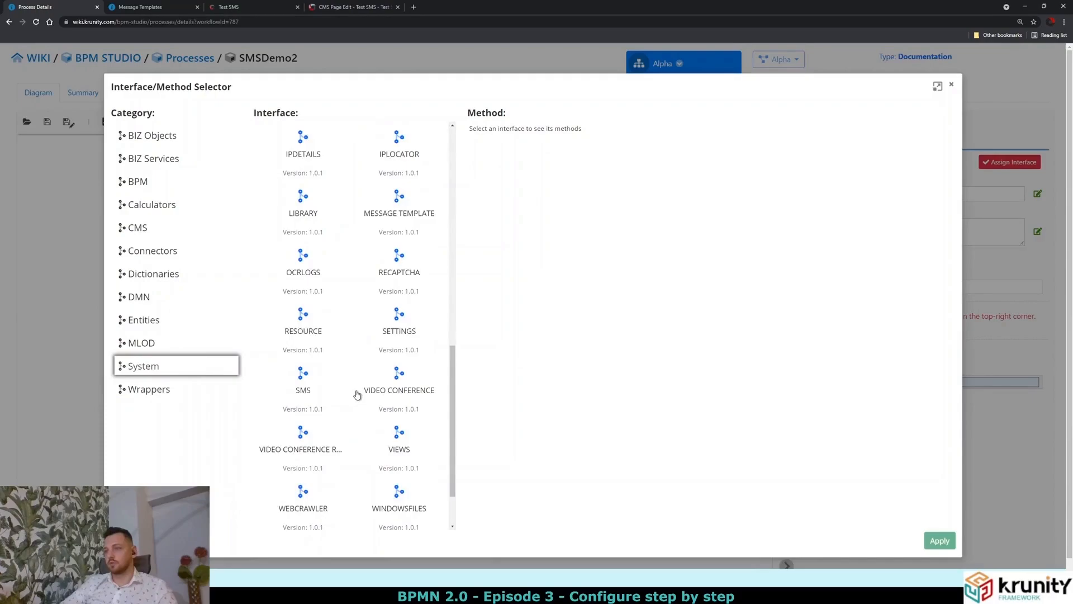
click(310, 403)
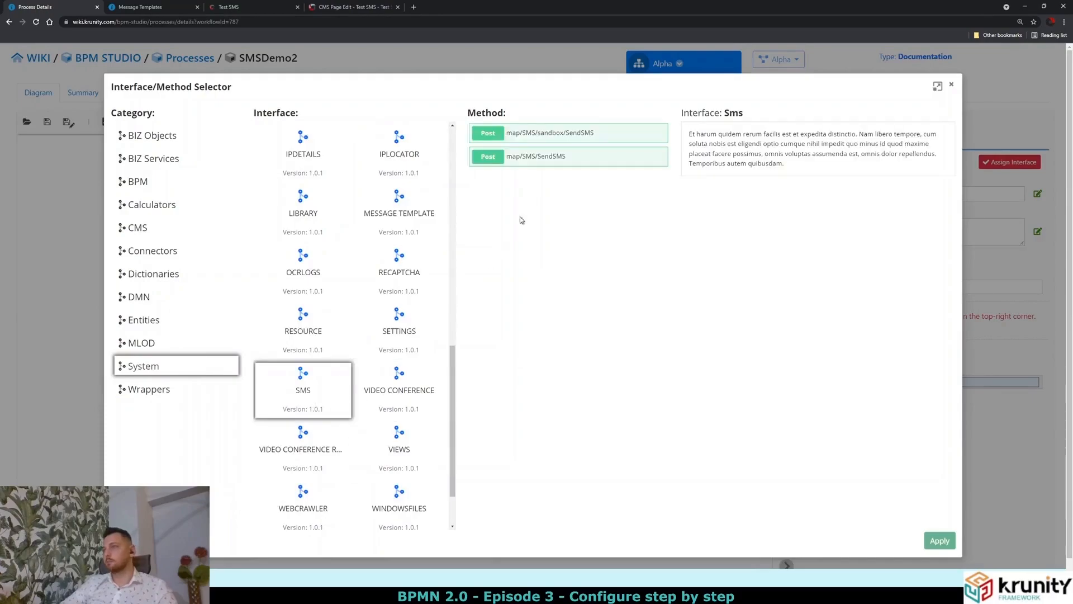
click(538, 159)
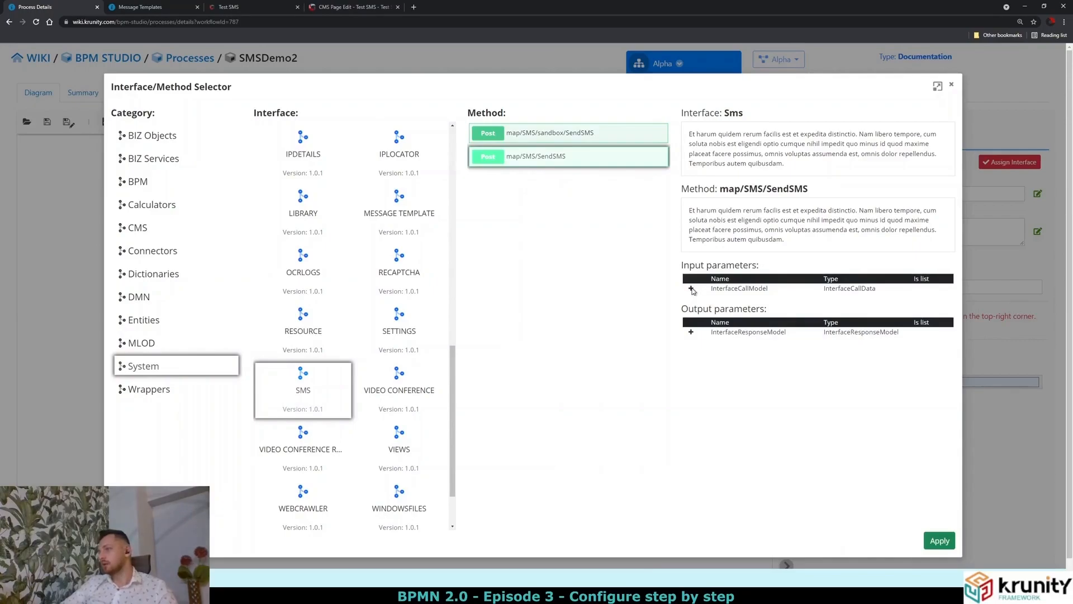
Review SendSMS's PhoneNumber and Message inputs and response model, then apply the method.
click(692, 289)
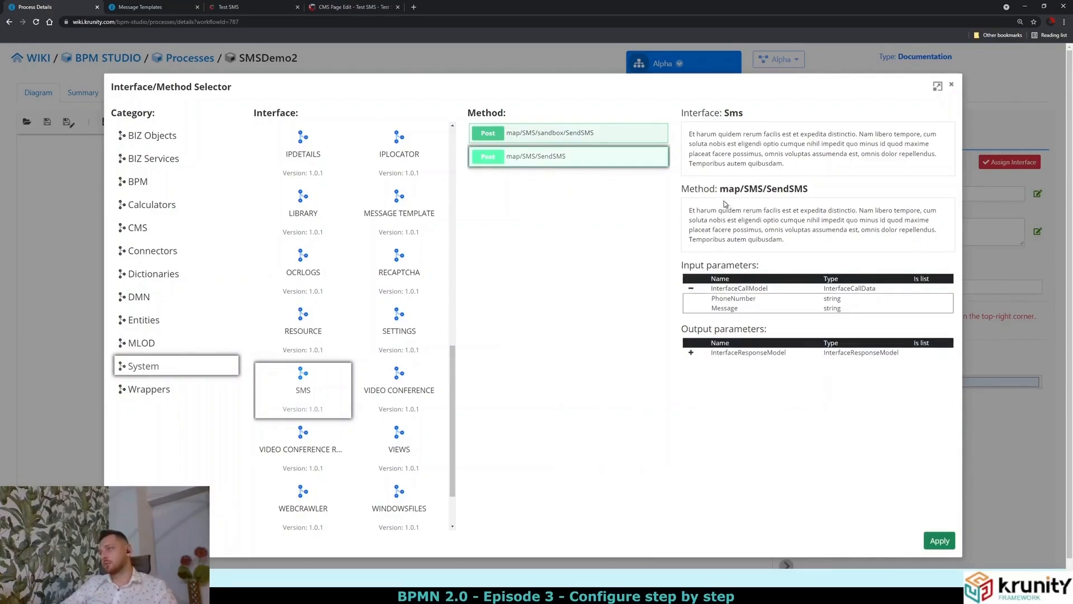
drag(712, 297, 735, 308)
click(734, 325)
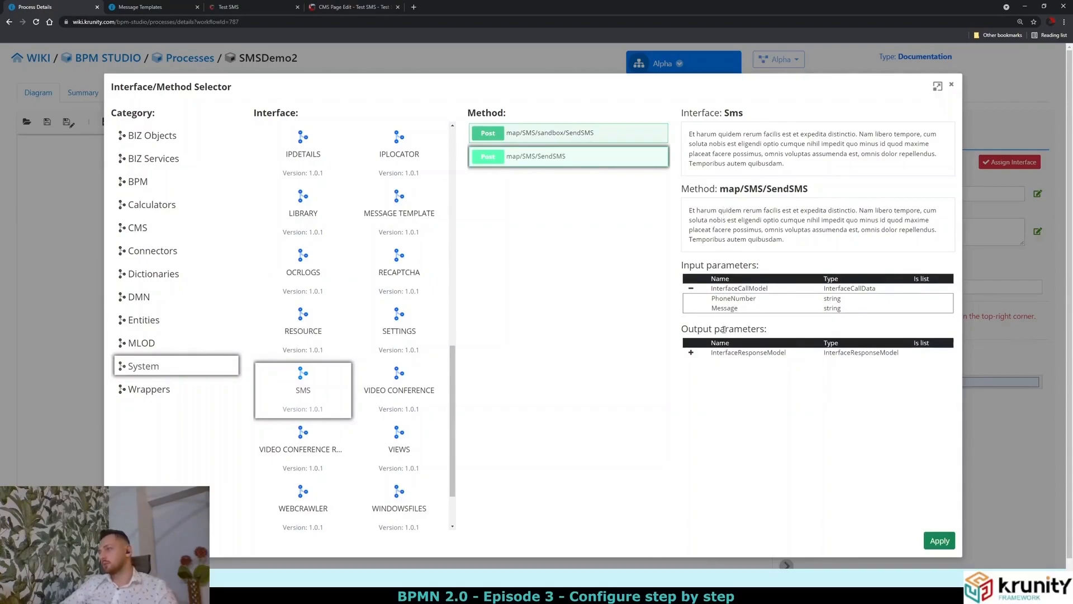
click(691, 352)
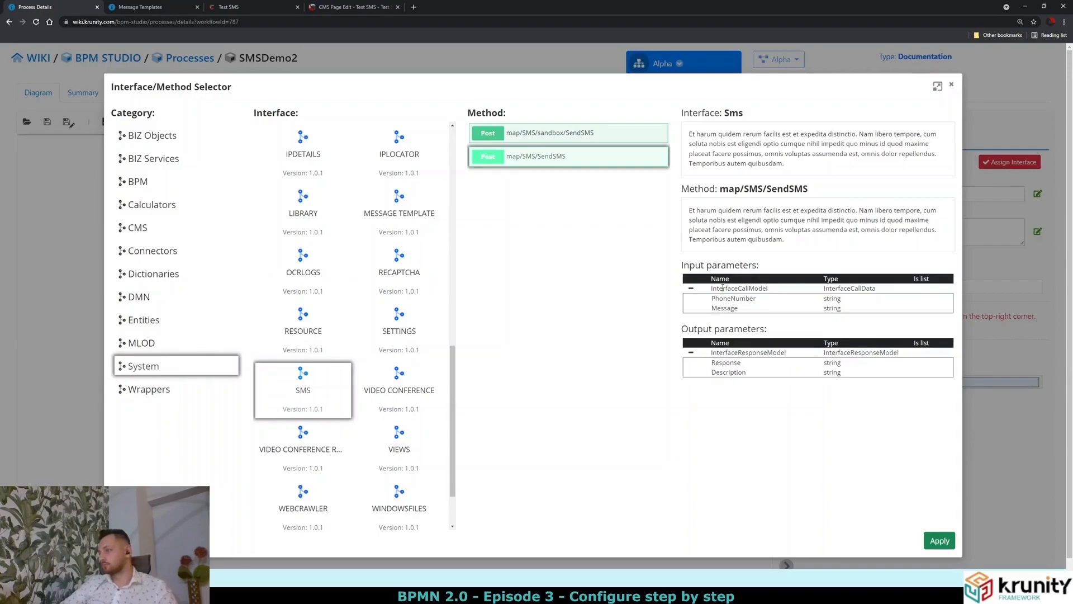
drag(783, 307, 715, 296)
click(755, 306)
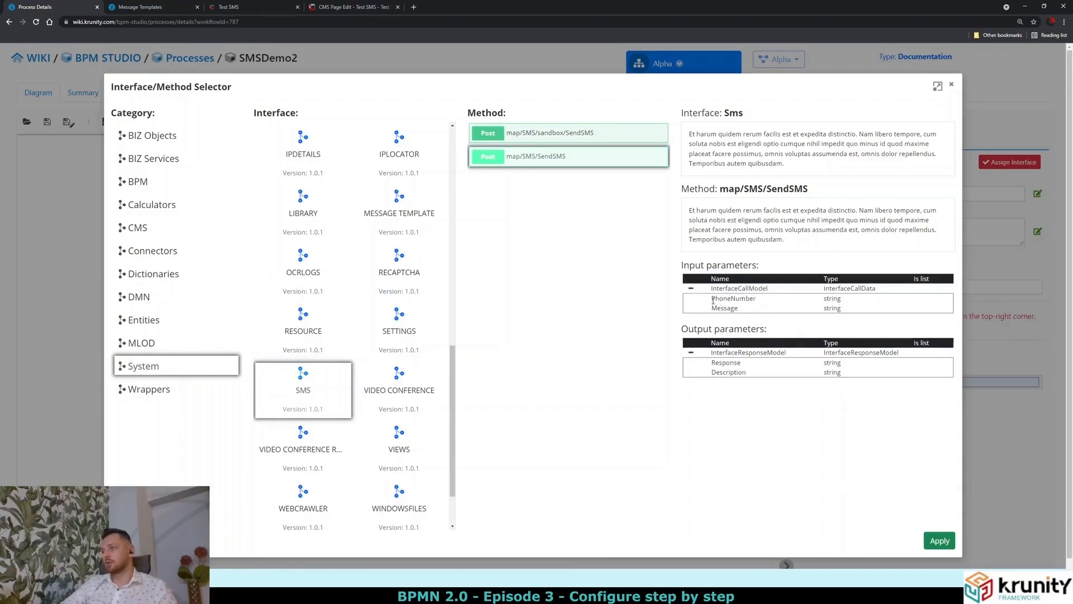
drag(713, 301, 736, 308)
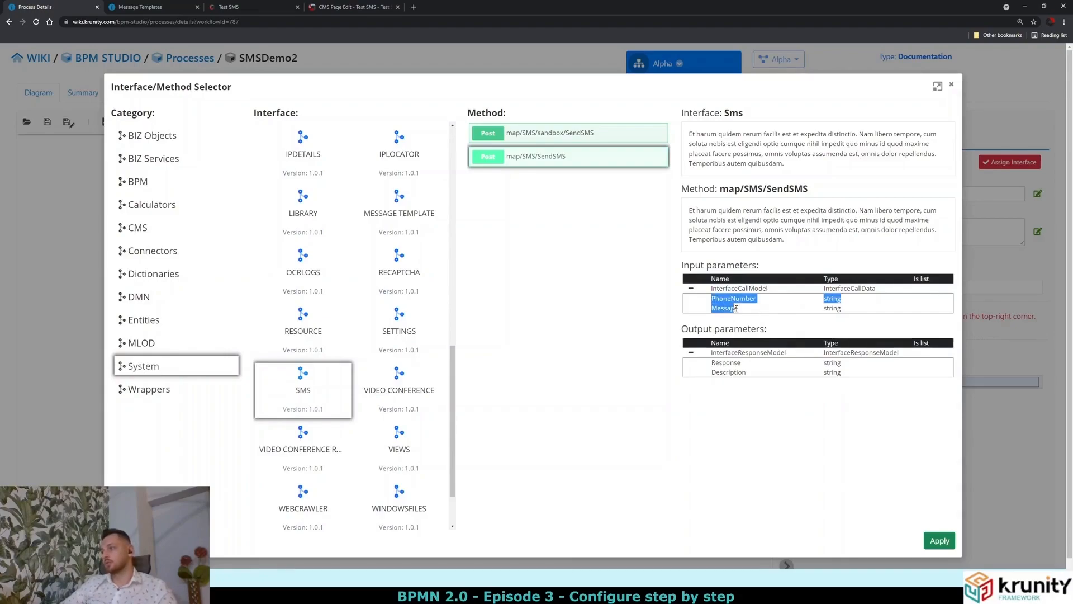
click(940, 541)
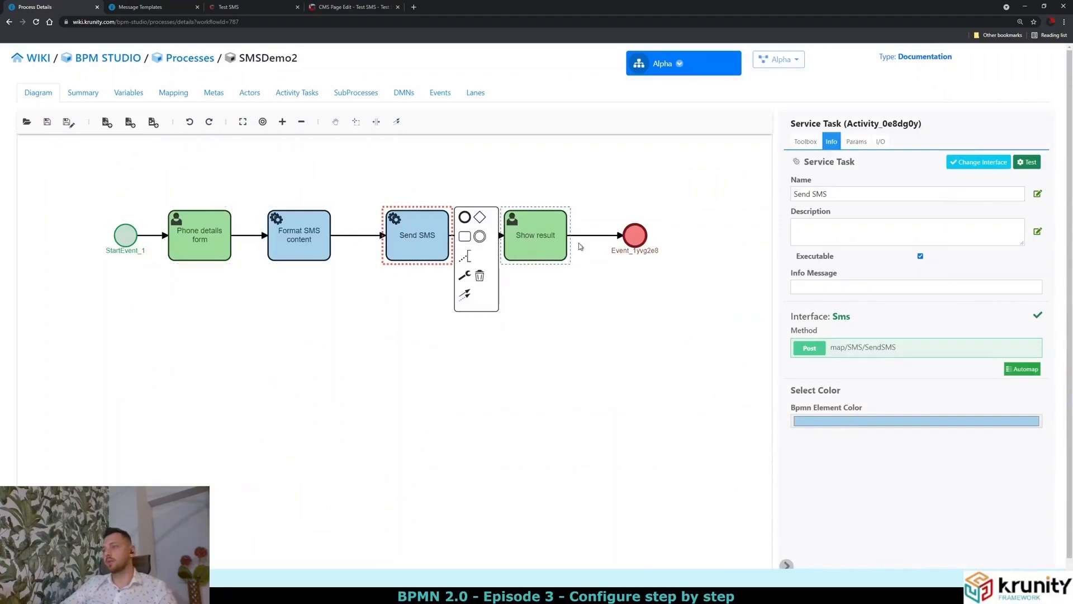
click(346, 337)
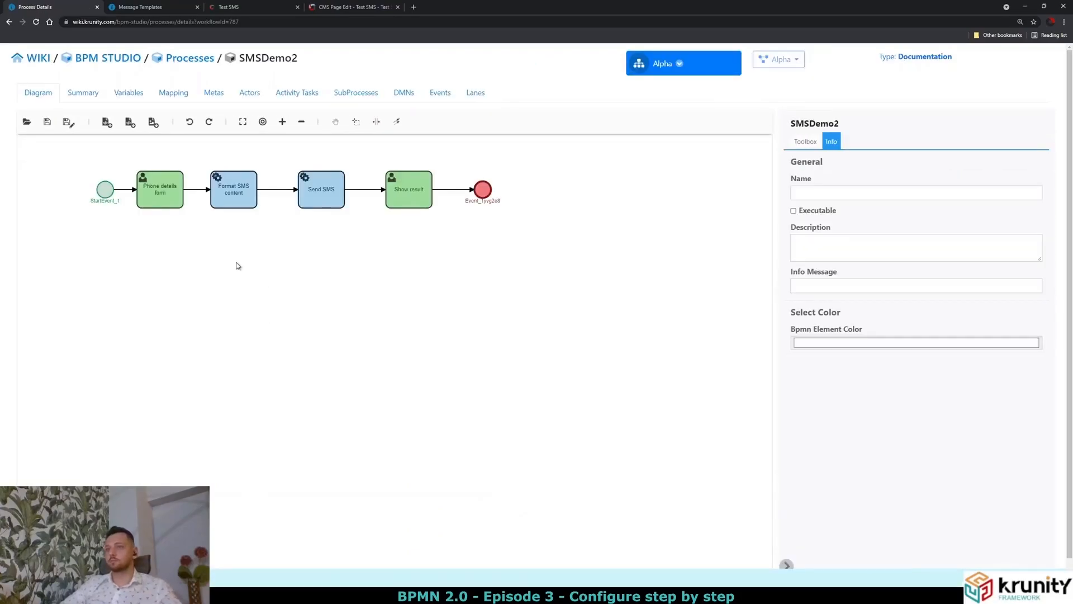
Zoom and recentre the diagram, then bring up Phone details form's properties showing PhoneDetailsEform.
scroll(237, 265, up, 1)
drag(237, 240, 295, 295)
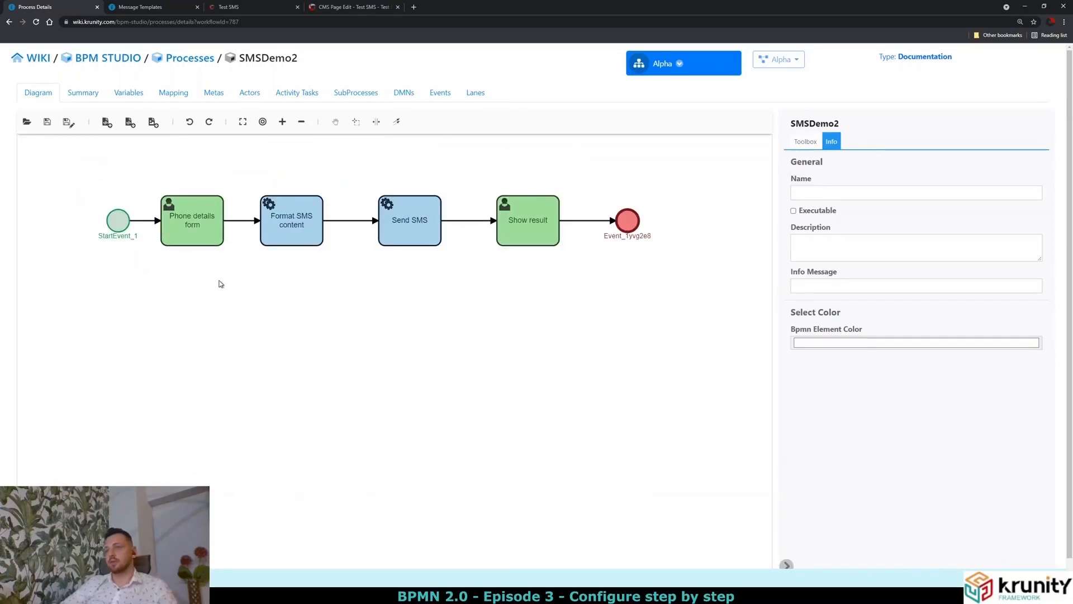
click(205, 233)
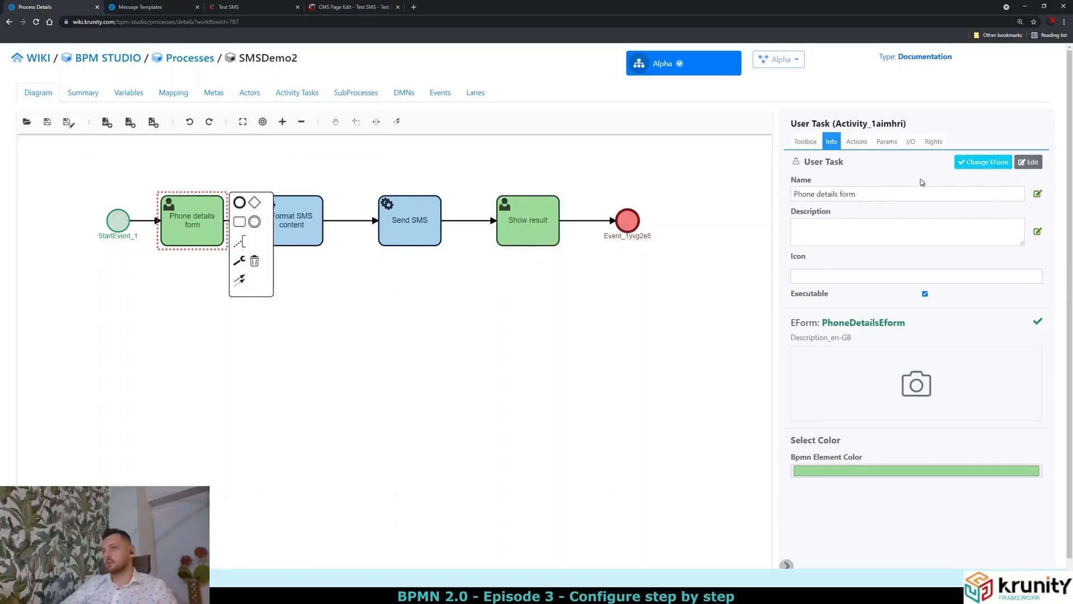
click(1030, 164)
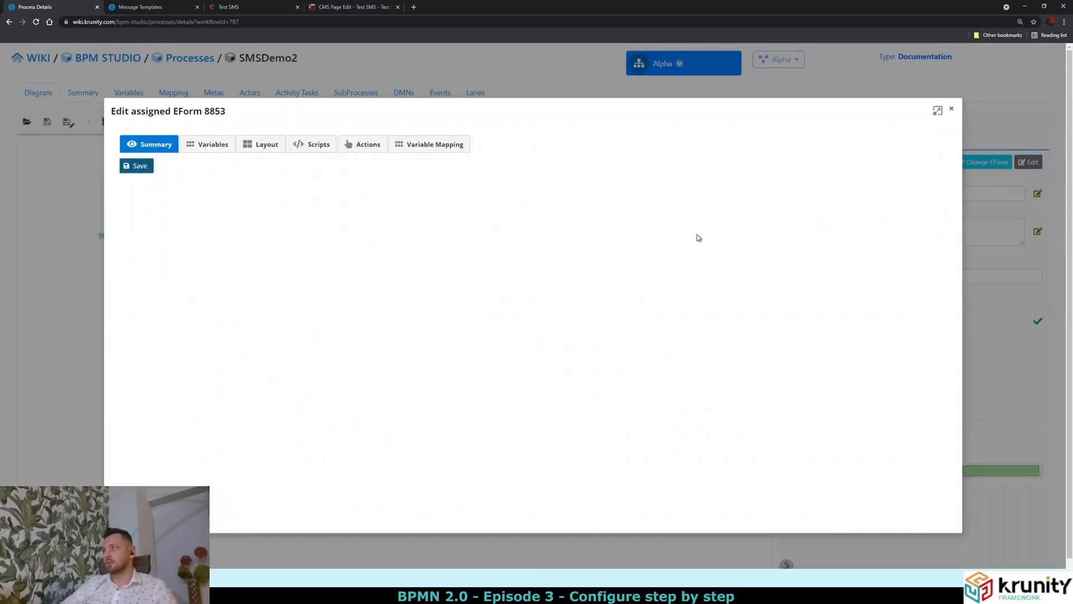
click(269, 146)
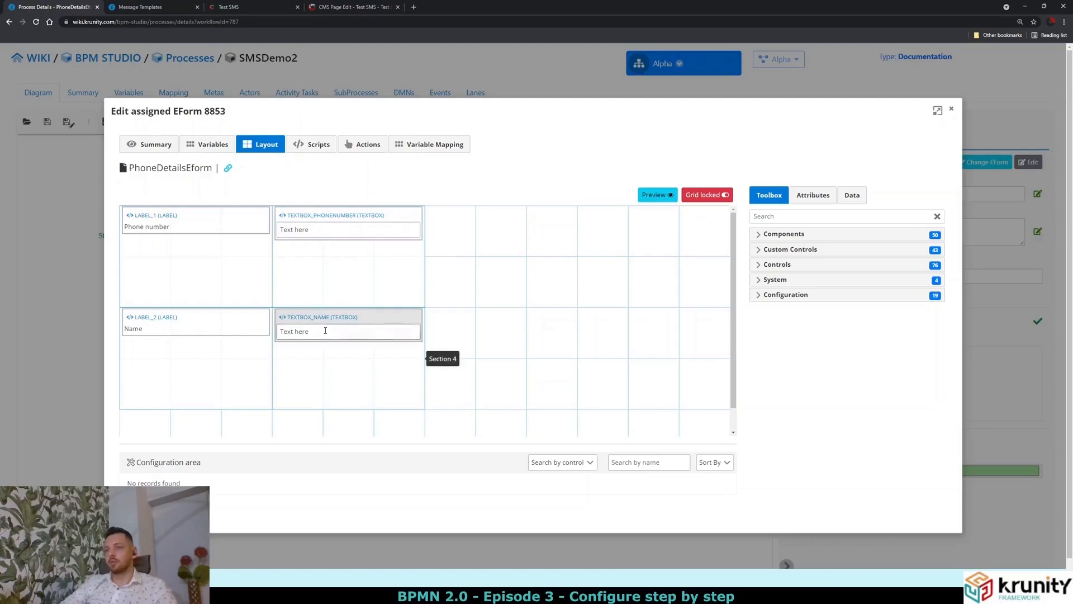
click(228, 146)
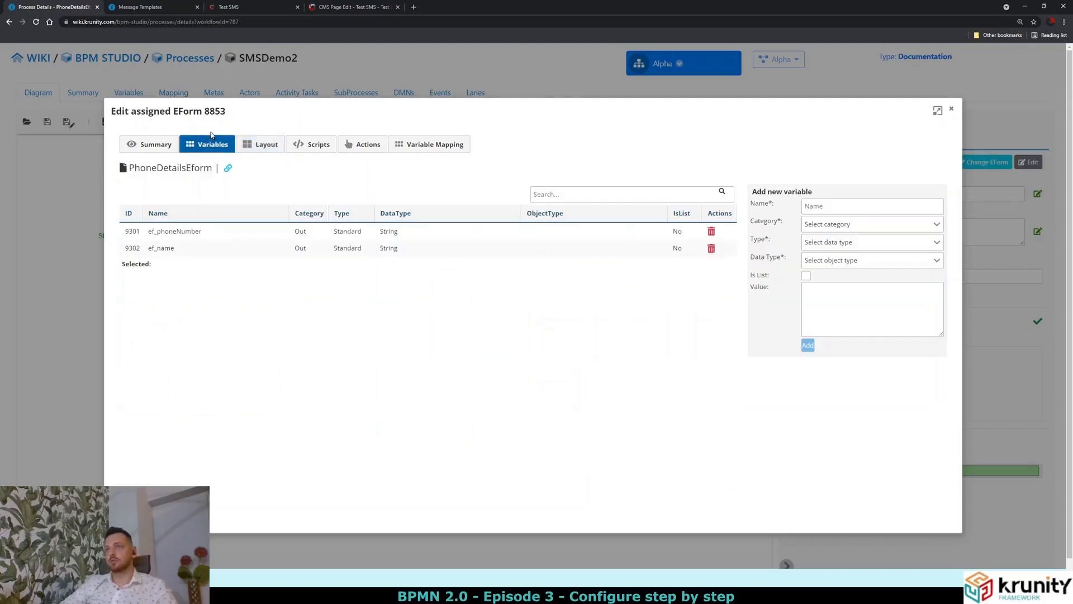
click(186, 230)
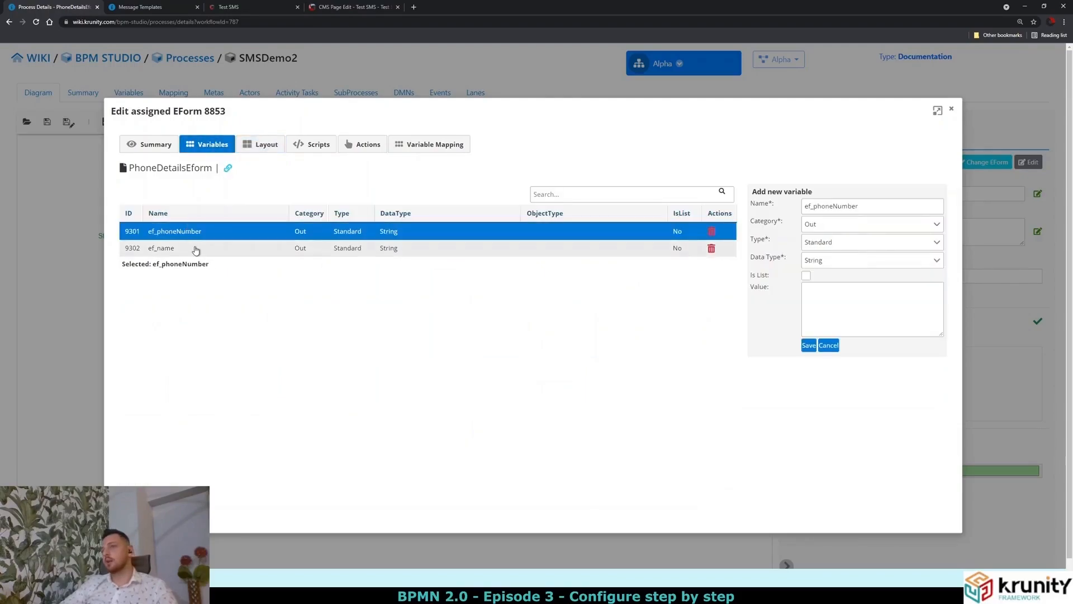
click(196, 249)
click(202, 238)
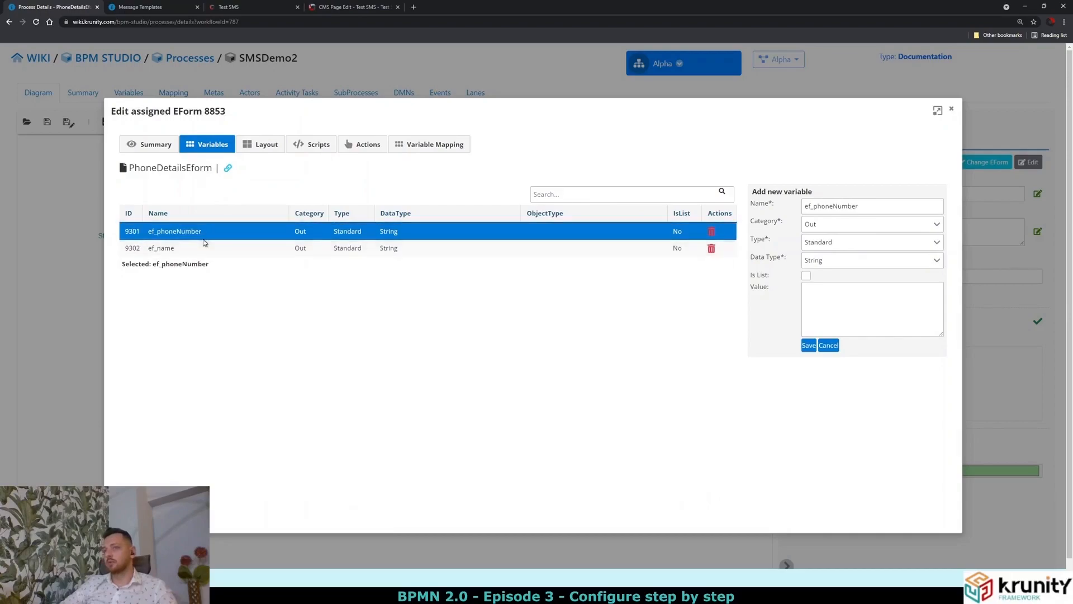
click(210, 249)
click(240, 238)
click(268, 147)
click(376, 219)
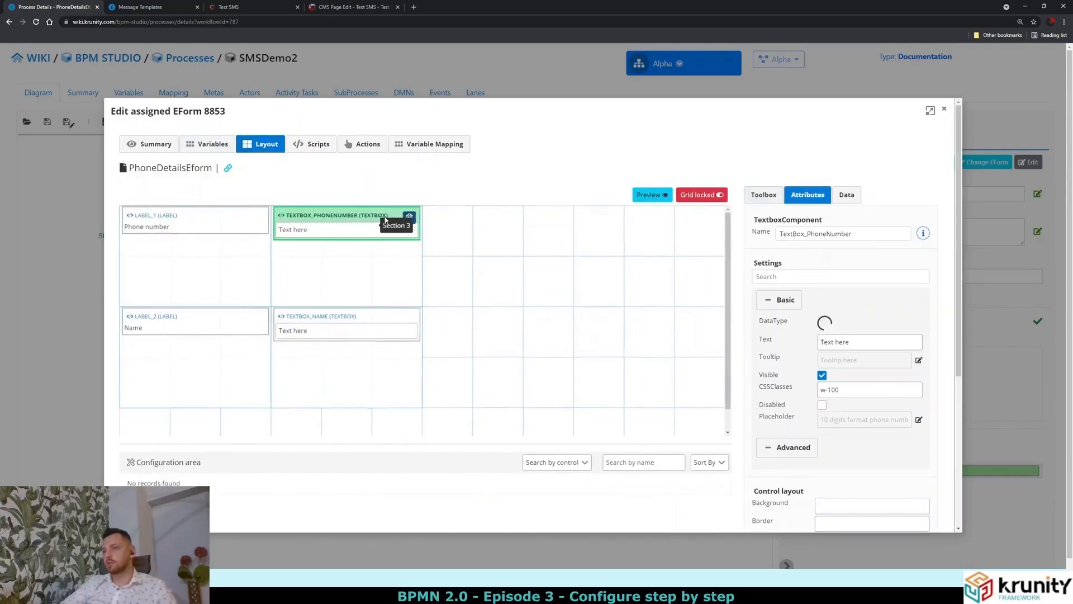
click(847, 195)
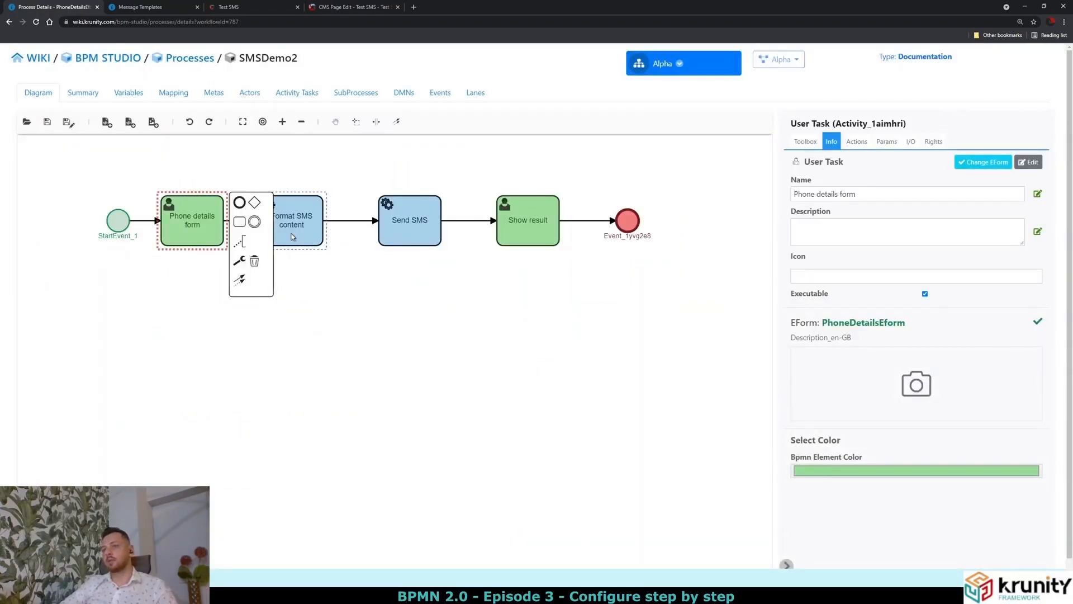
click(910, 143)
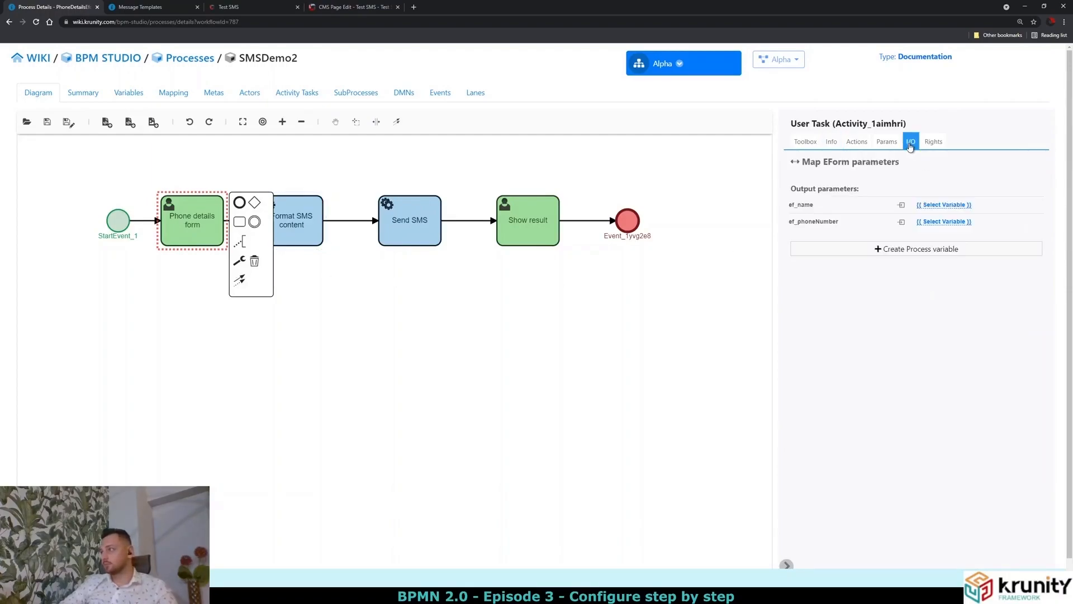
double_click(803, 205)
double_click(813, 222)
double_click(803, 189)
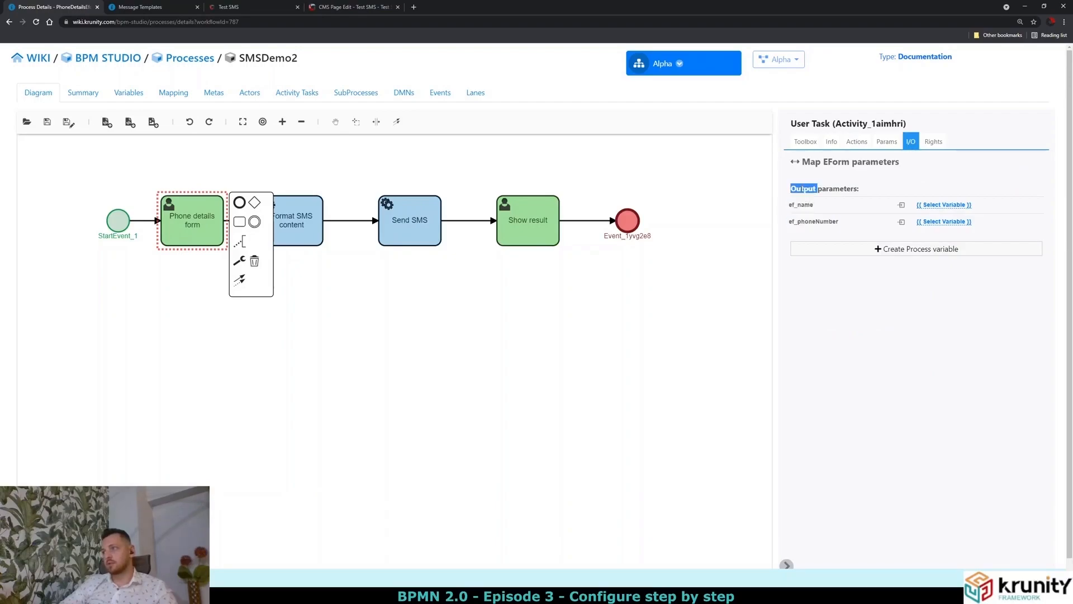
click(841, 190)
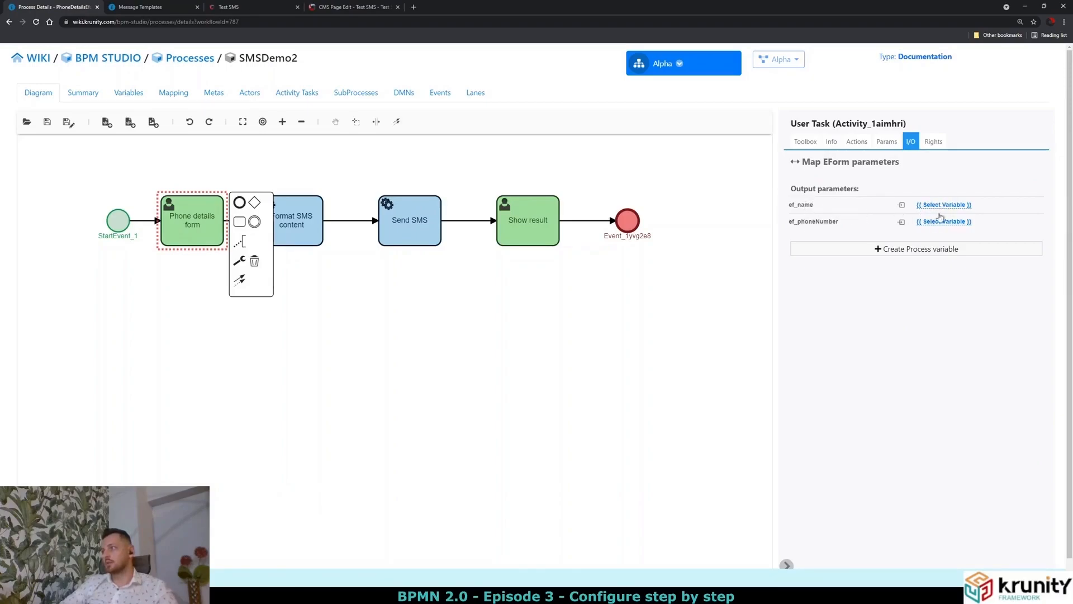
click(305, 215)
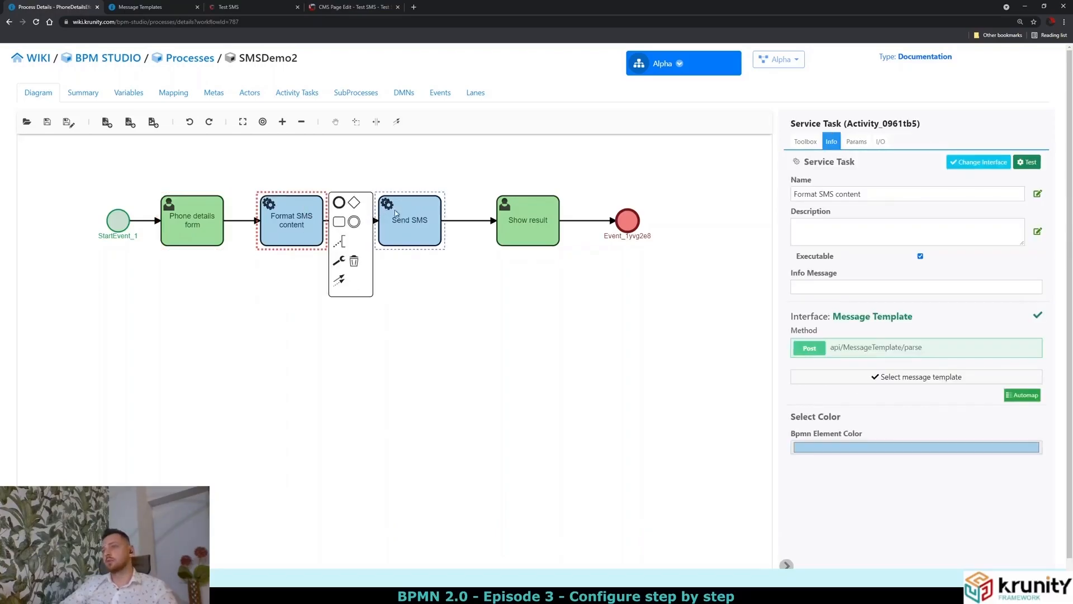
click(412, 217)
click(293, 225)
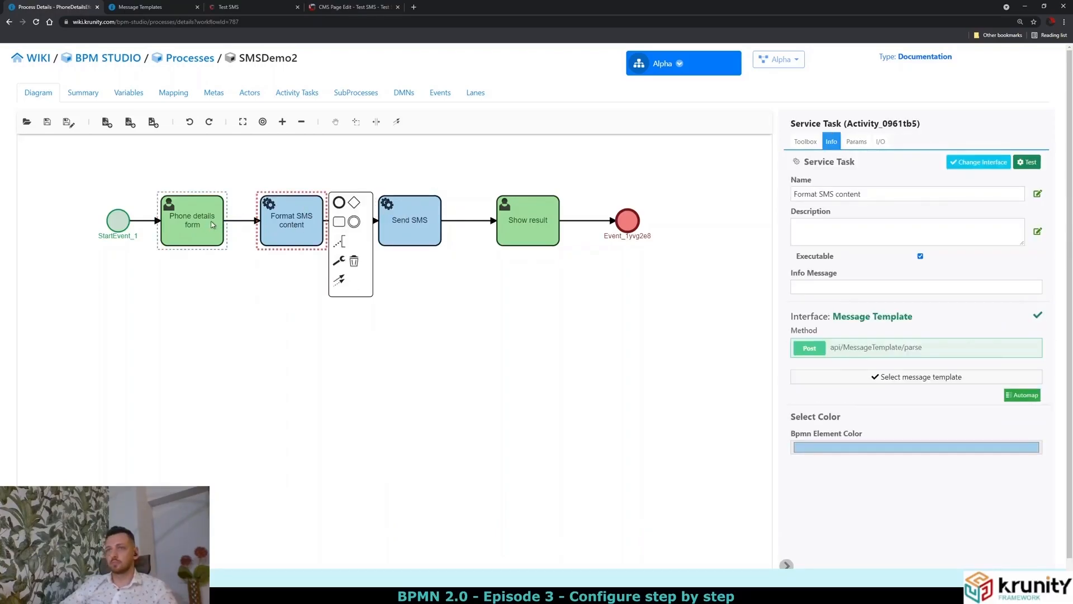
click(164, 237)
Create the variables wf_name and wf_phoneNumber in the Variables list, then go back to Diagram.
click(125, 94)
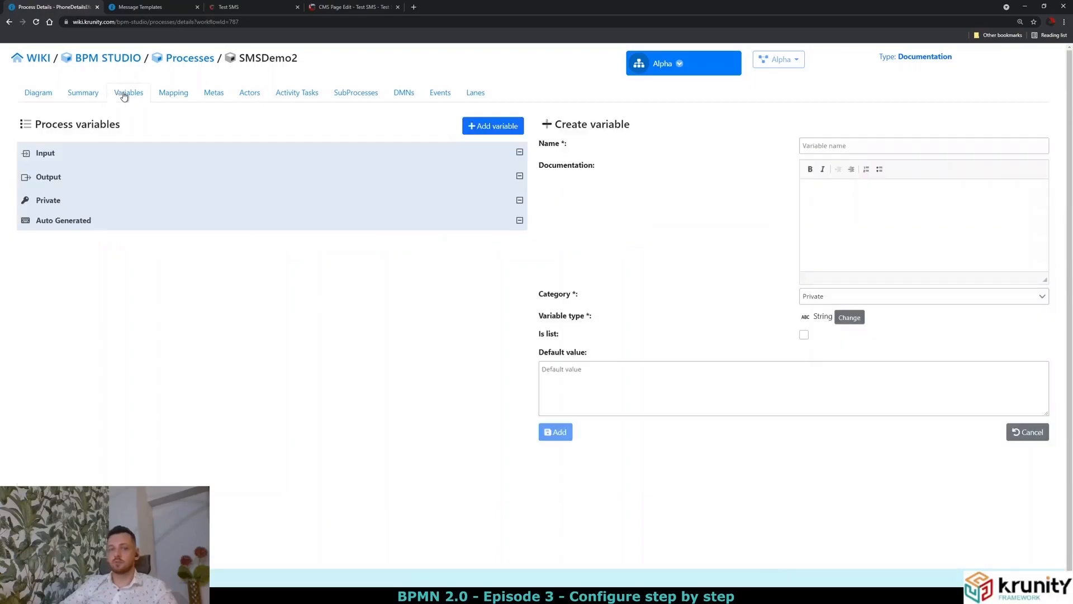
click(809, 141)
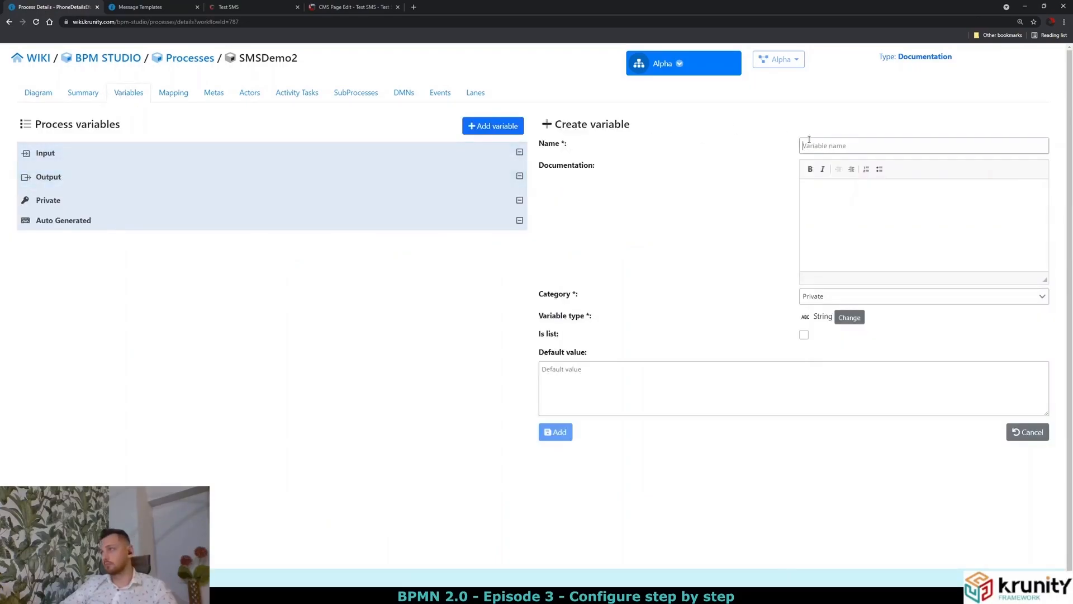
text(wf_name)
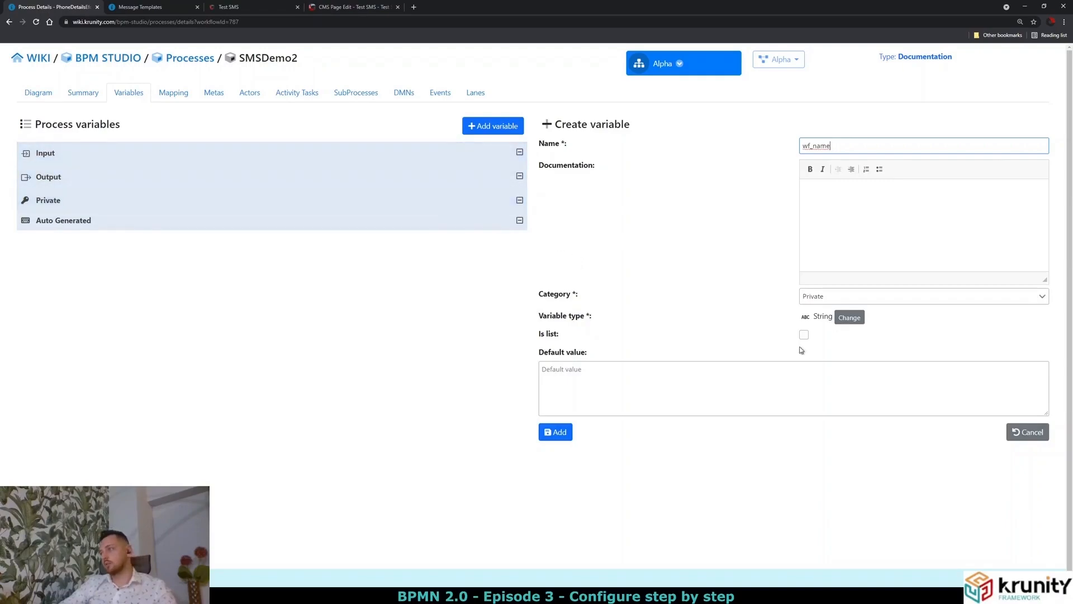
click(555, 432)
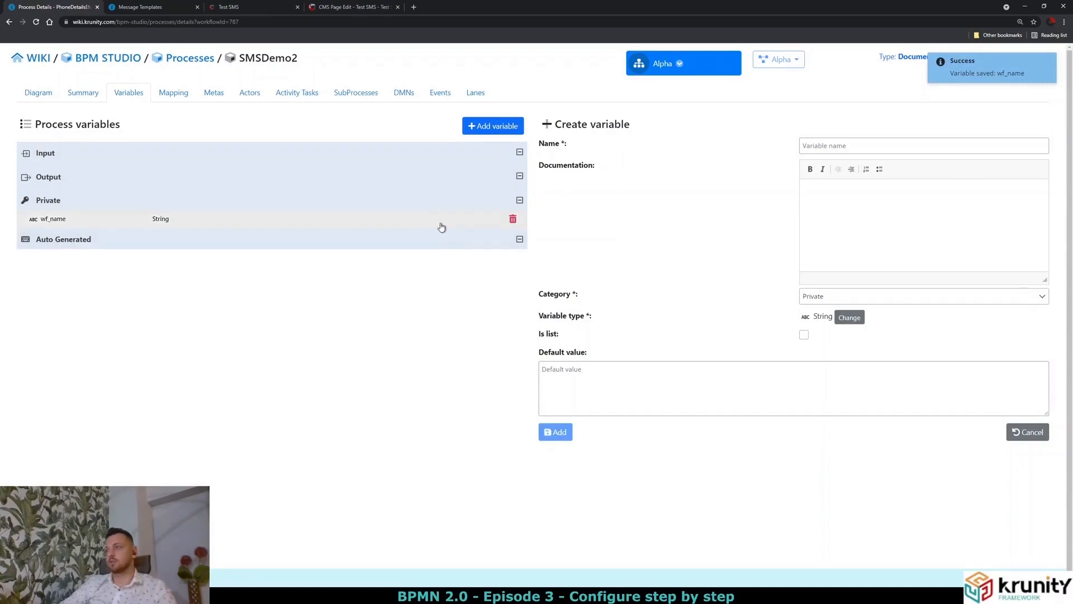
click(835, 149)
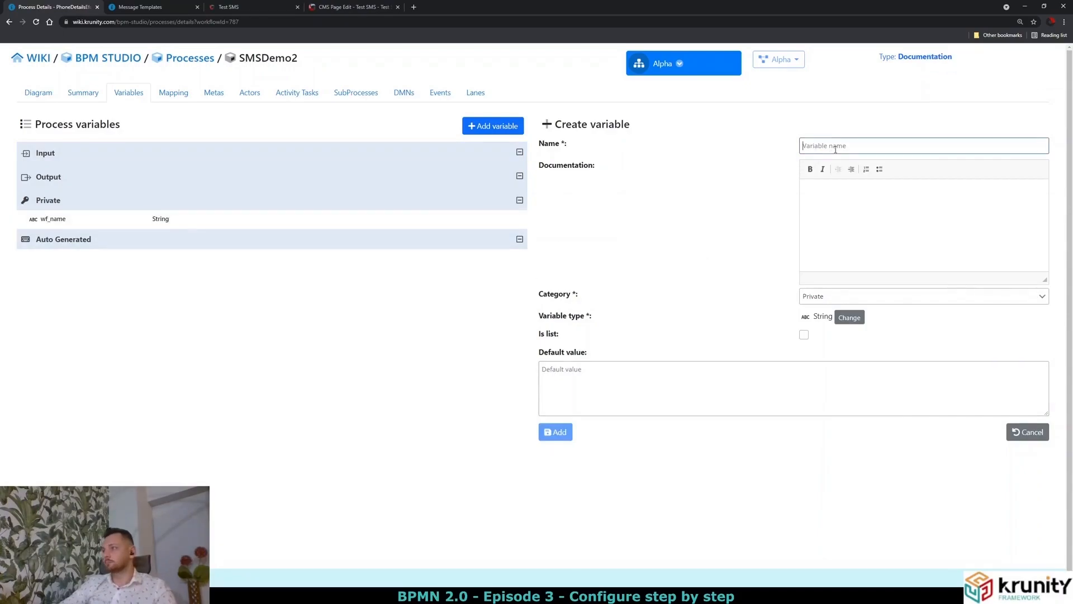
text(wf_ph)
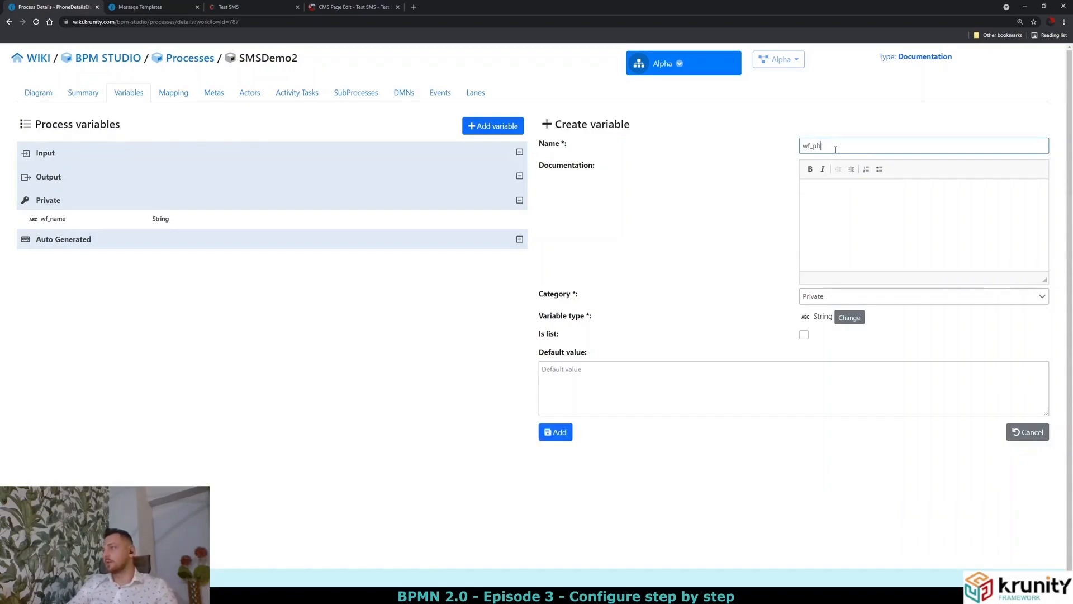
text(oneNumber)
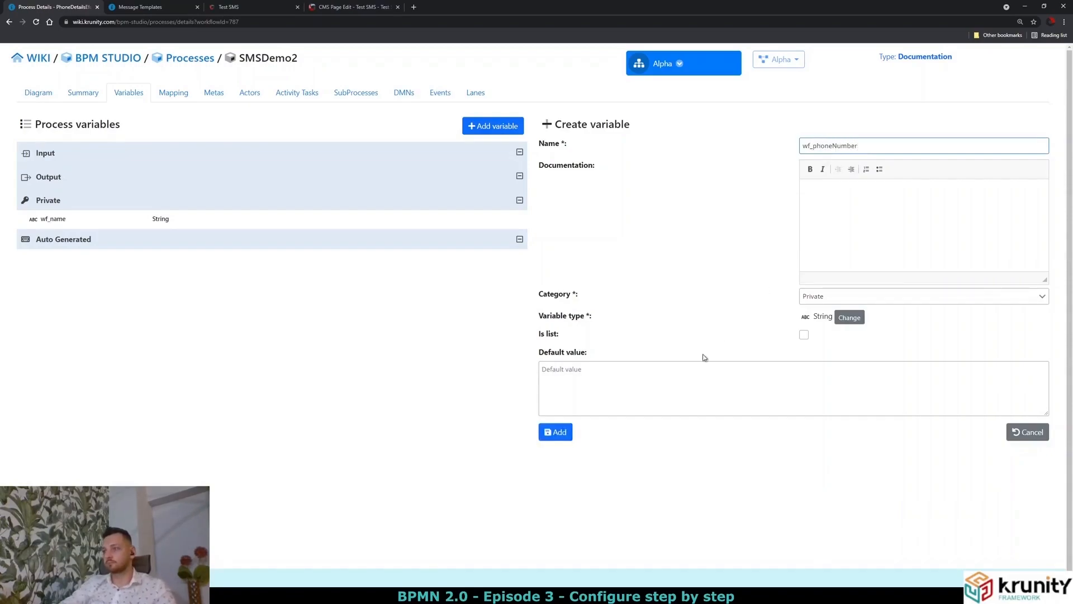
click(571, 431)
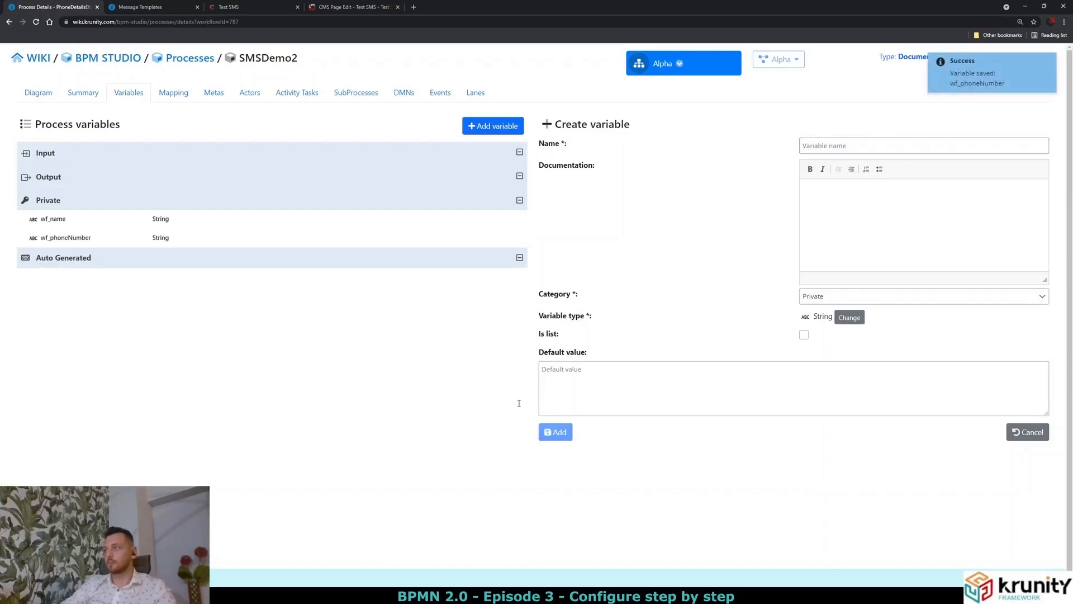
click(38, 95)
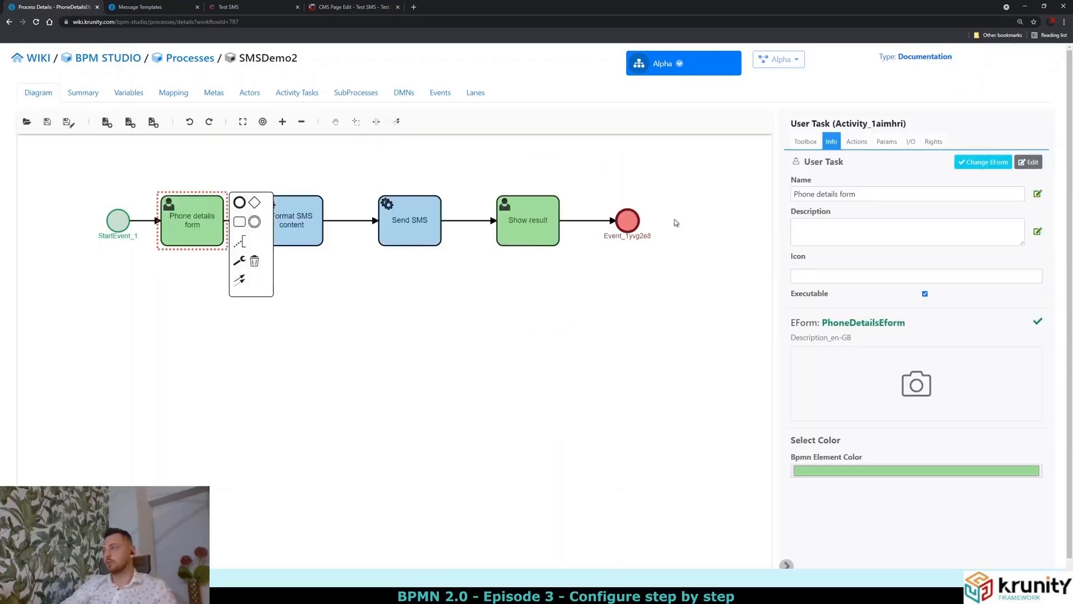
click(911, 143)
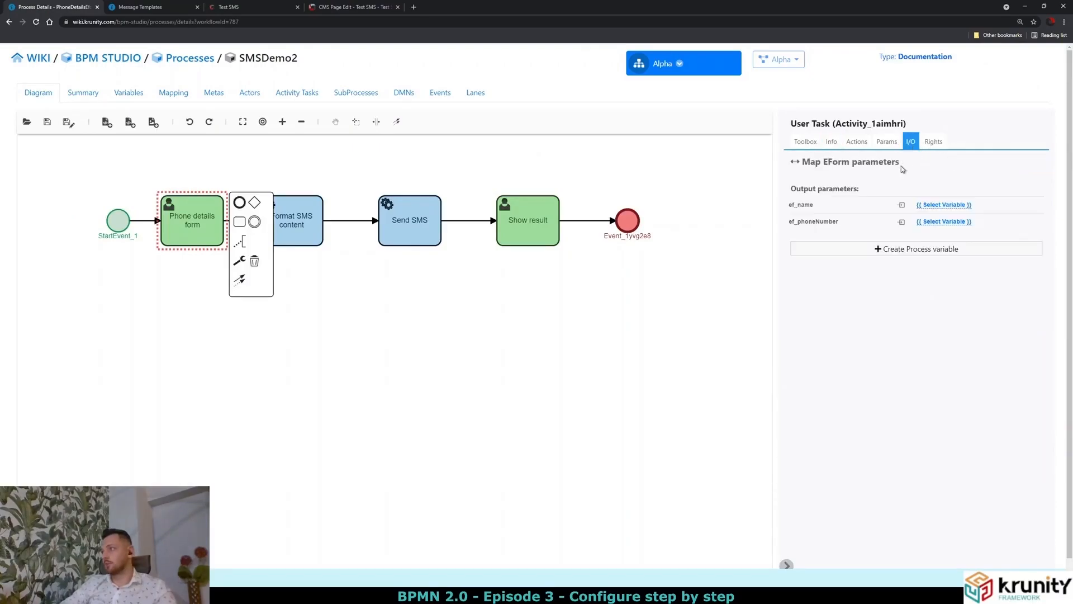
click(941, 205)
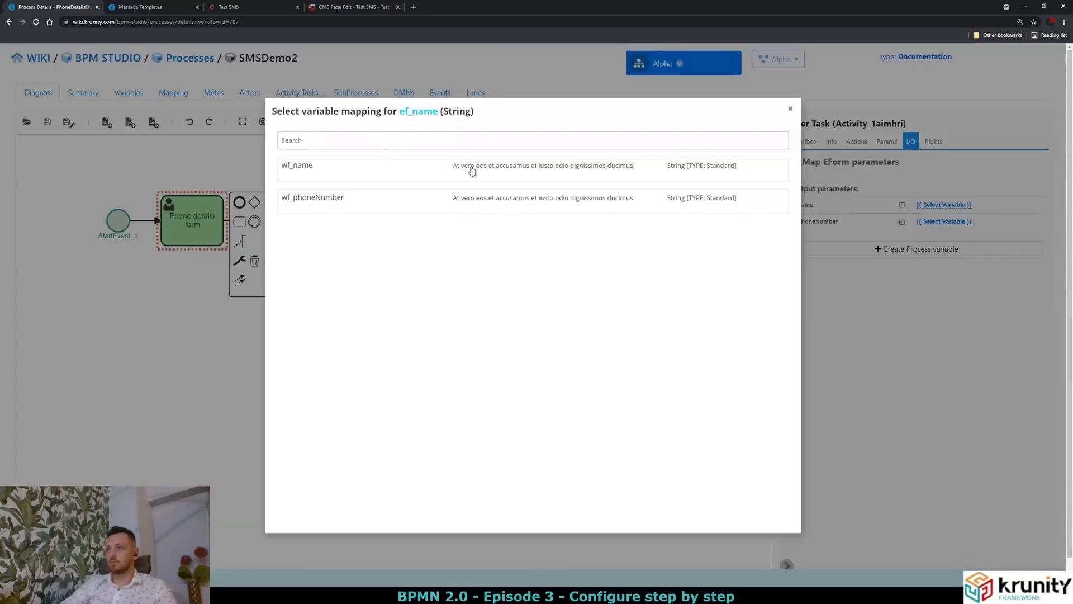
click(472, 171)
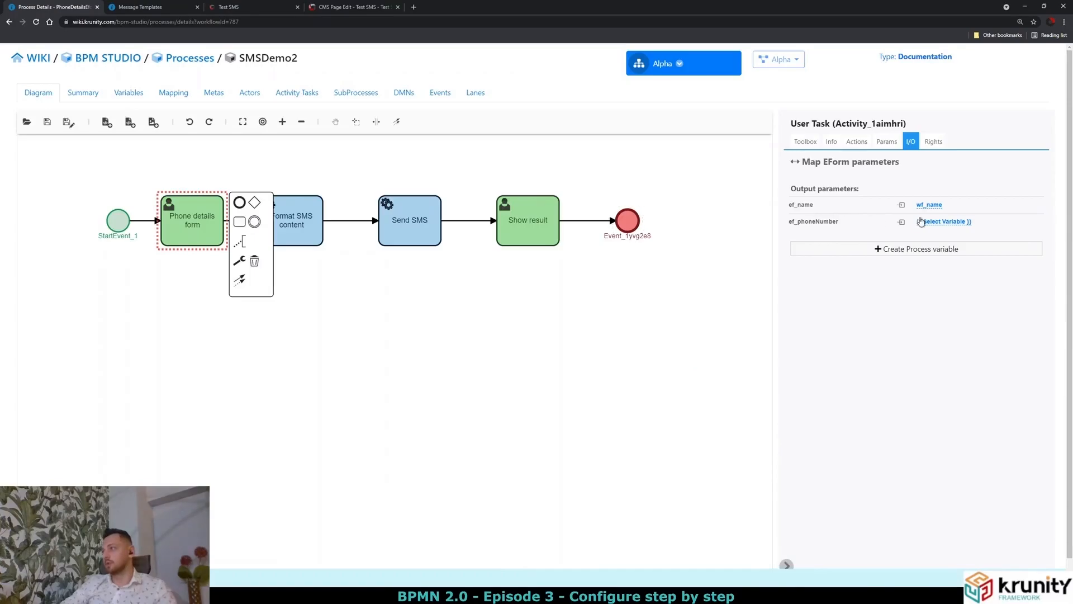
click(919, 221)
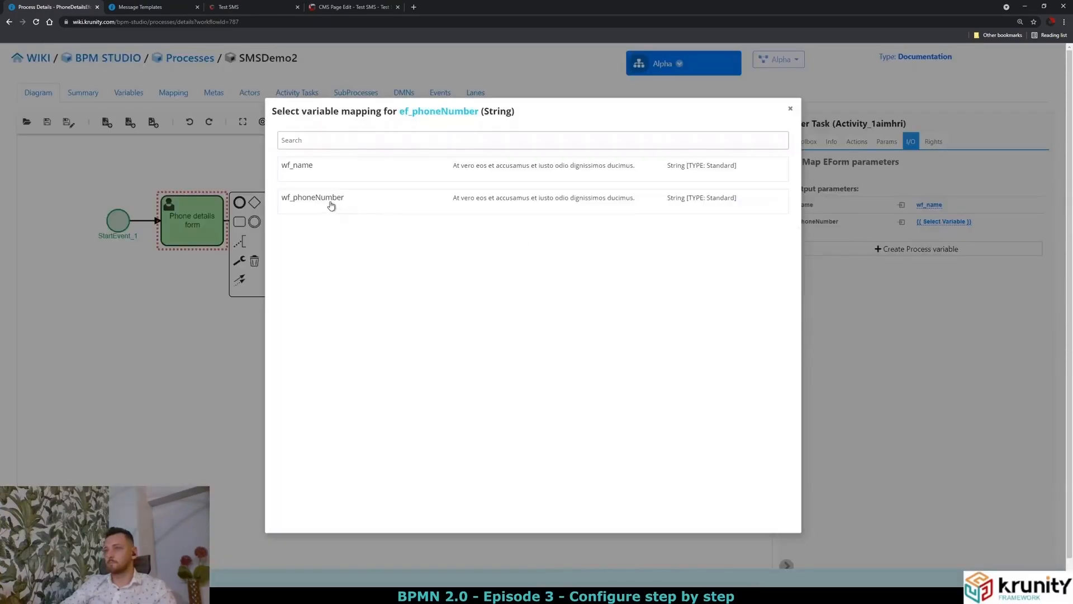
click(331, 206)
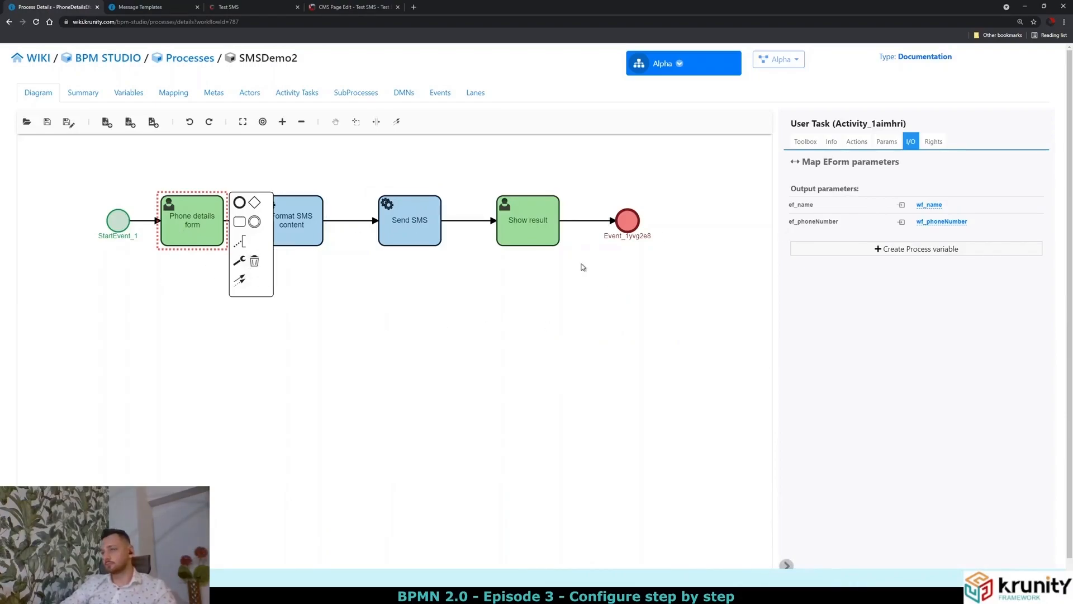
click(531, 235)
click(912, 143)
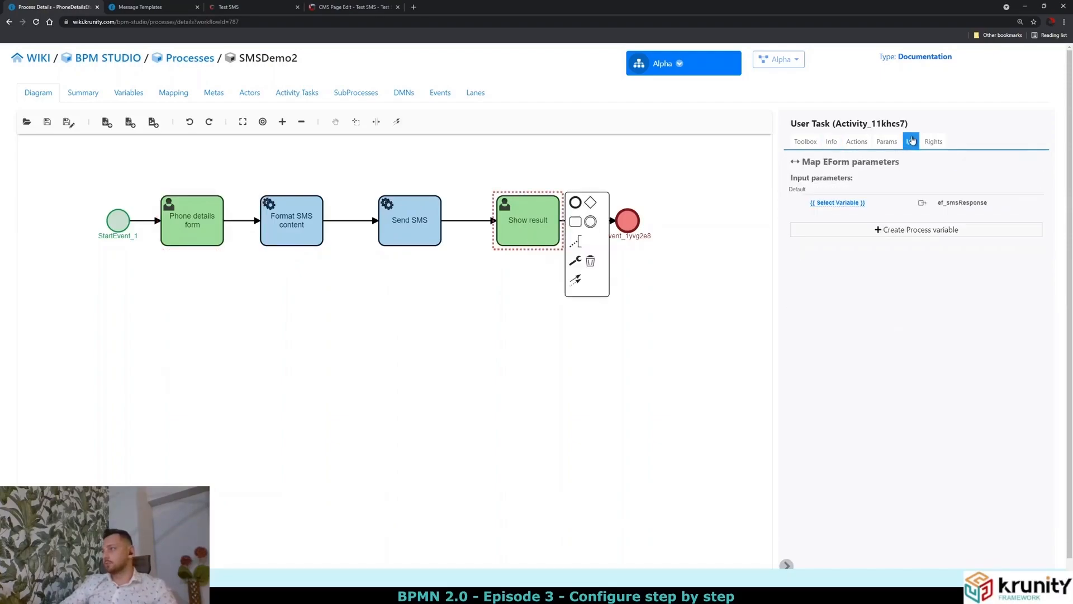
double_click(948, 204)
click(952, 211)
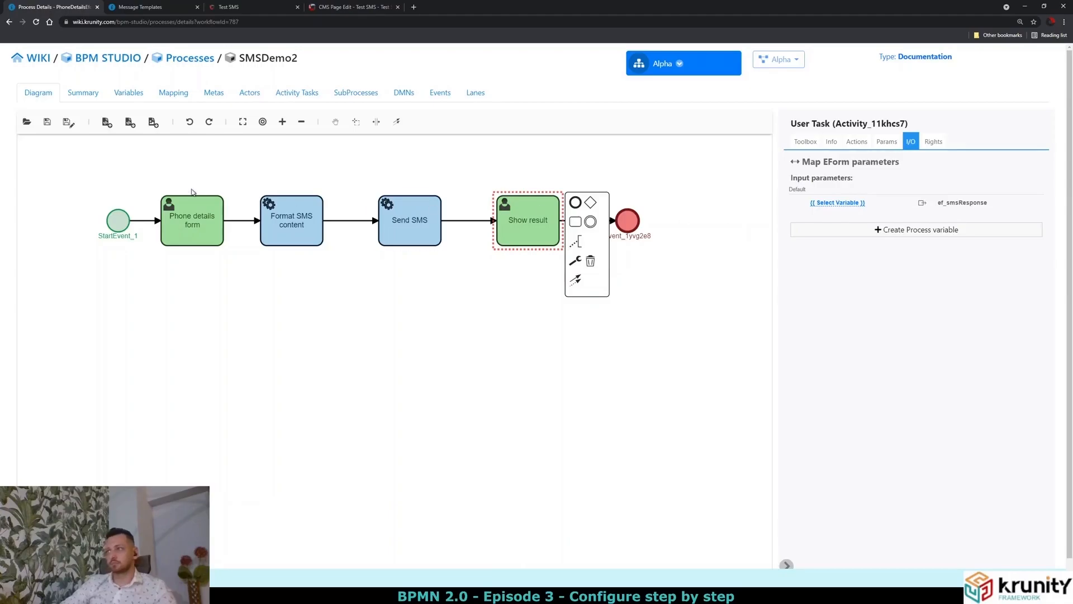
Create a private String process variable named wf_smsResponse.
click(121, 96)
click(808, 146)
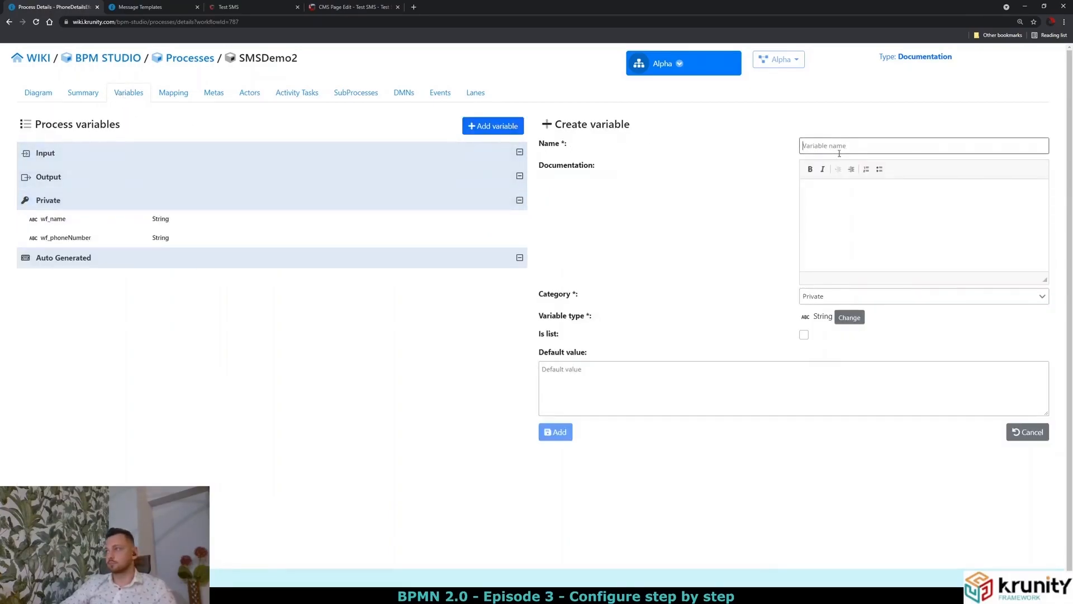
text(wf_)
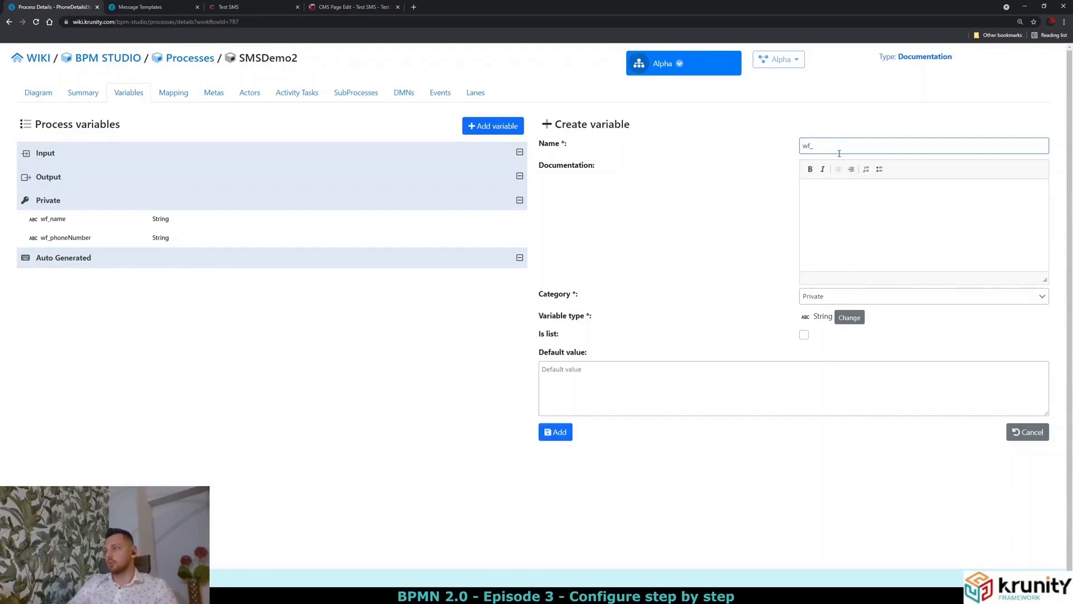
text(smsResponse)
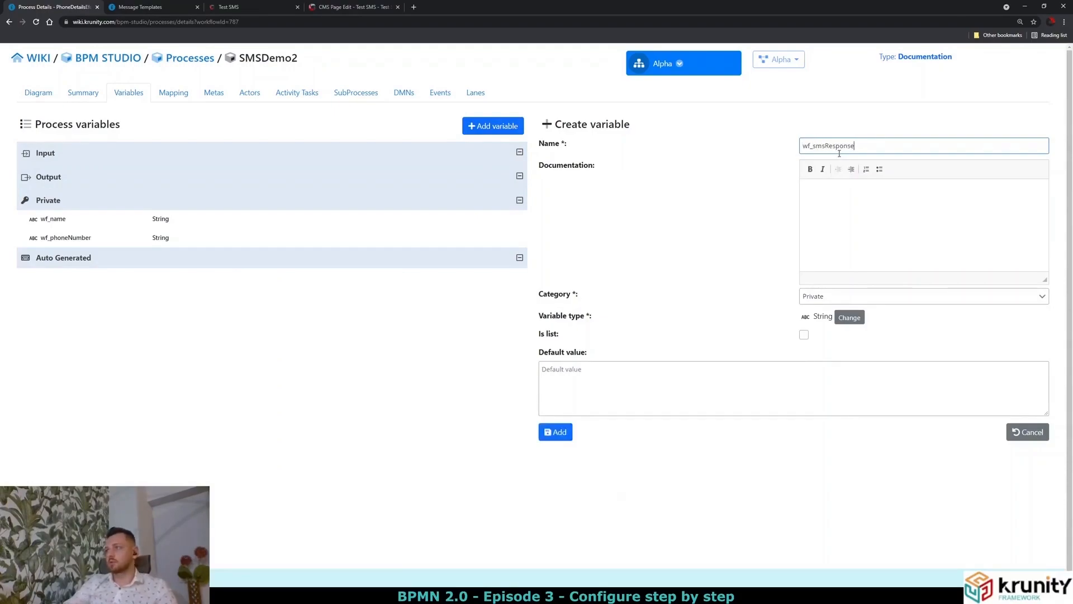
click(553, 433)
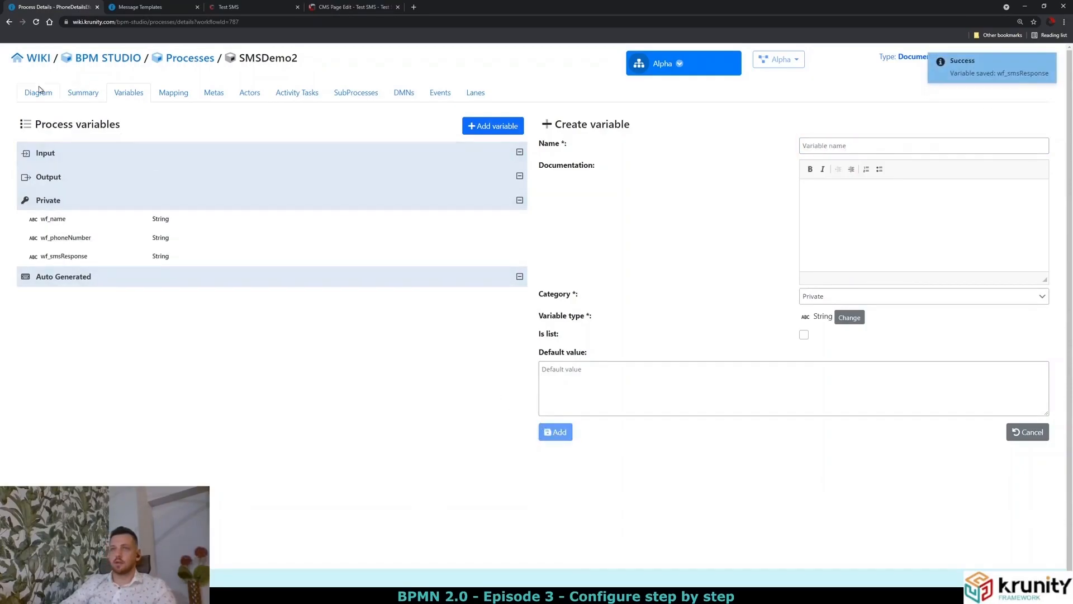
Back on the diagram, map wf_smsResponse to Show result's ef_smsResponse input.
click(38, 91)
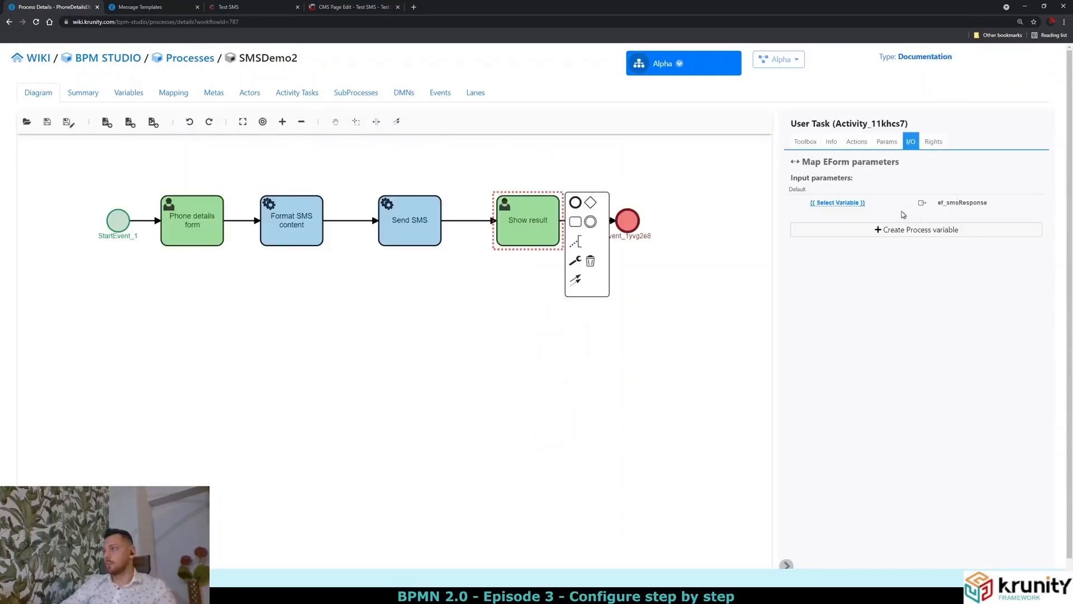
click(850, 206)
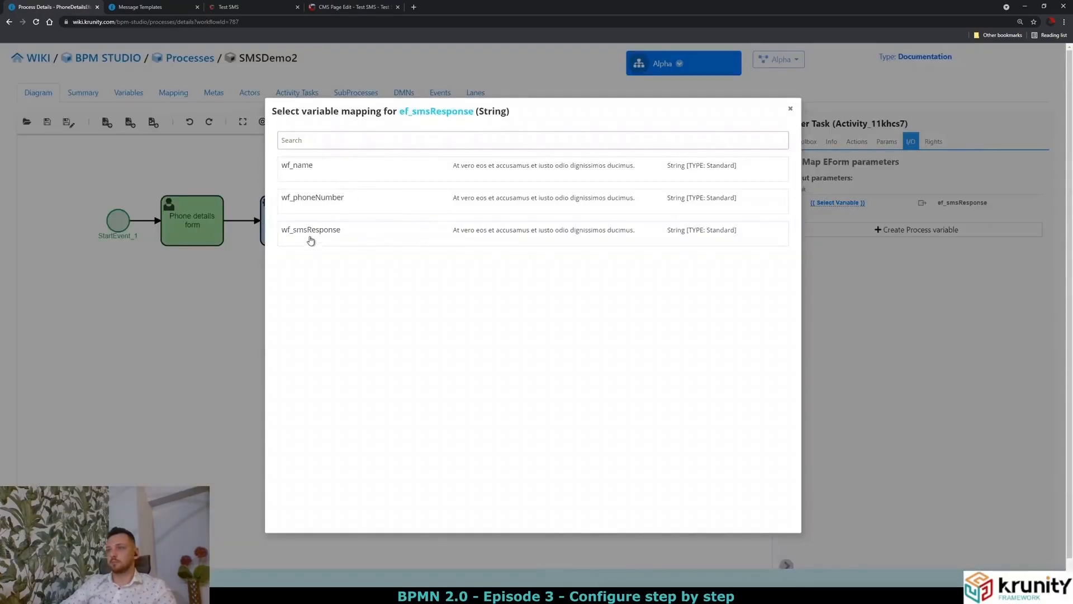
click(308, 237)
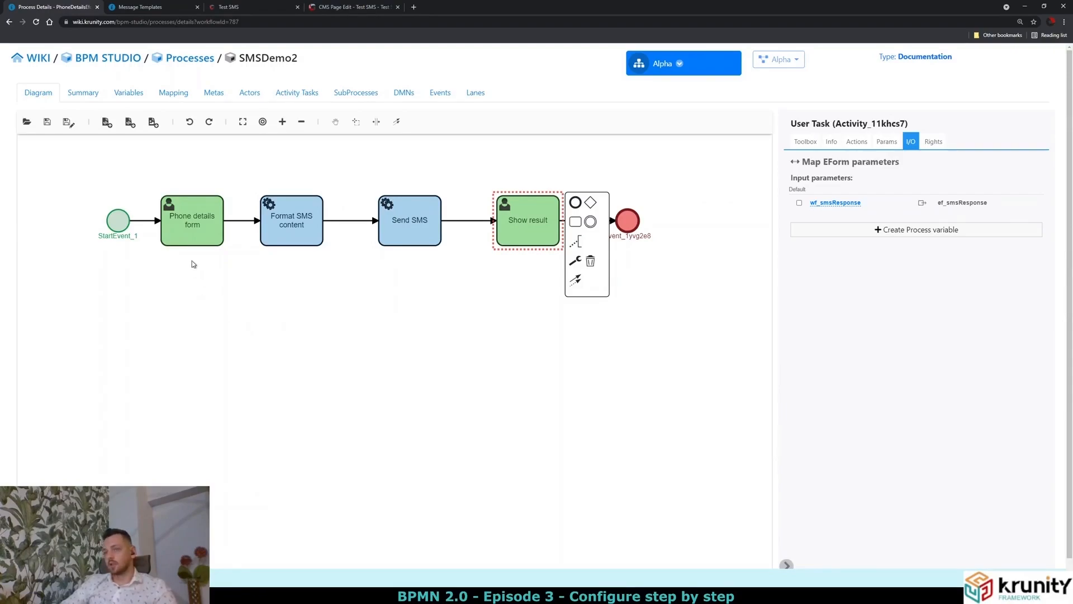
click(195, 243)
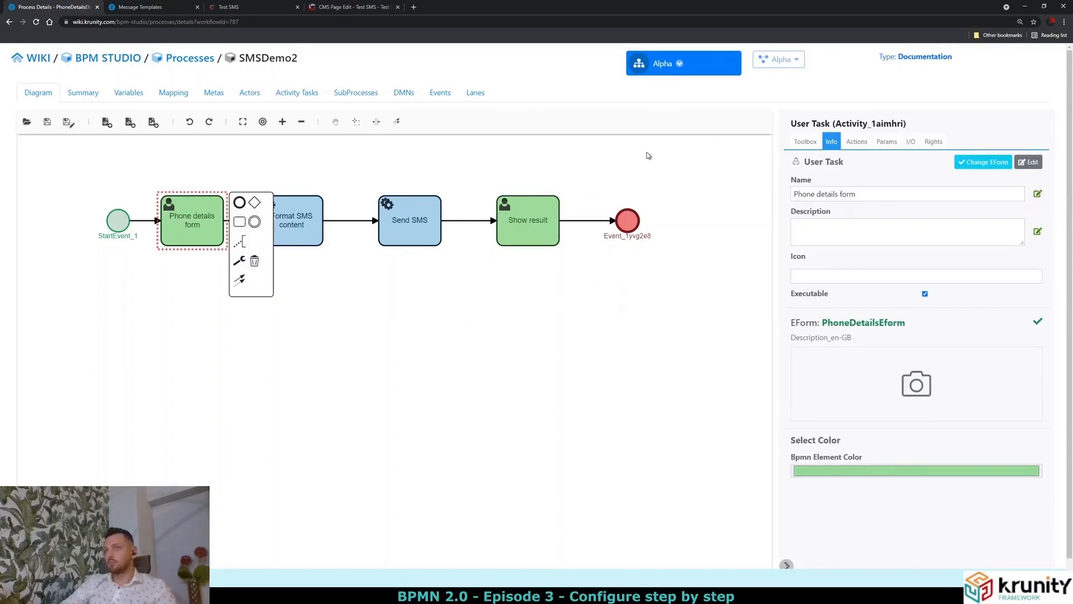
Tick Enabled, Display visible and Display enabled for Phone details form's Next action.
click(858, 144)
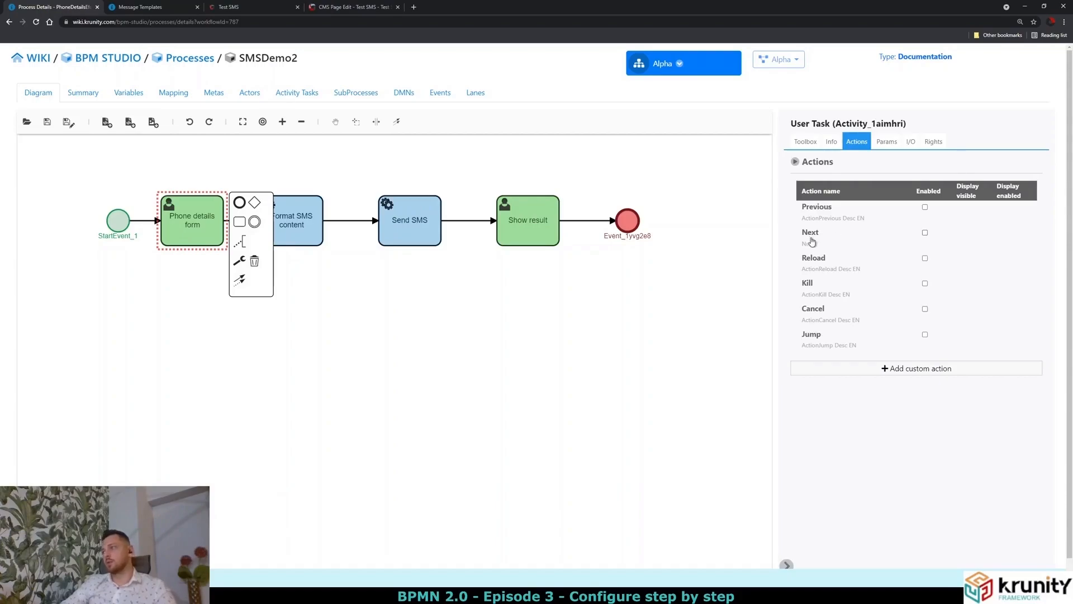
click(925, 233)
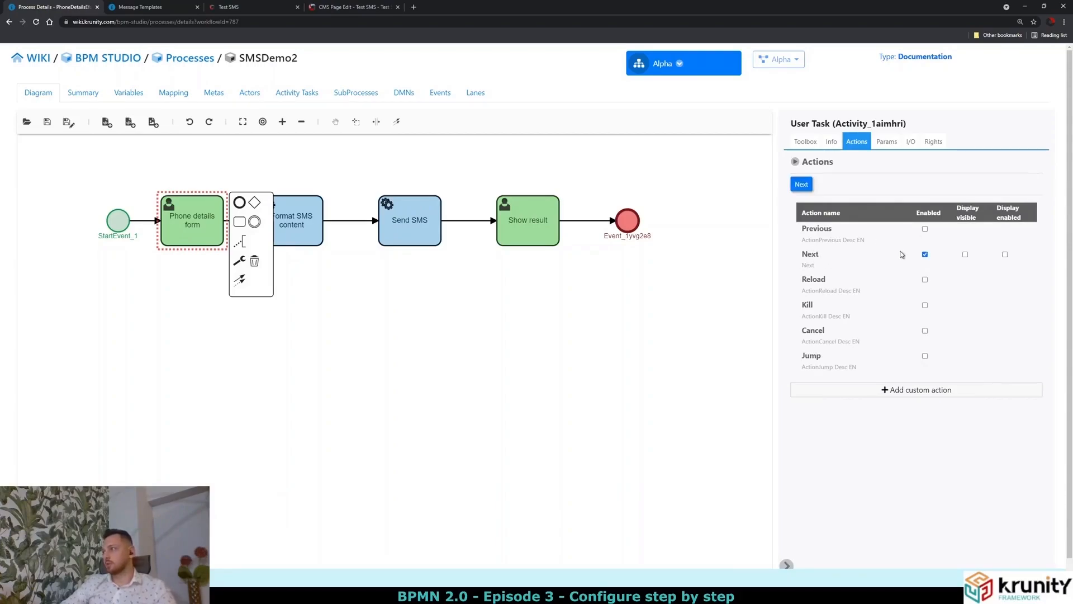
click(965, 255)
click(1004, 254)
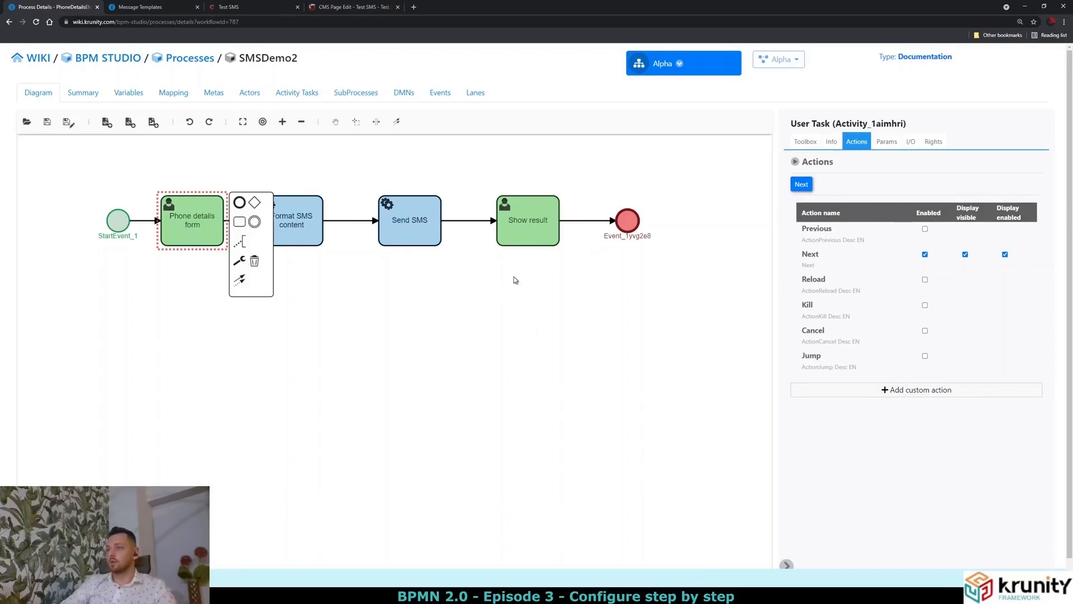
Enable Show result's Next action and make it visible and clickable.
click(524, 240)
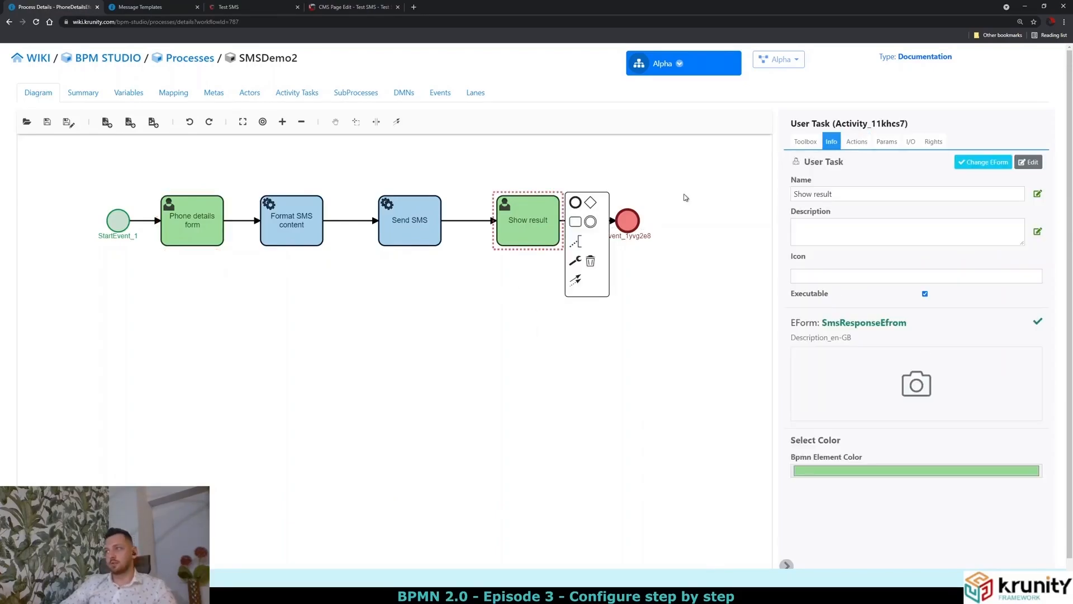
click(857, 142)
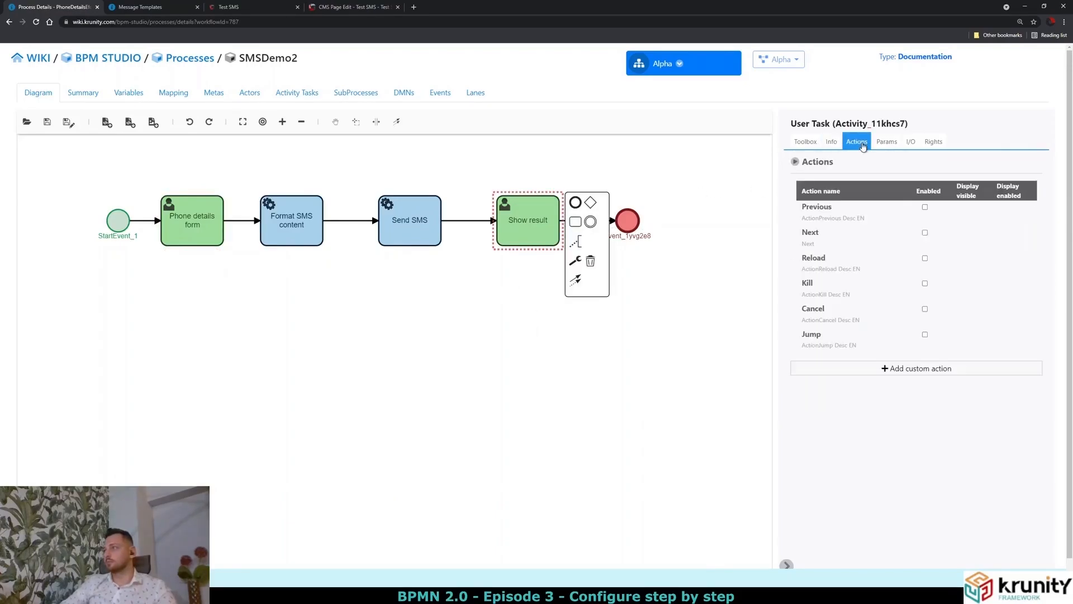
click(924, 233)
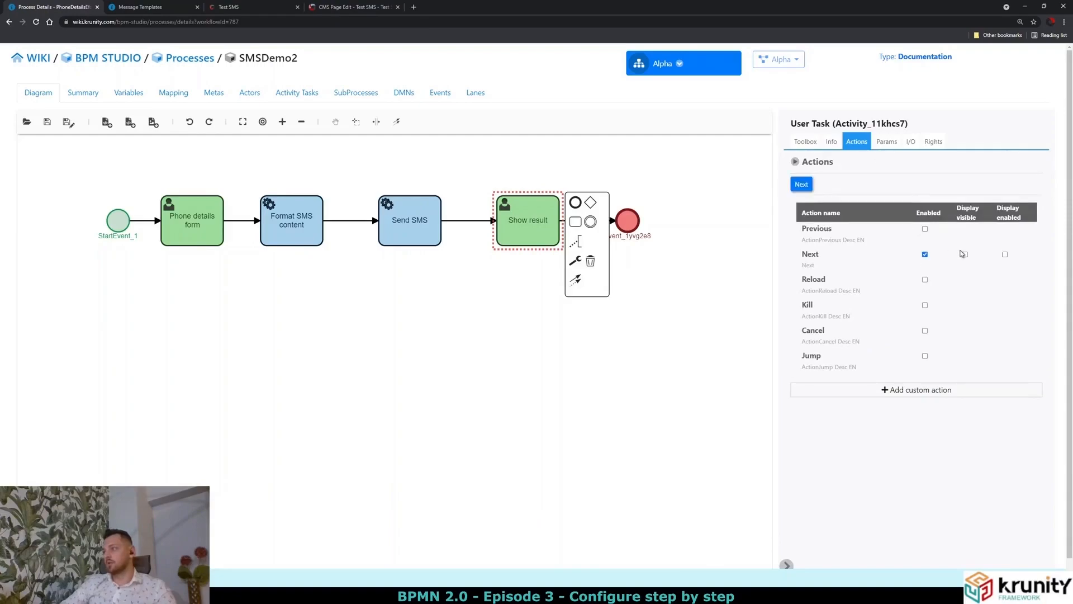
click(965, 255)
click(1005, 255)
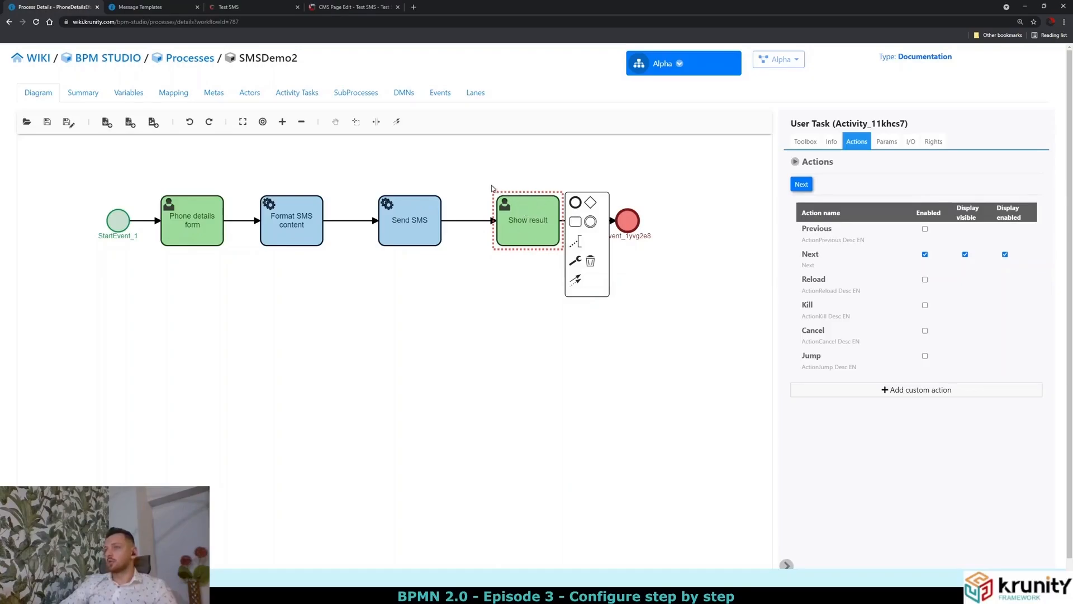
Enable Show result's Previous action, visible and clickable, and order it before Next.
click(188, 213)
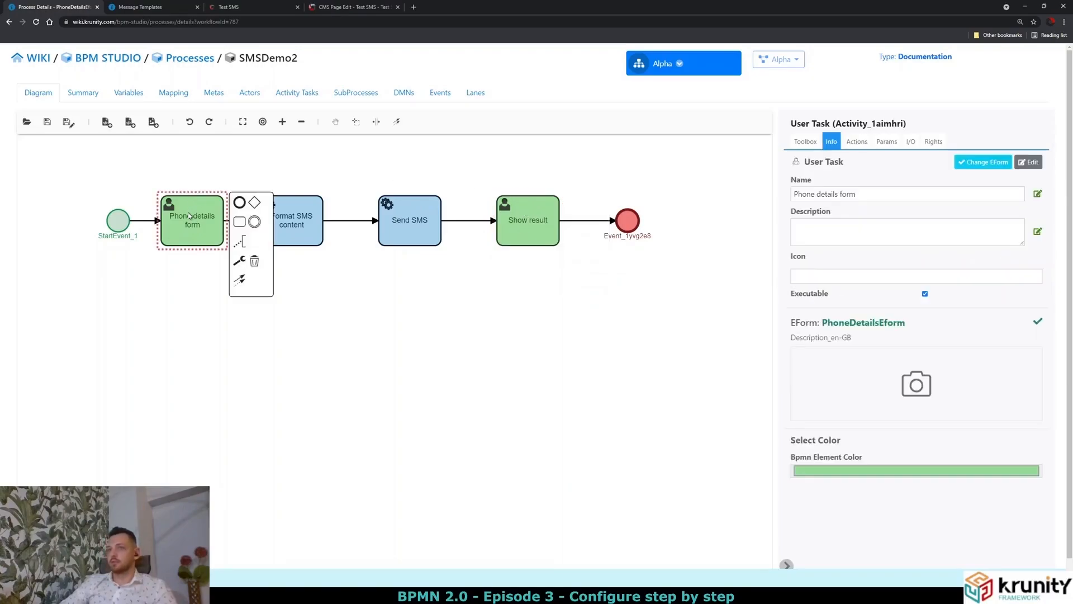
click(522, 215)
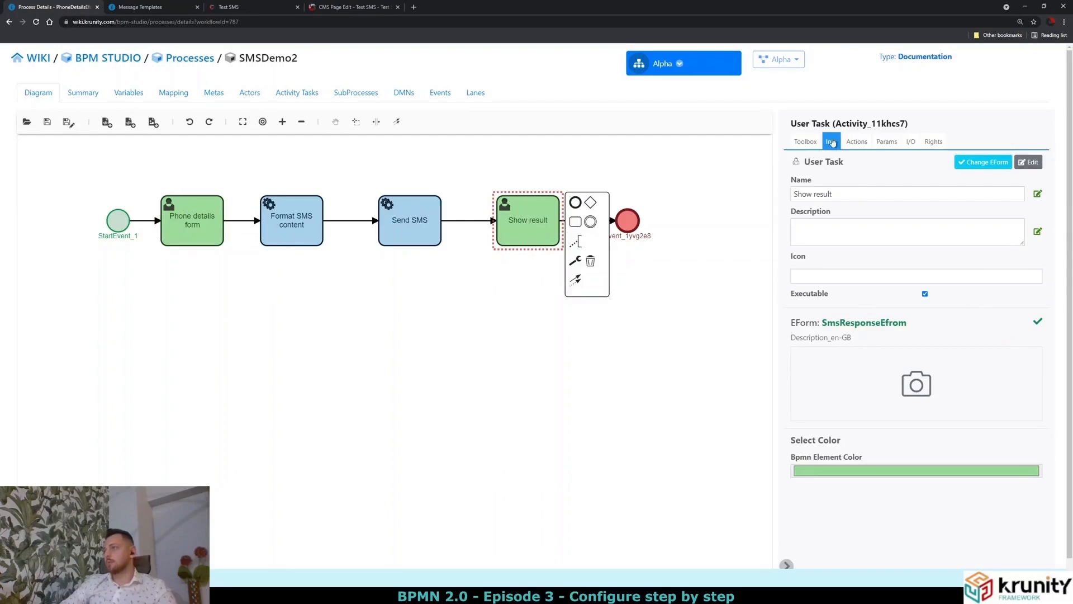
click(853, 144)
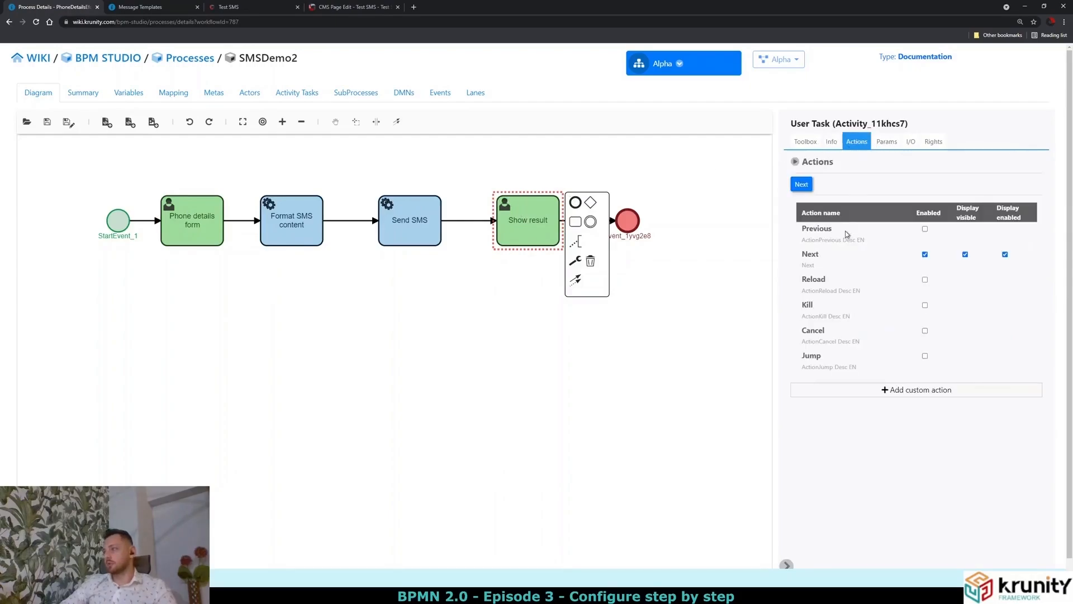
click(925, 229)
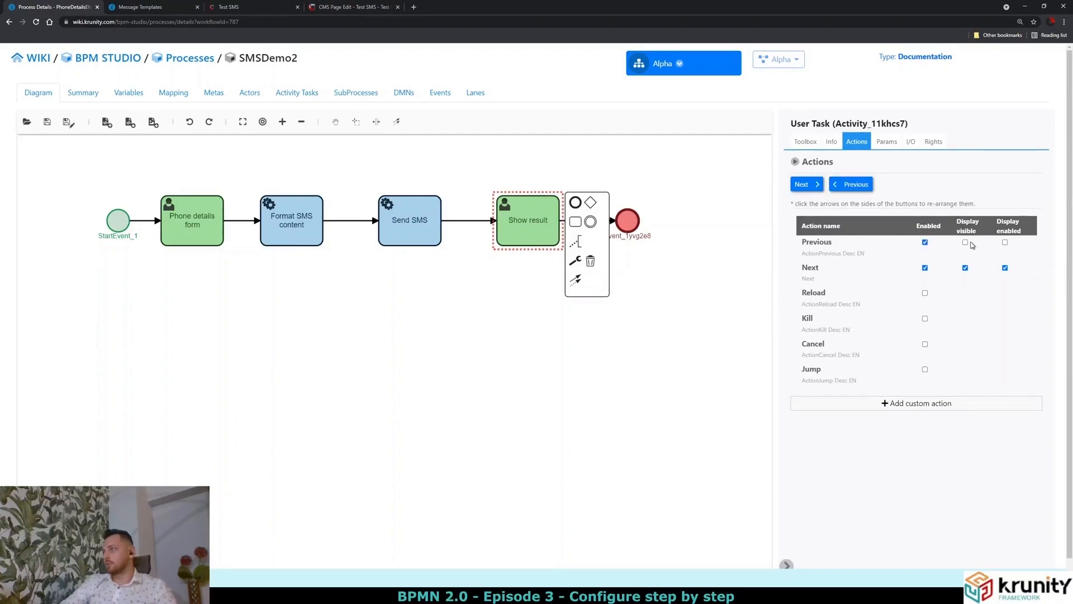
click(965, 243)
click(1005, 244)
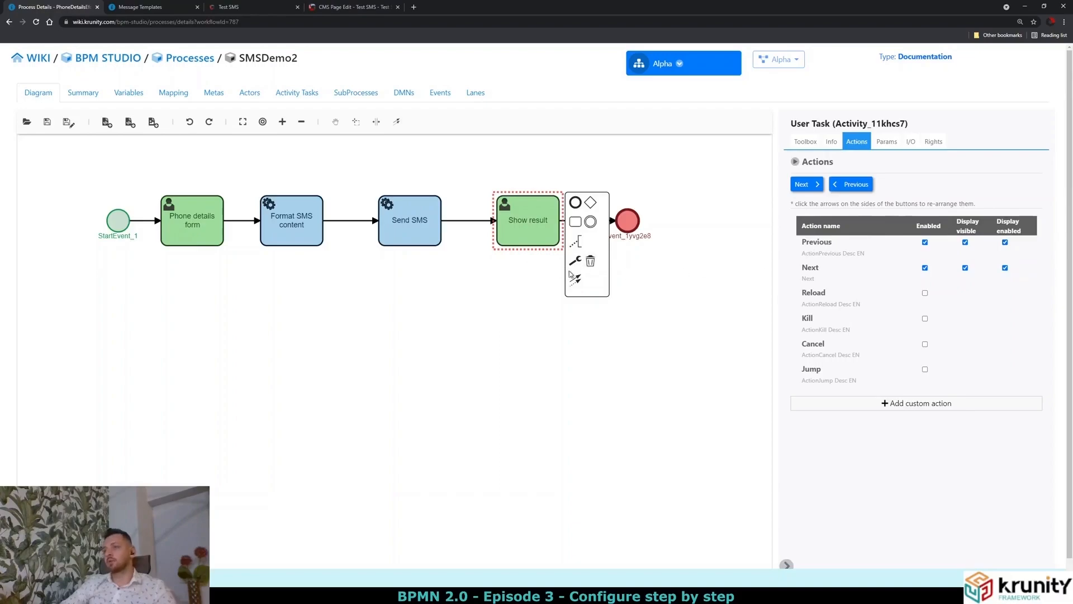
click(835, 185)
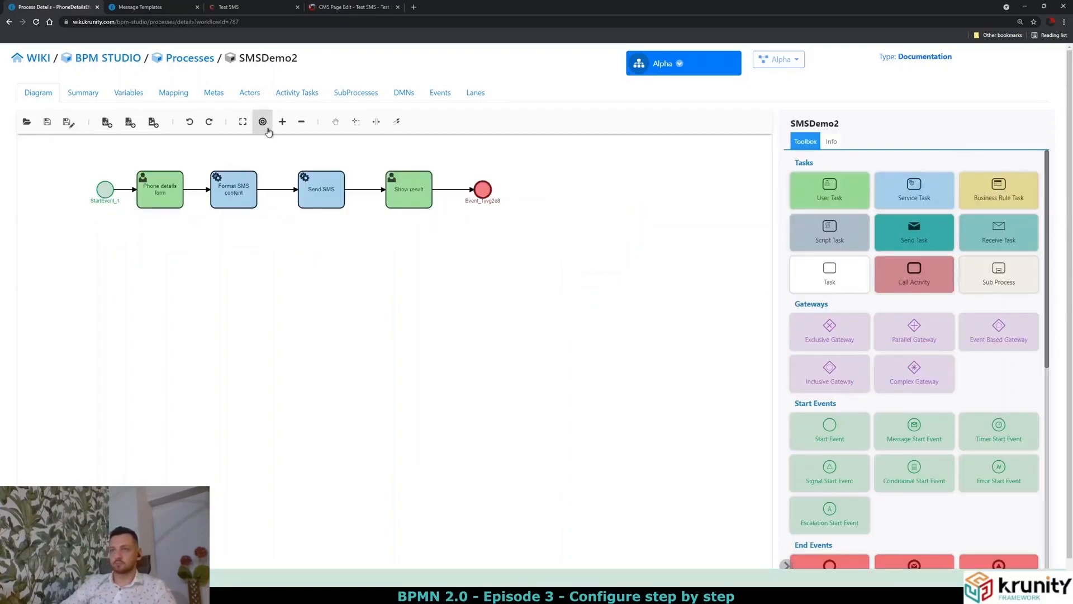
click(305, 263)
scroll(305, 266, up, 3)
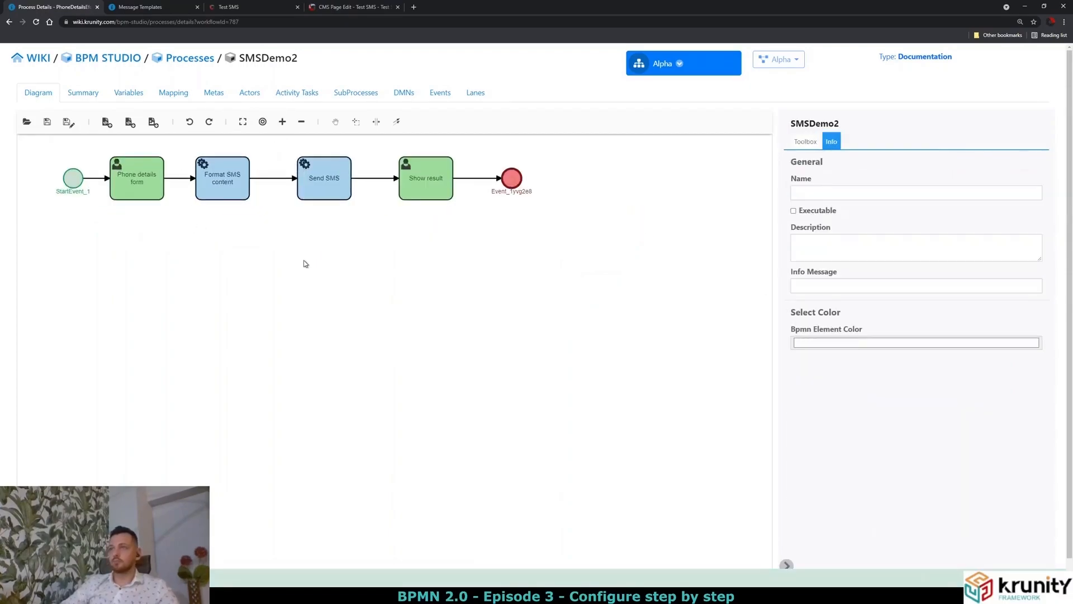
drag(307, 275, 371, 319)
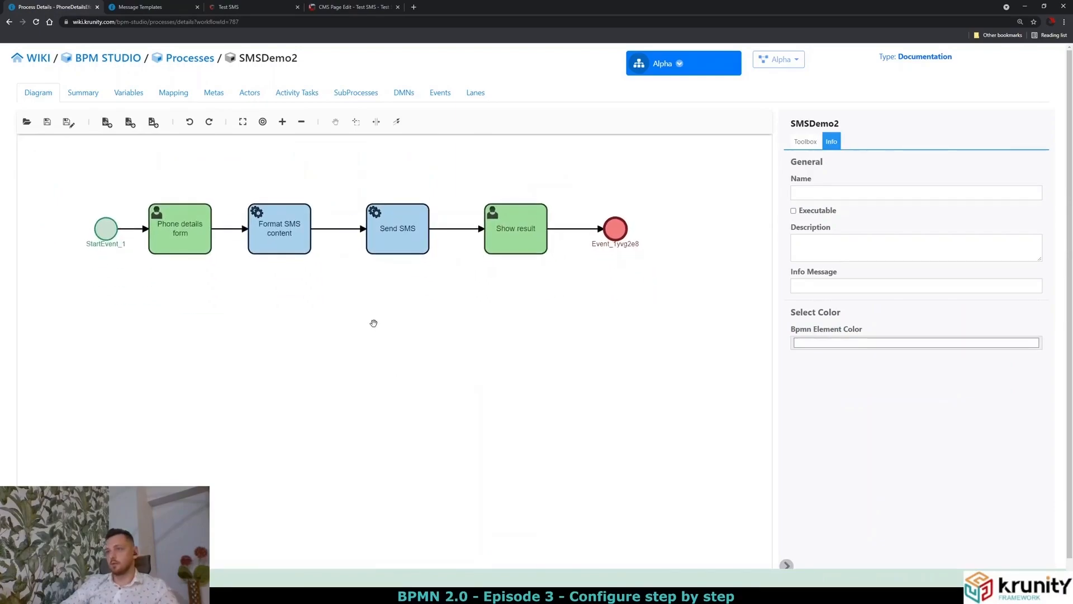
Check Format SMS content's Message Template settings, then switch to the Message Templates page.
click(266, 254)
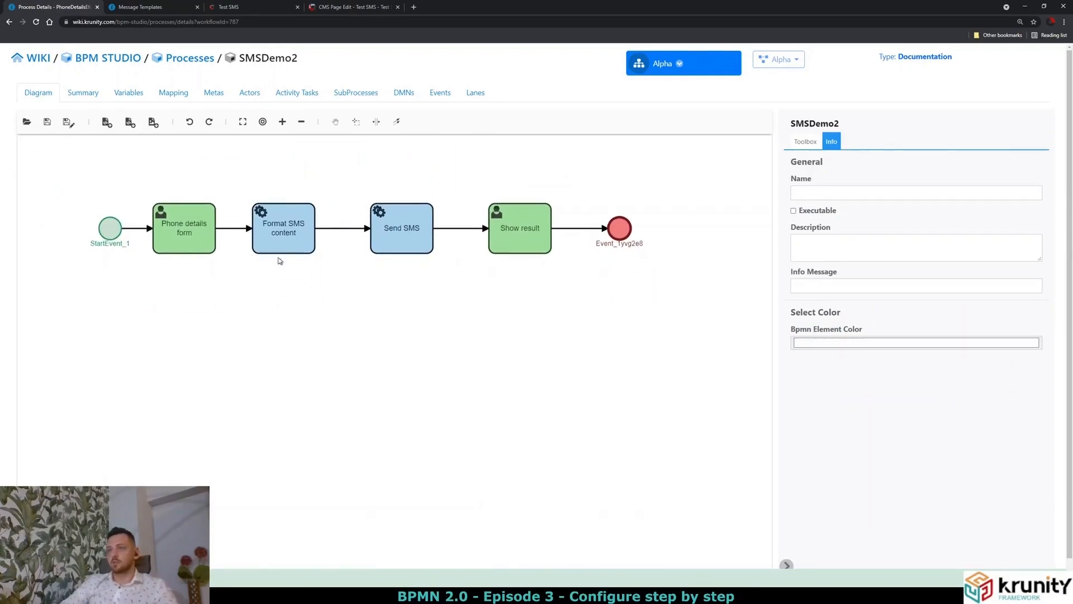
click(278, 248)
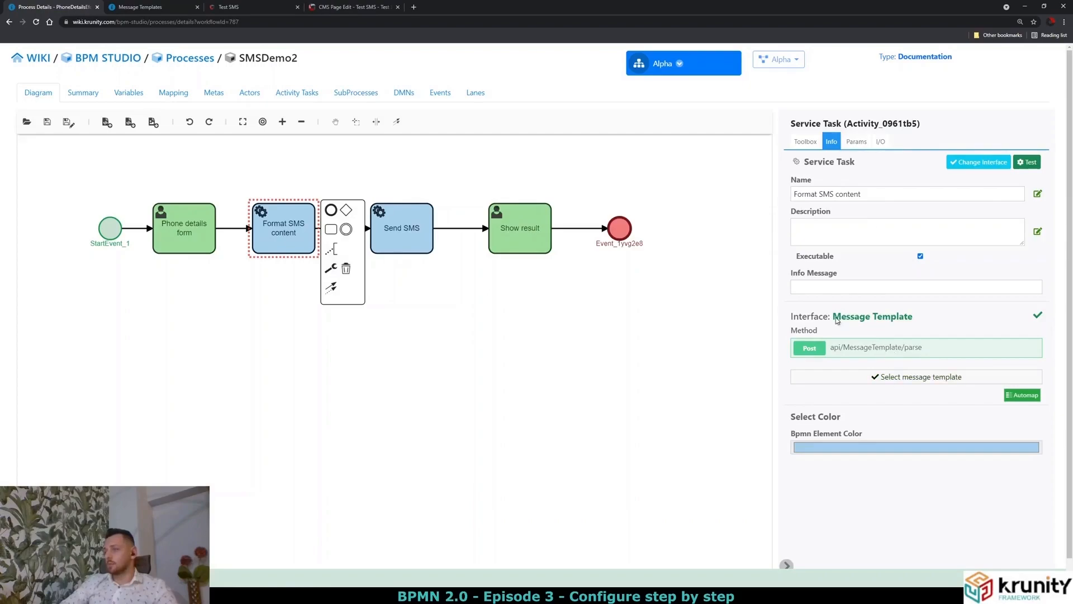
drag(834, 317, 919, 322)
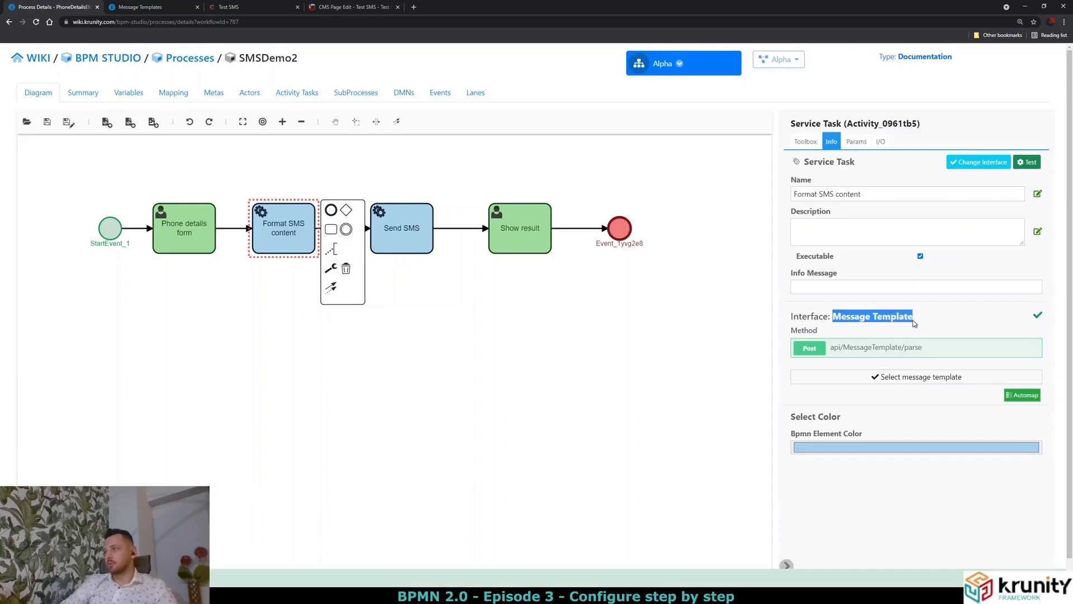
click(911, 380)
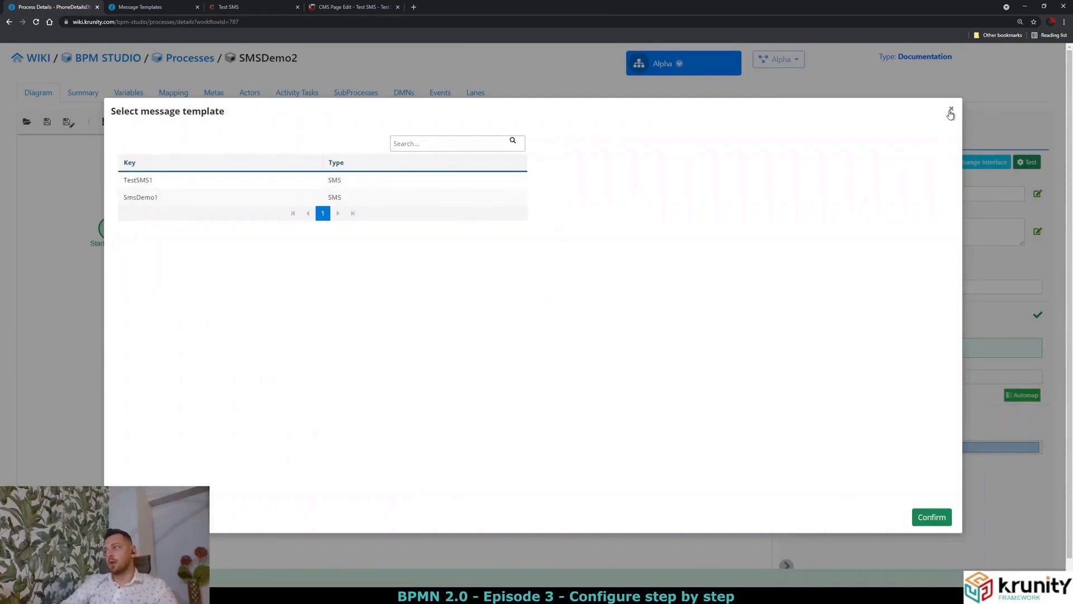
click(950, 110)
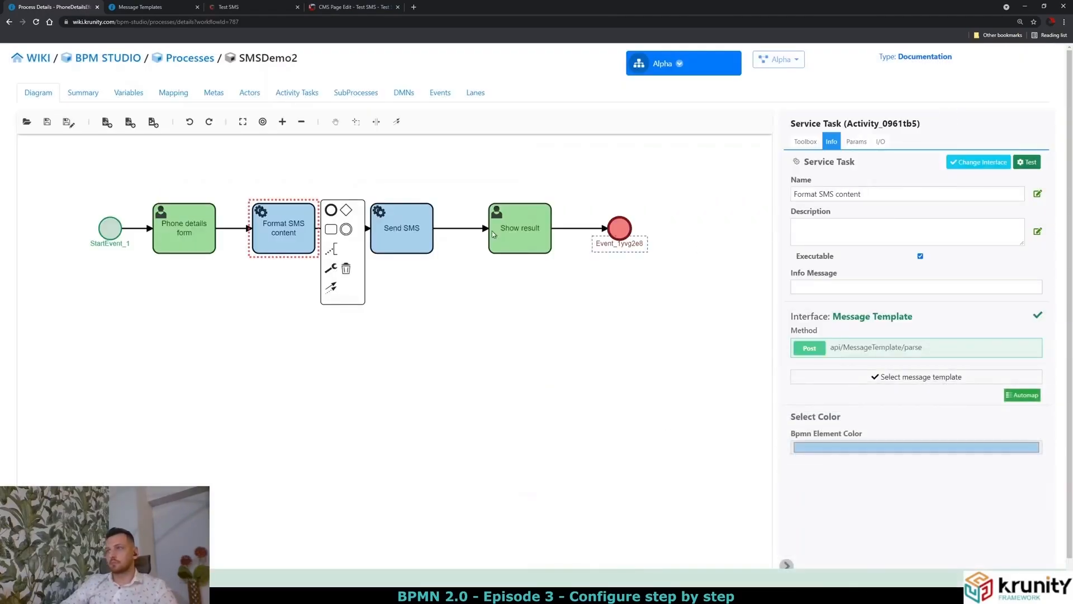
click(148, 8)
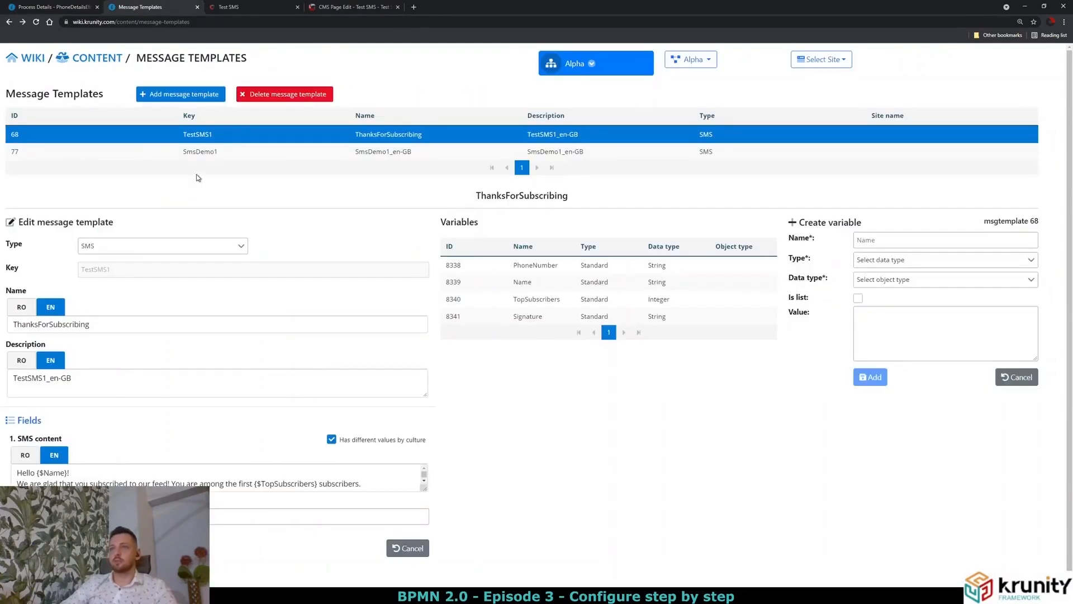
Create a new SMS message template named SmsTemplate in both English and Romanian.
click(181, 94)
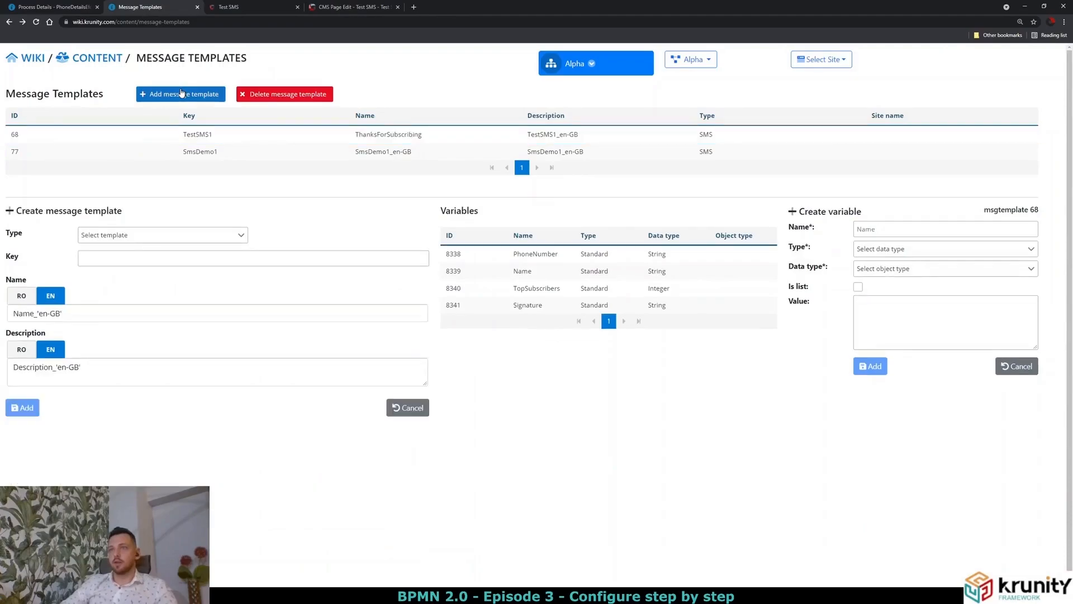
click(131, 240)
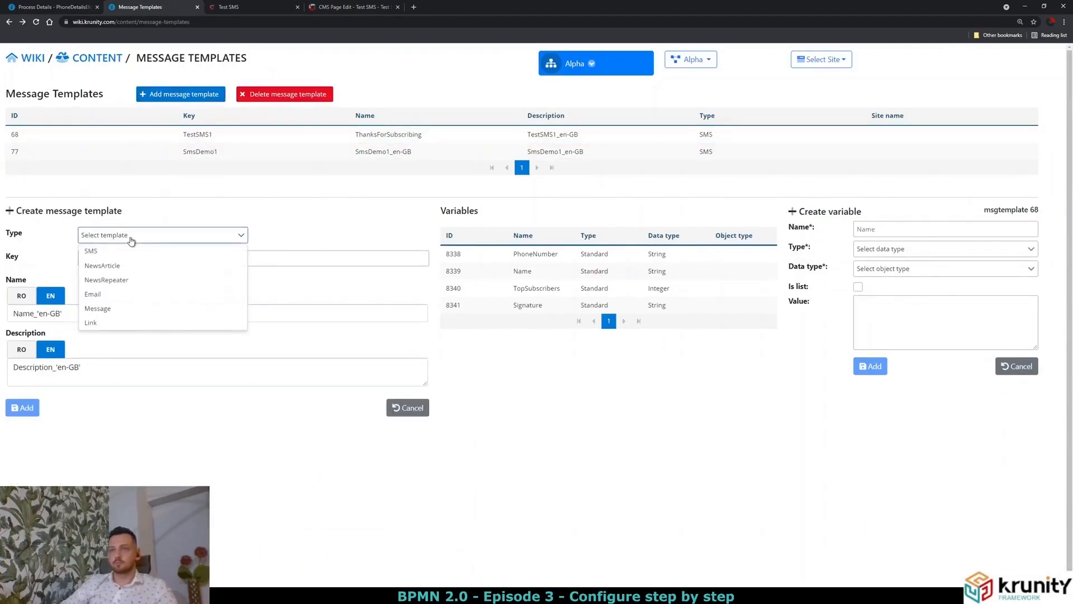
click(116, 251)
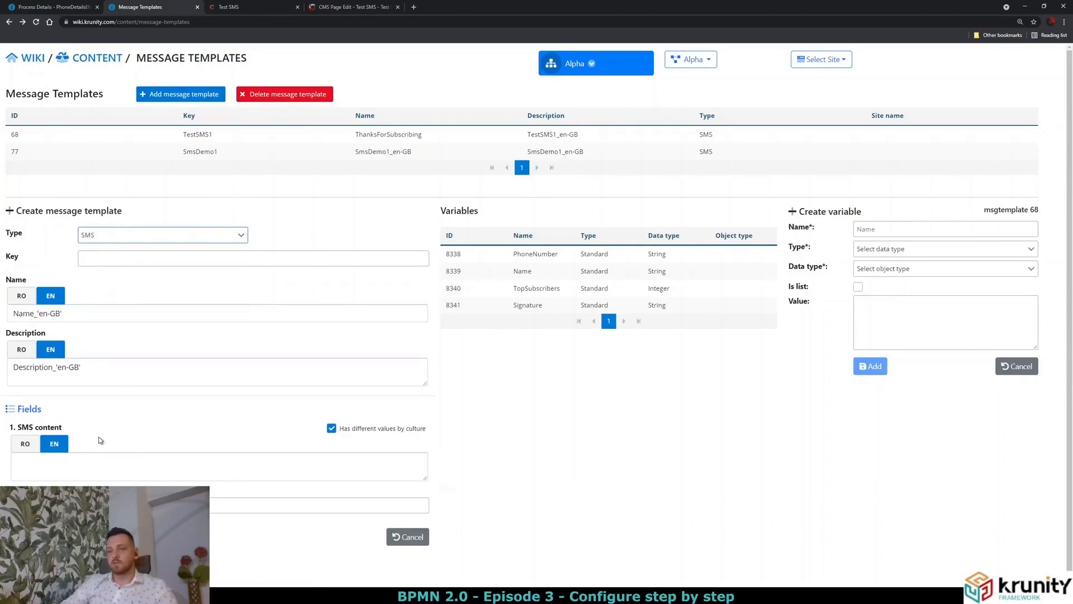
drag(92, 320, 2, 309)
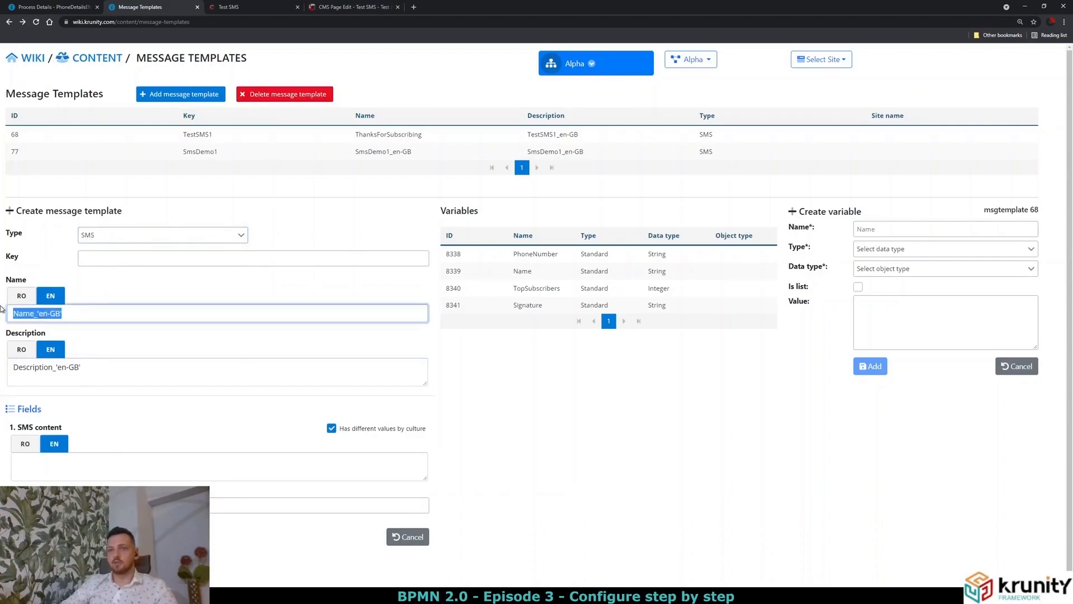
text(SmsTemplate)
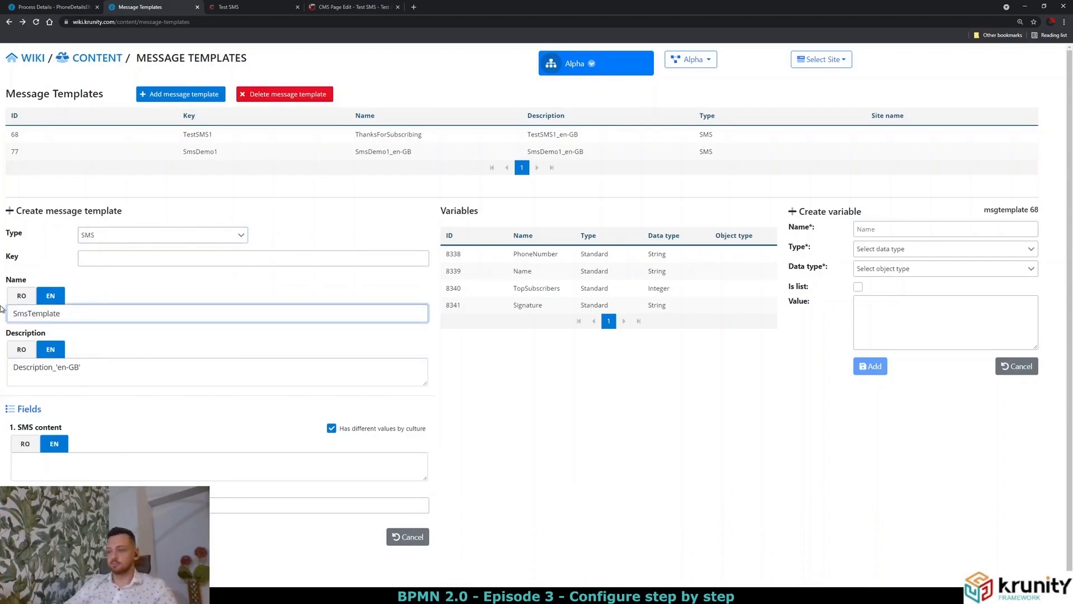
key(ctrl+a)
key(ctrl+c)
click(21, 295)
key(ctrl+a)
key(ctrl+v)
Write the SMS content "Hello {$msg_name}, This is our tutorial!" on two lines.
click(74, 460)
text(H)
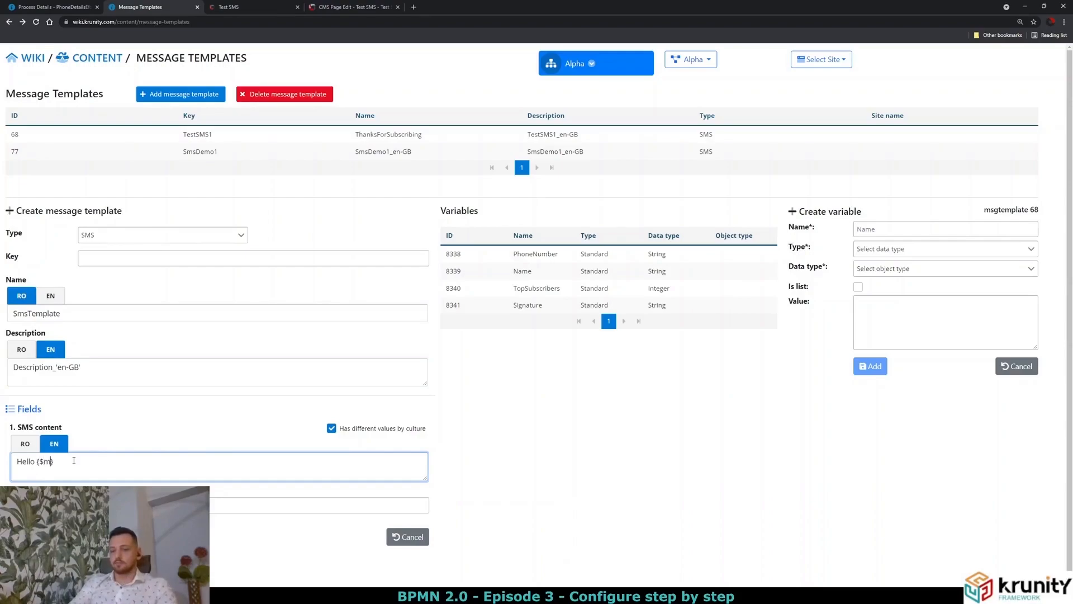
text(me)
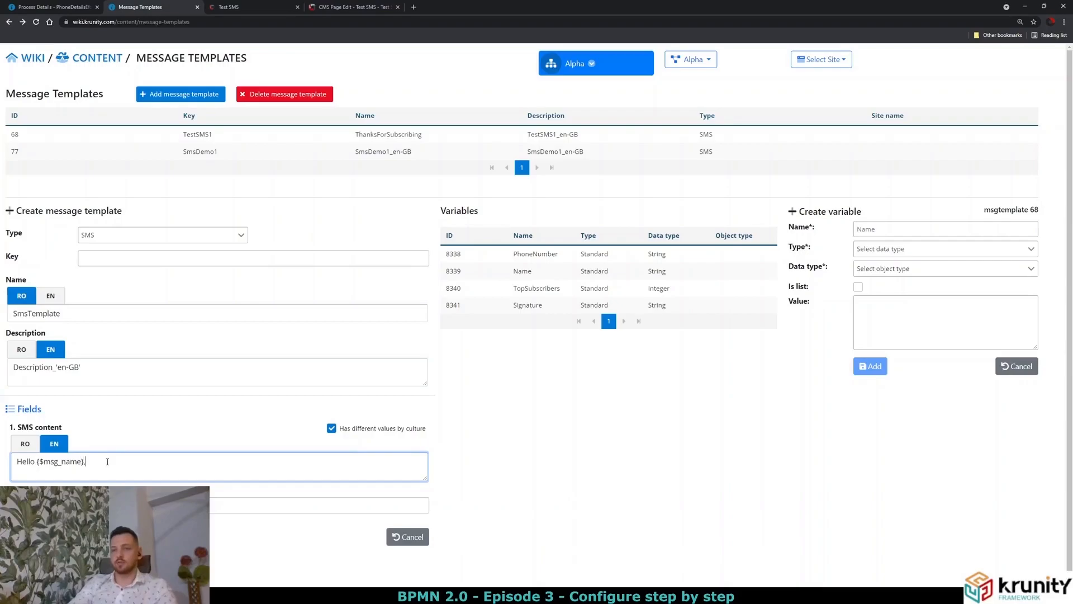
key(Return)
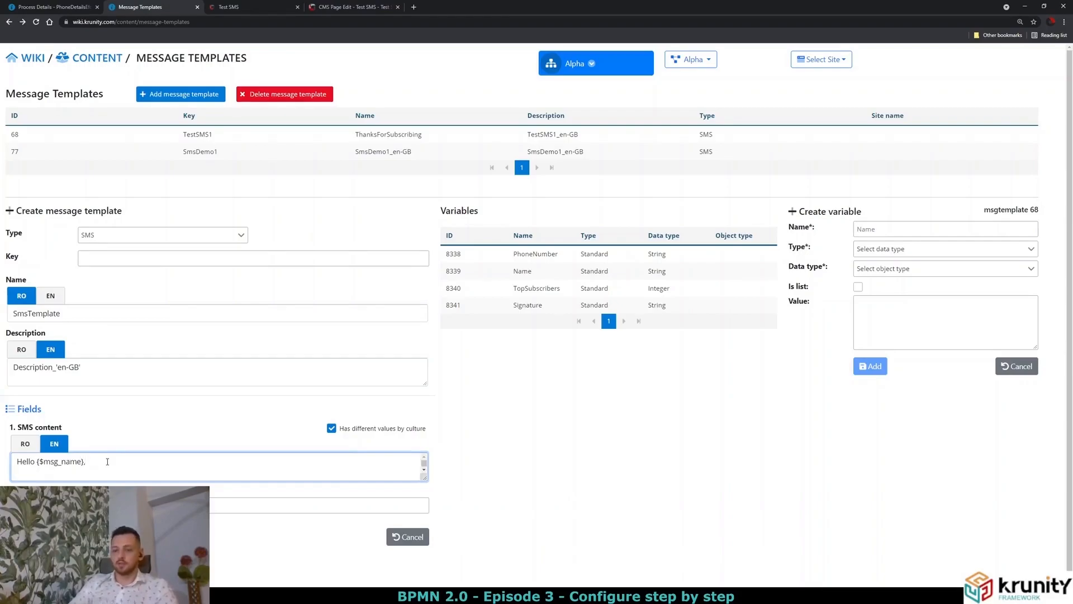
text(This is our tutorial!)
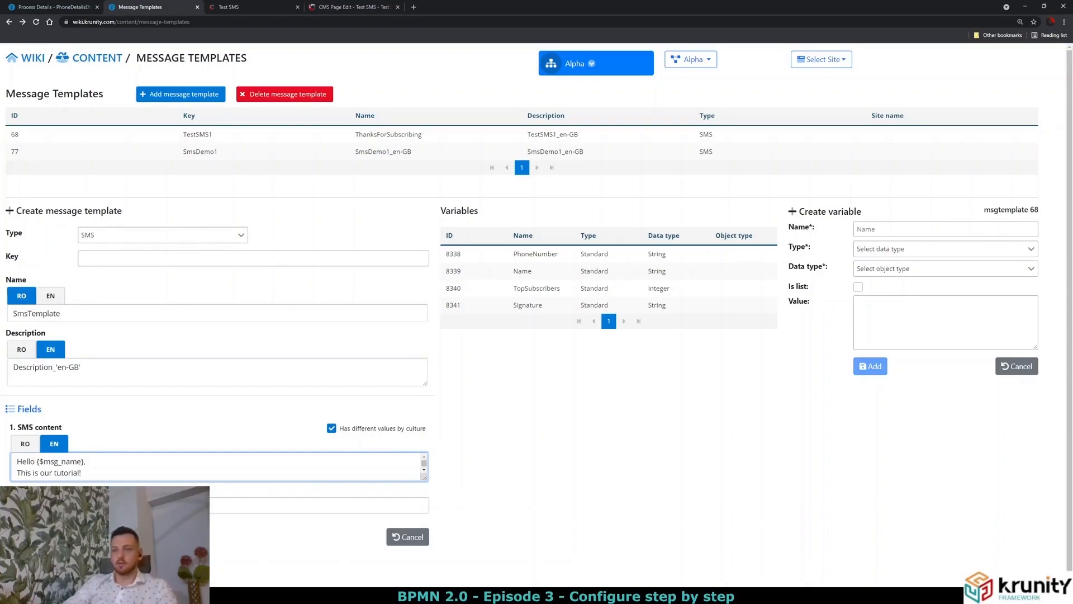
key(Tab)
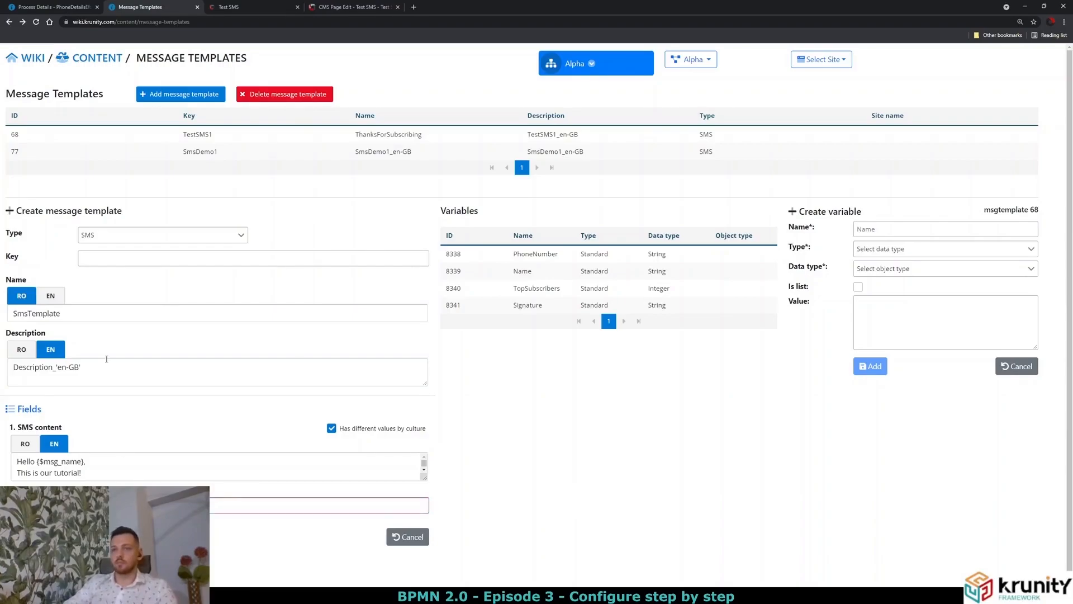
Set the template key to SmsTemplate and save the template.
drag(67, 313, 43, 307)
double_click(95, 313)
key(ctrl+c)
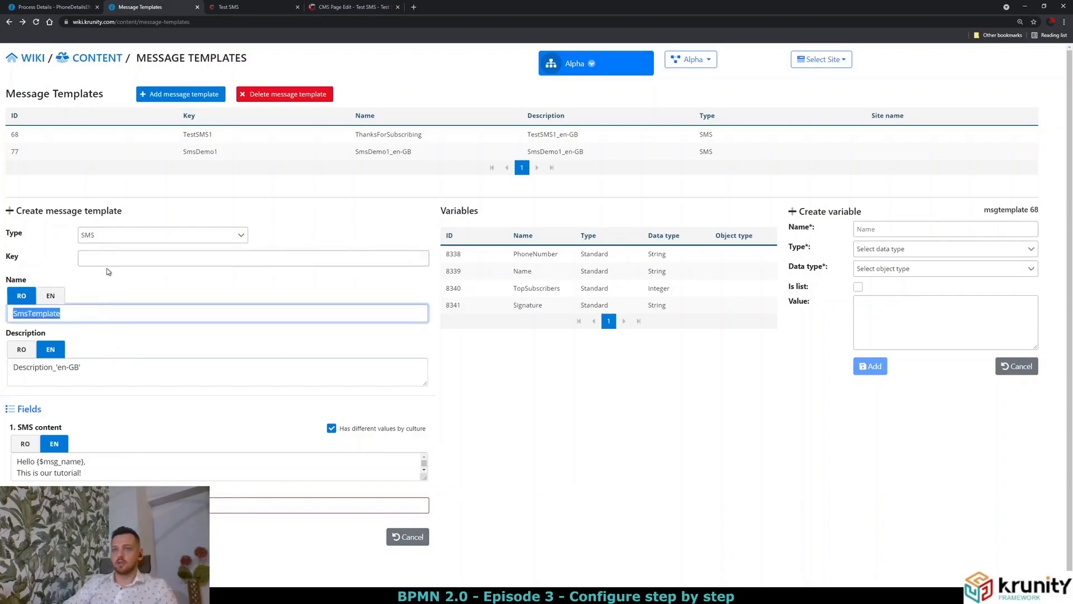
click(108, 260)
key(ctrl+v)
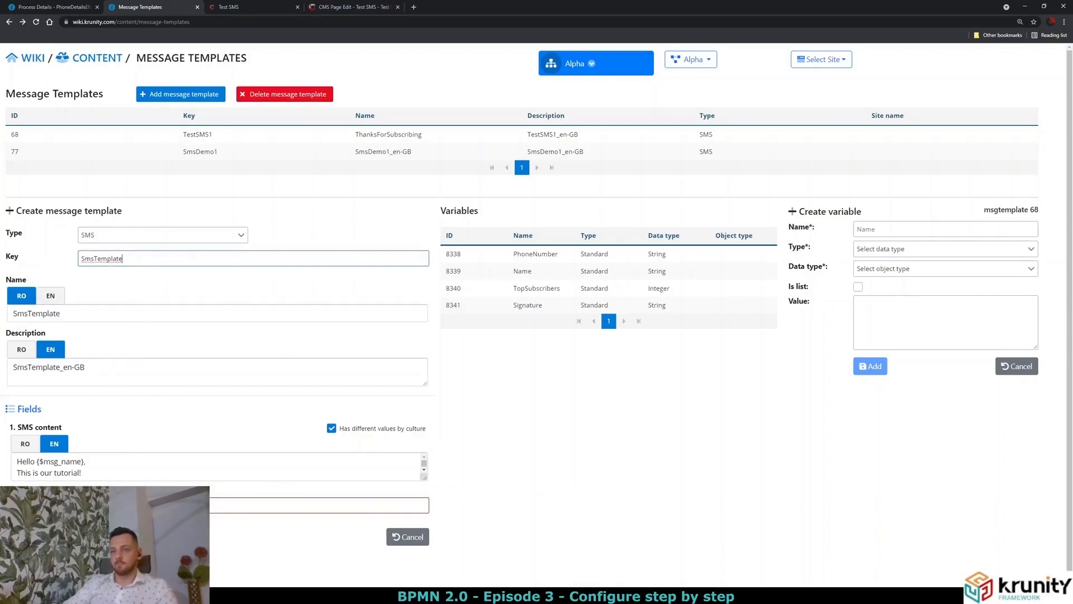
key(Tab)
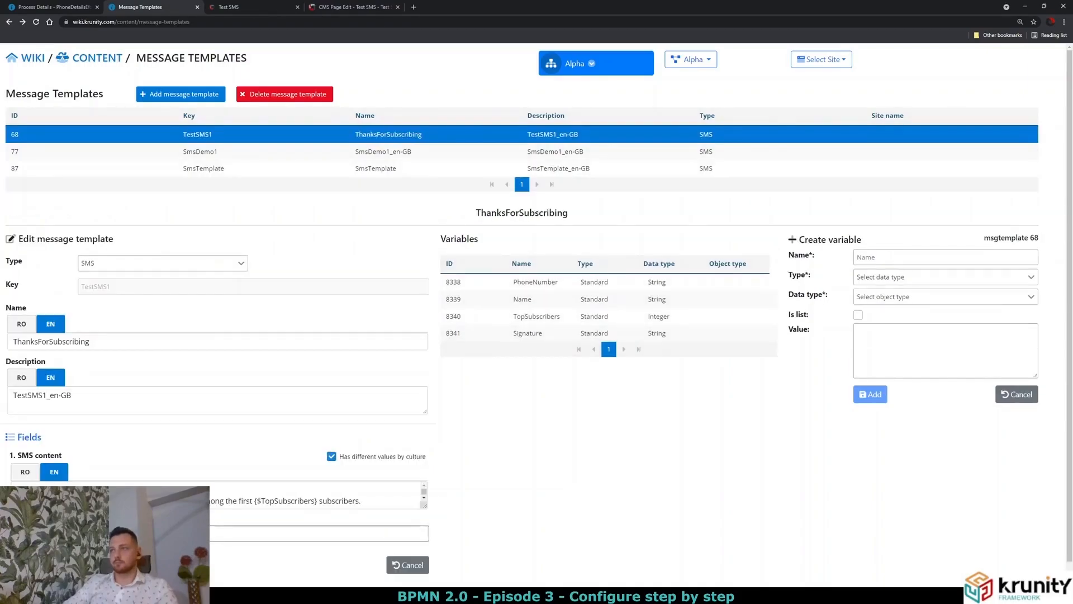
Add a Standard String variable msg_name to SmsTemplate.
click(212, 169)
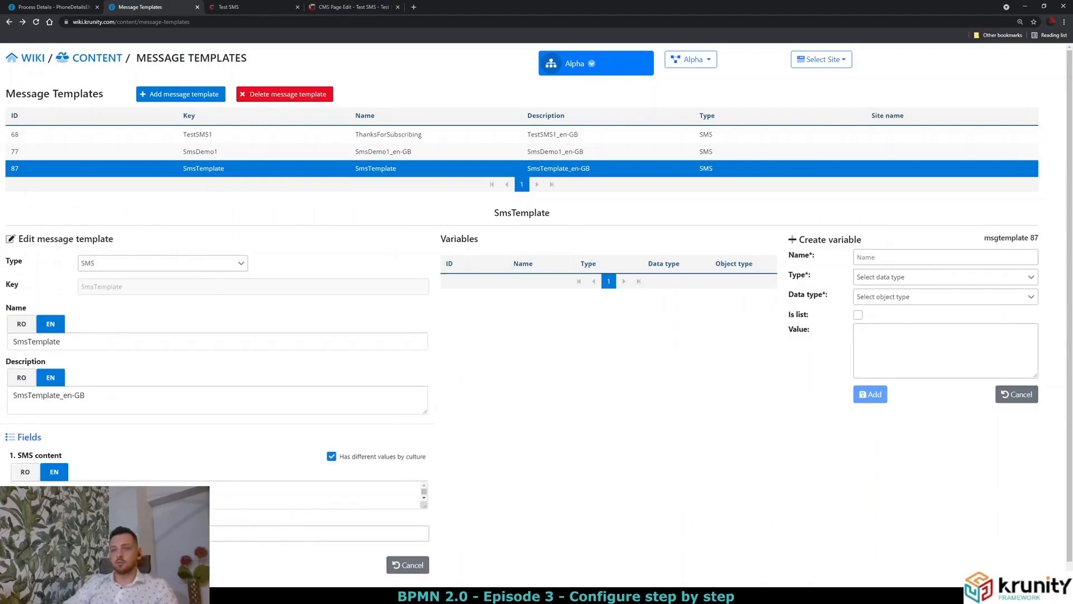
drag(35, 492, 77, 492)
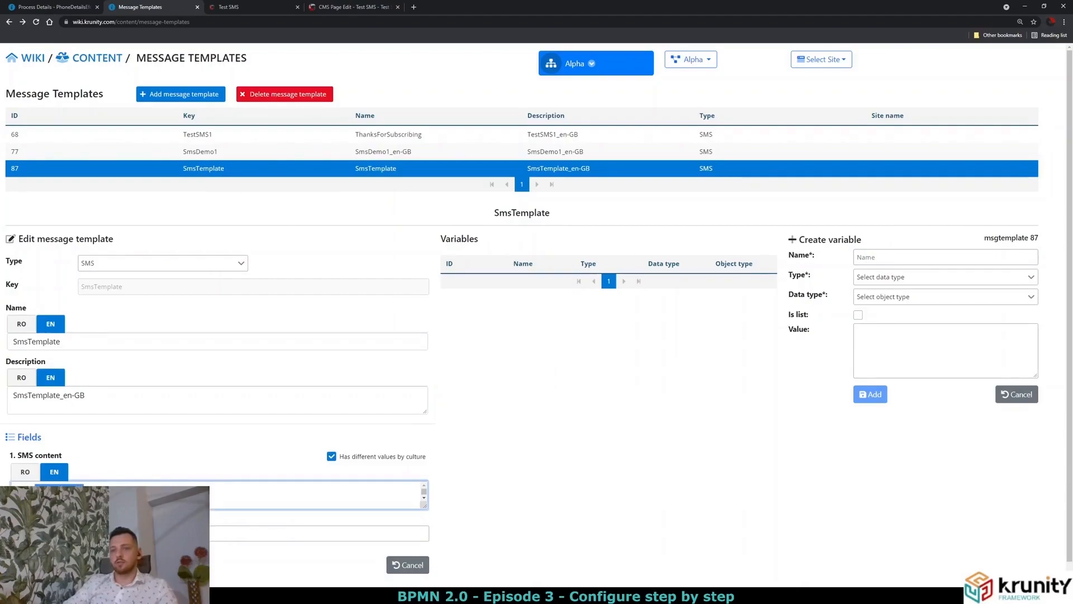
click(112, 533)
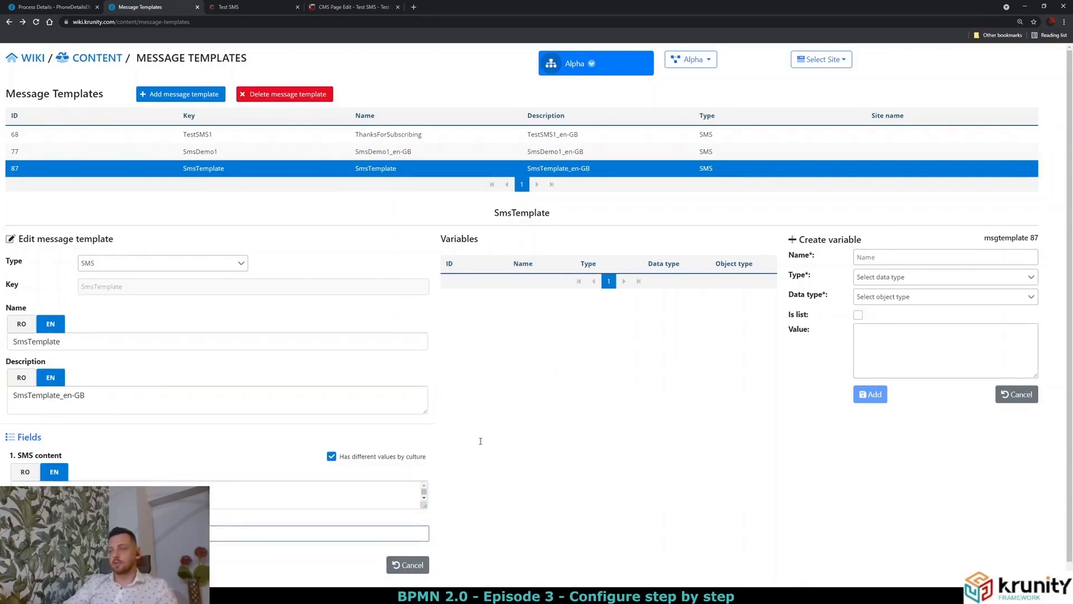
click(866, 258)
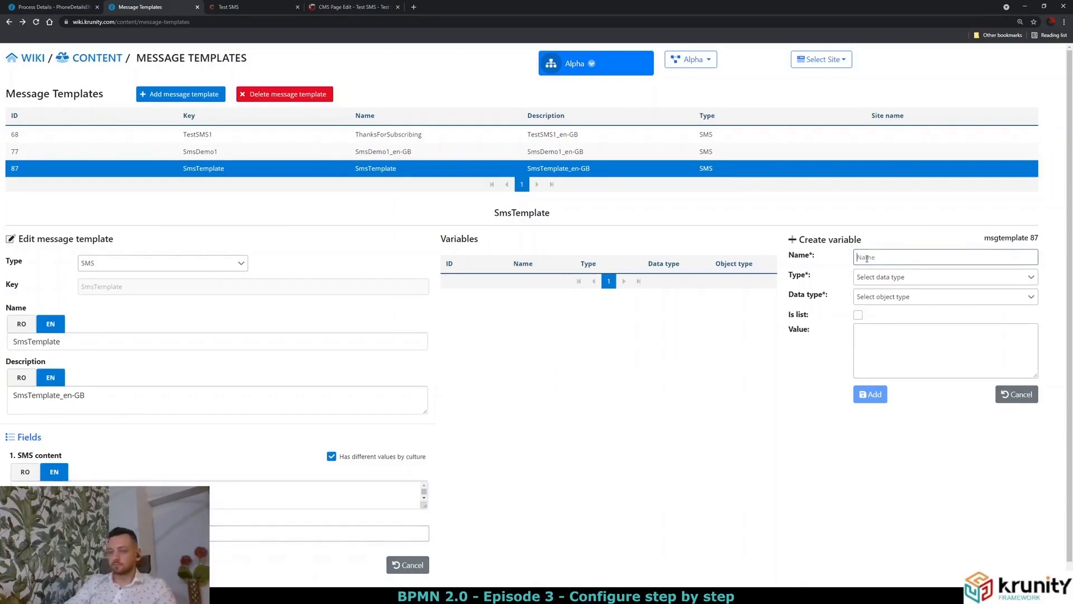
text(msg)
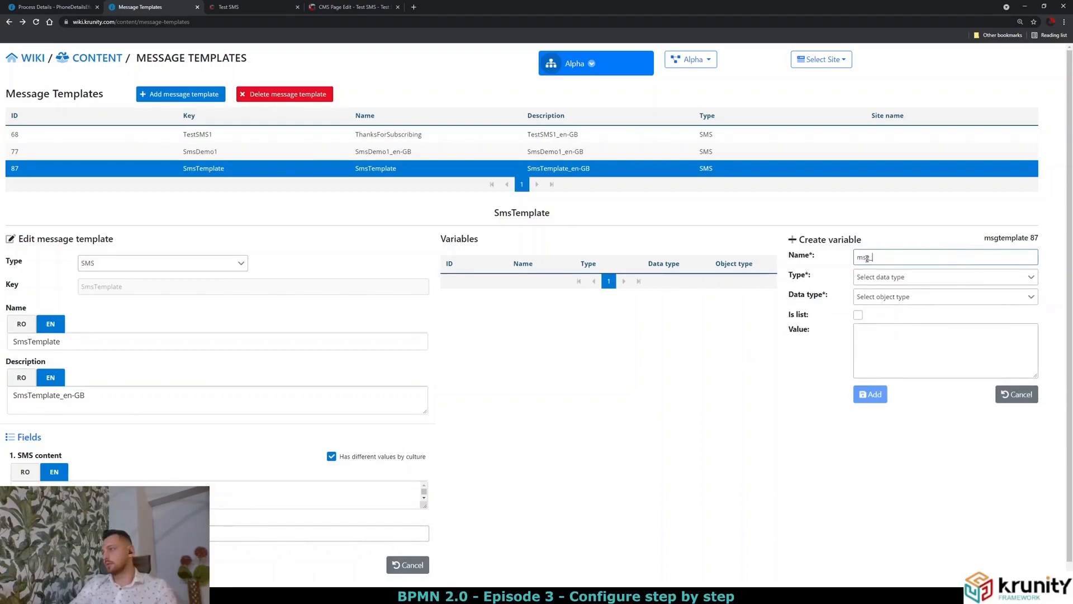
text(_name)
click(907, 280)
click(908, 292)
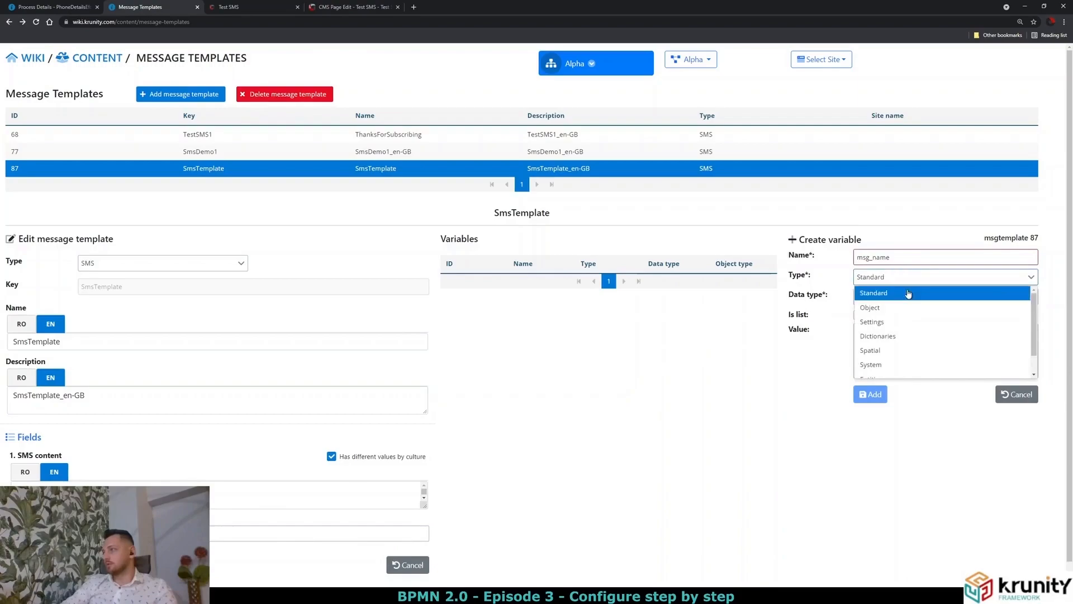
click(902, 298)
click(869, 335)
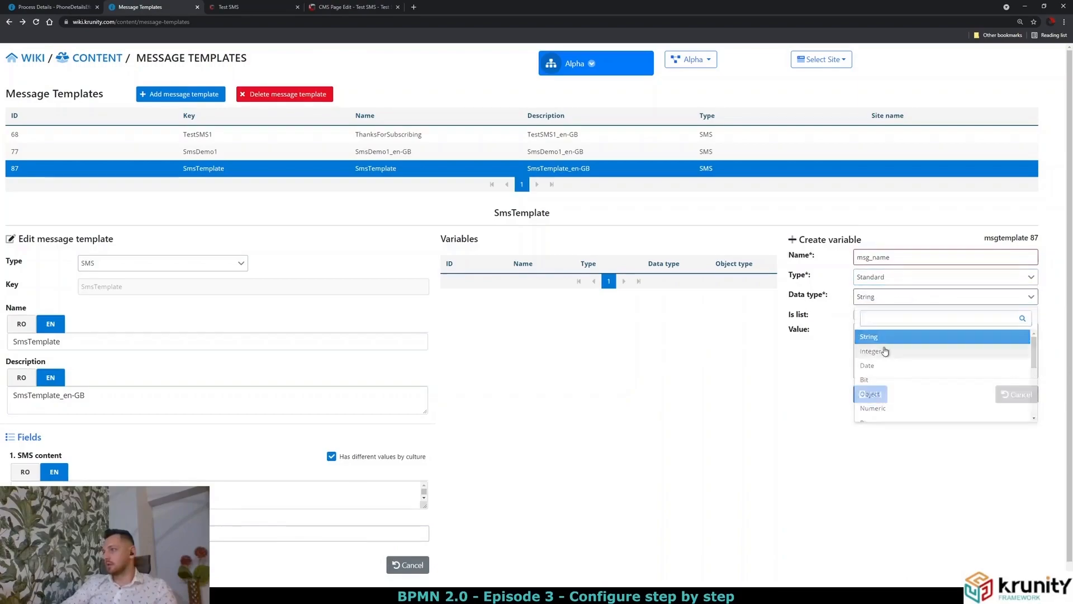
click(877, 395)
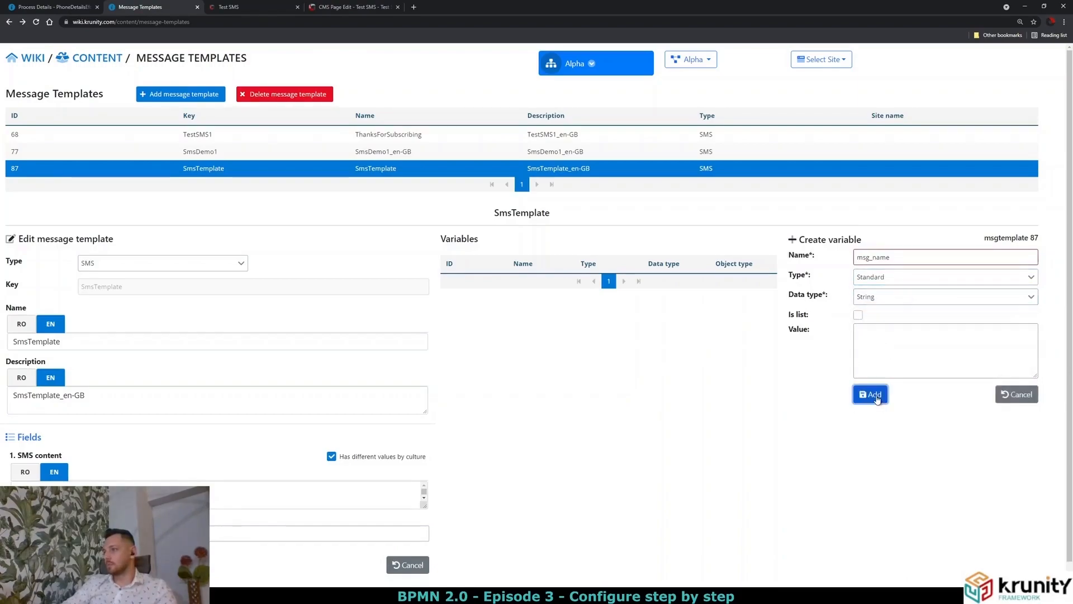
Add a second Standard String variable msg_phoneNumber, then return to the SMSDemo2 process.
click(894, 255)
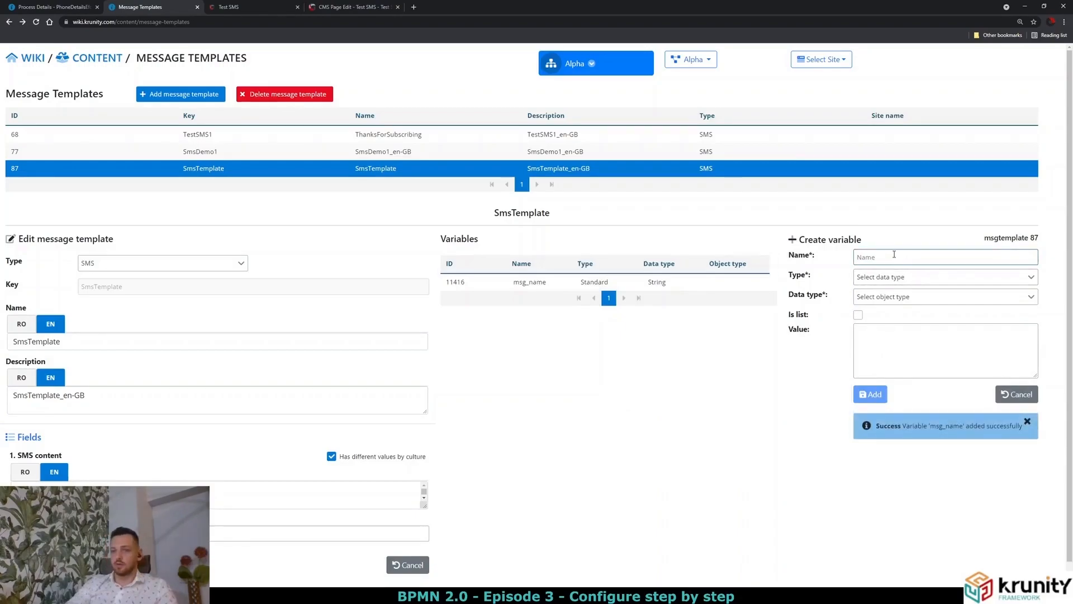
text(msg_phoneNumber)
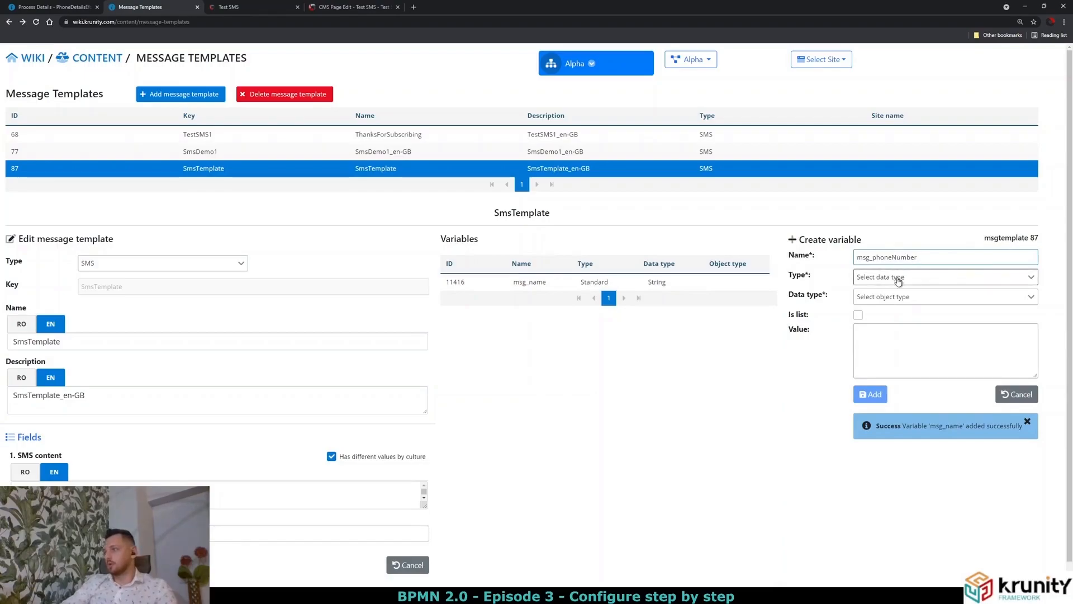
click(894, 277)
click(894, 294)
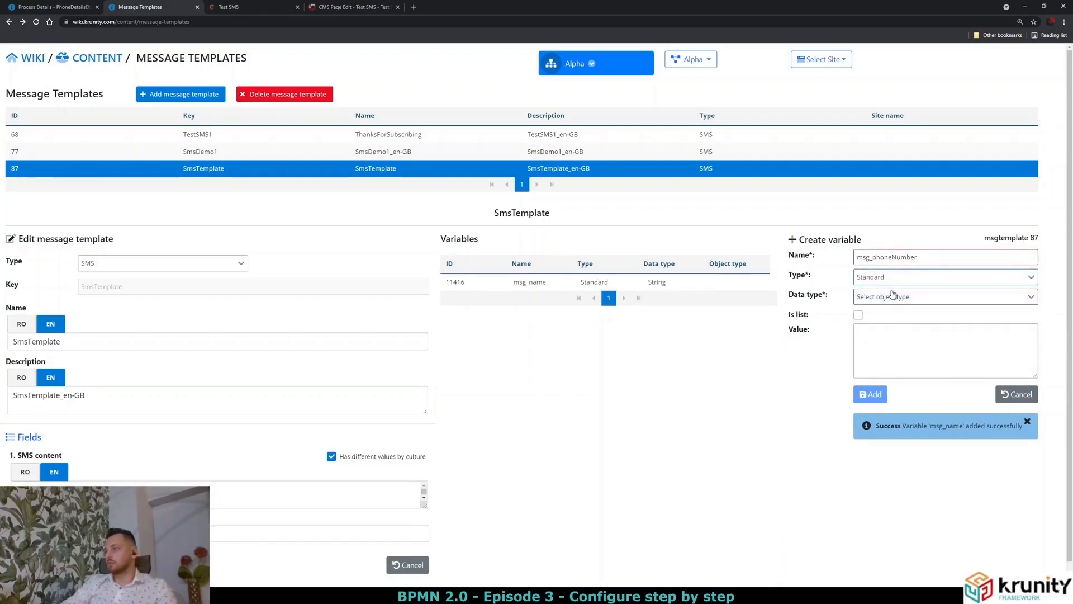
click(894, 296)
click(888, 333)
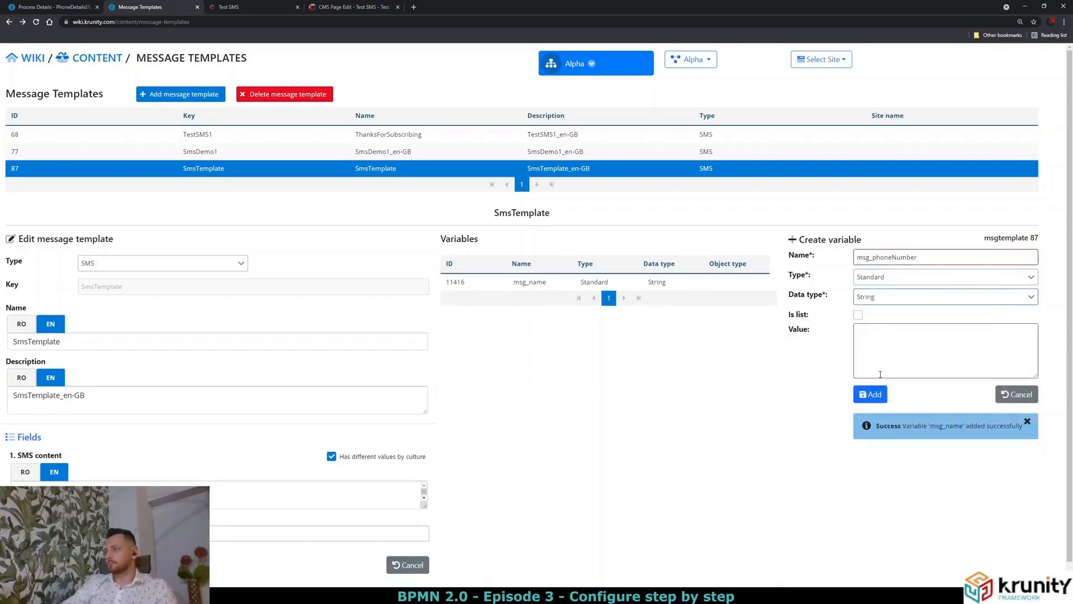
click(876, 395)
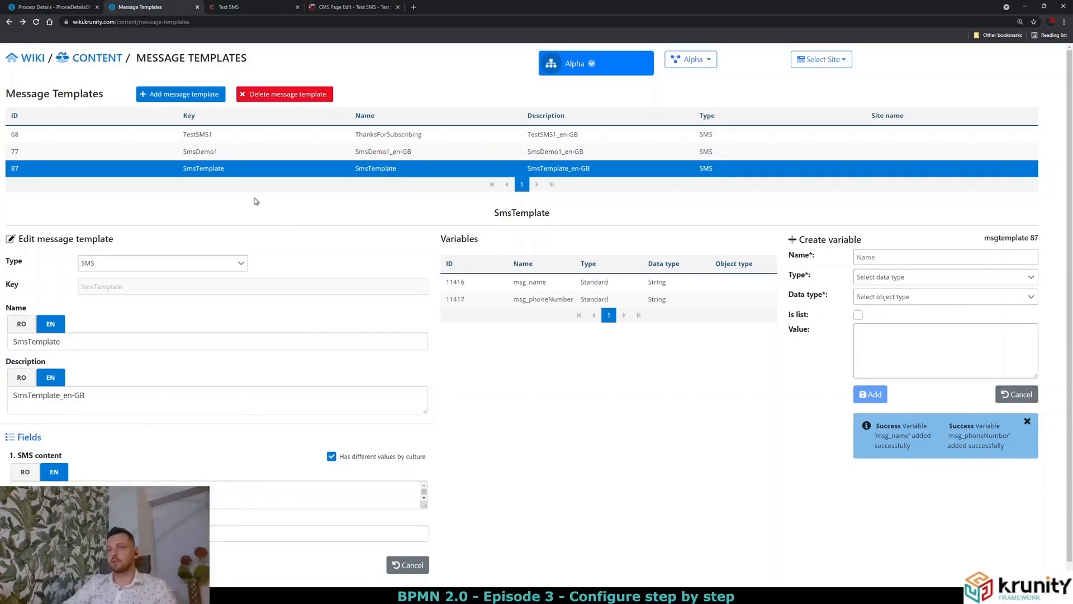
click(50, 7)
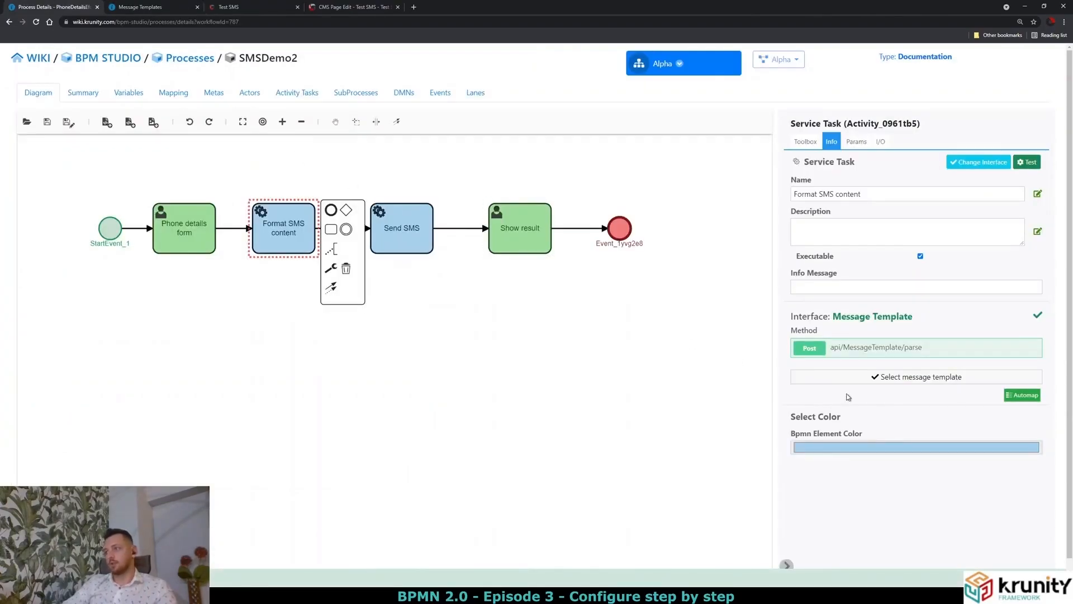
Choose SmsTemplate as the Format SMS content task's message template and confirm it.
click(870, 378)
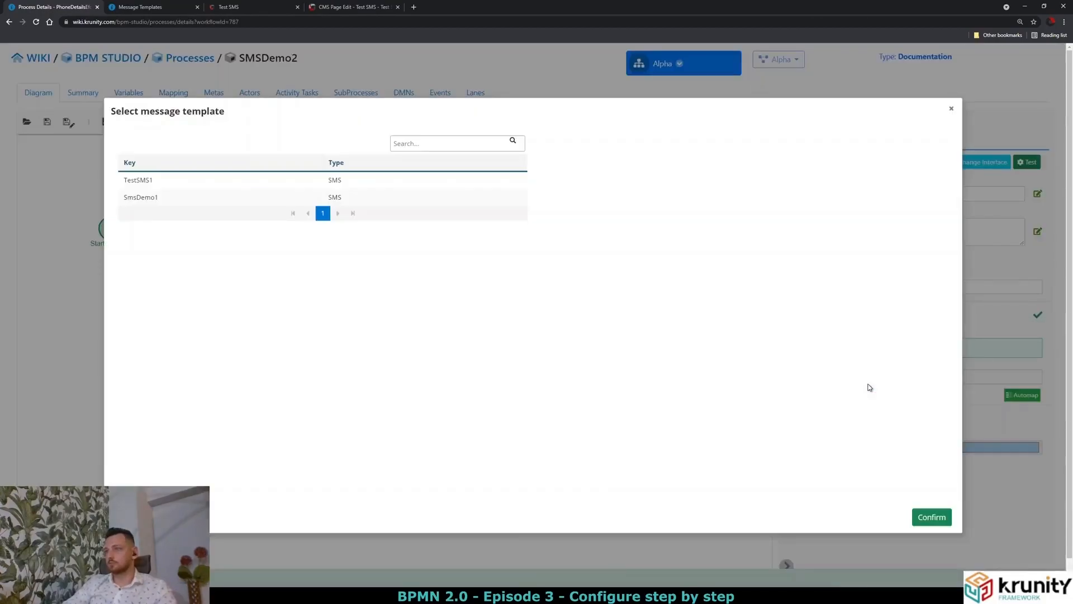
click(951, 108)
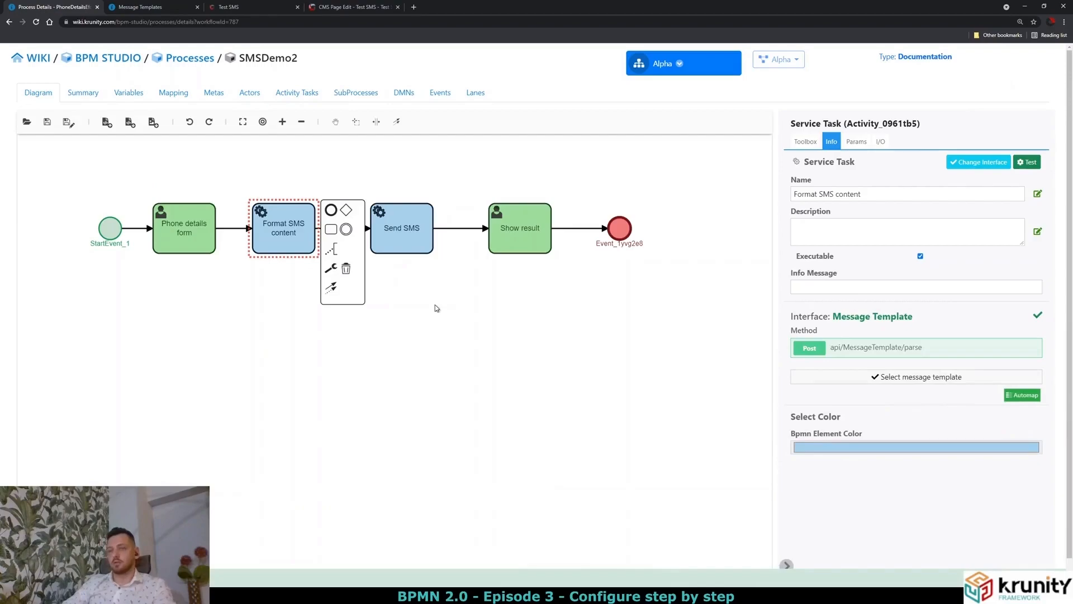
click(409, 298)
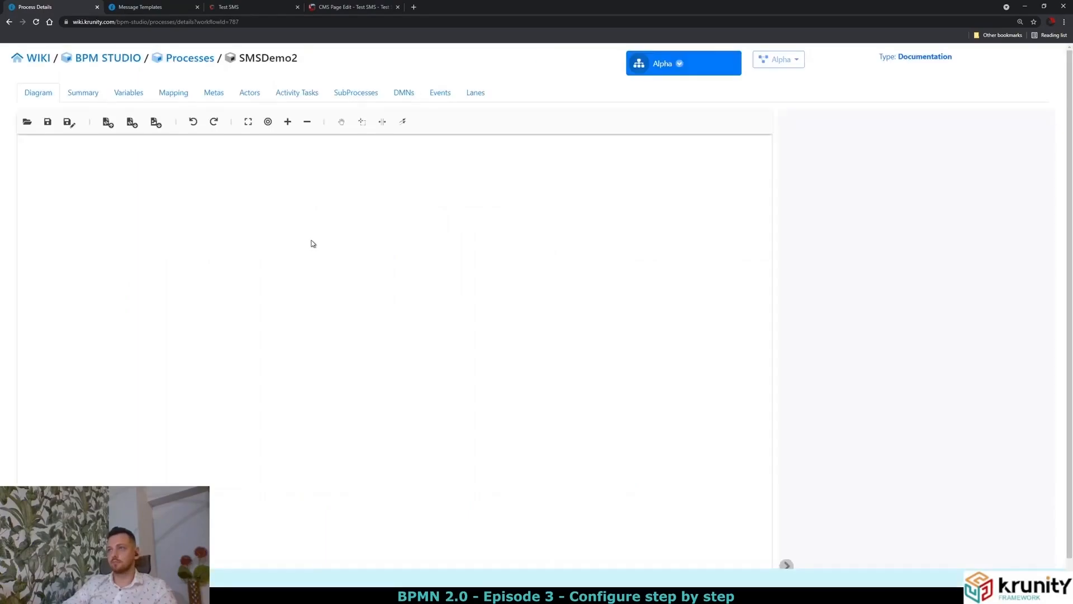
click(250, 202)
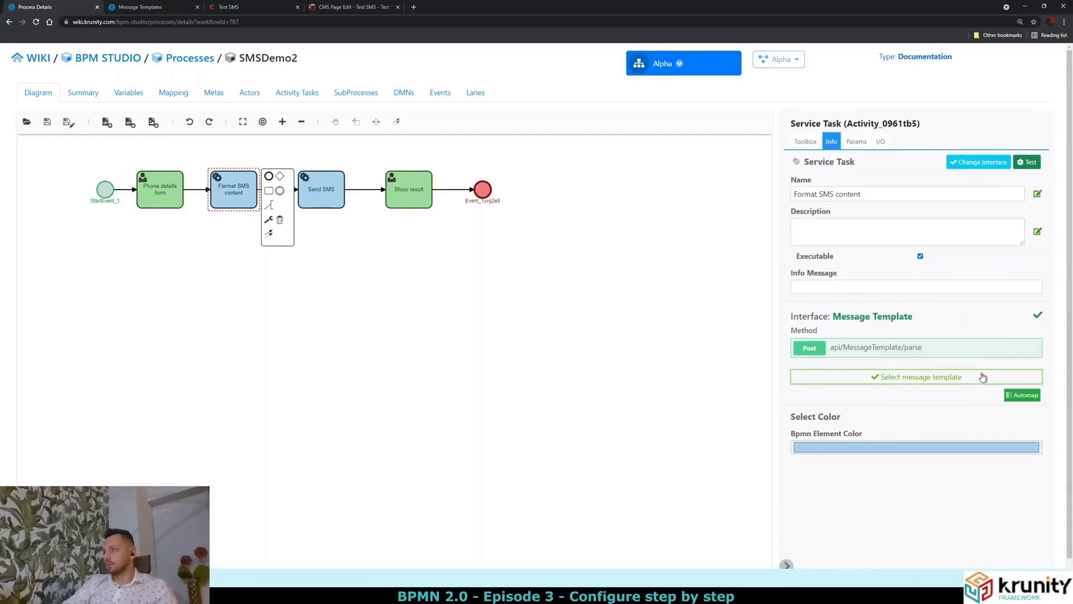
click(981, 374)
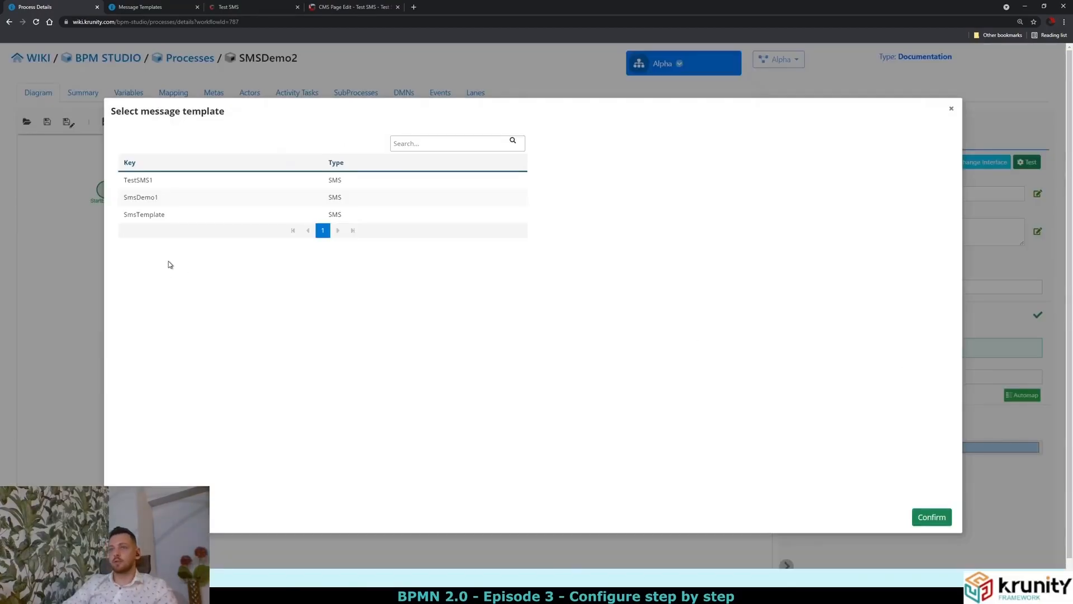
click(160, 219)
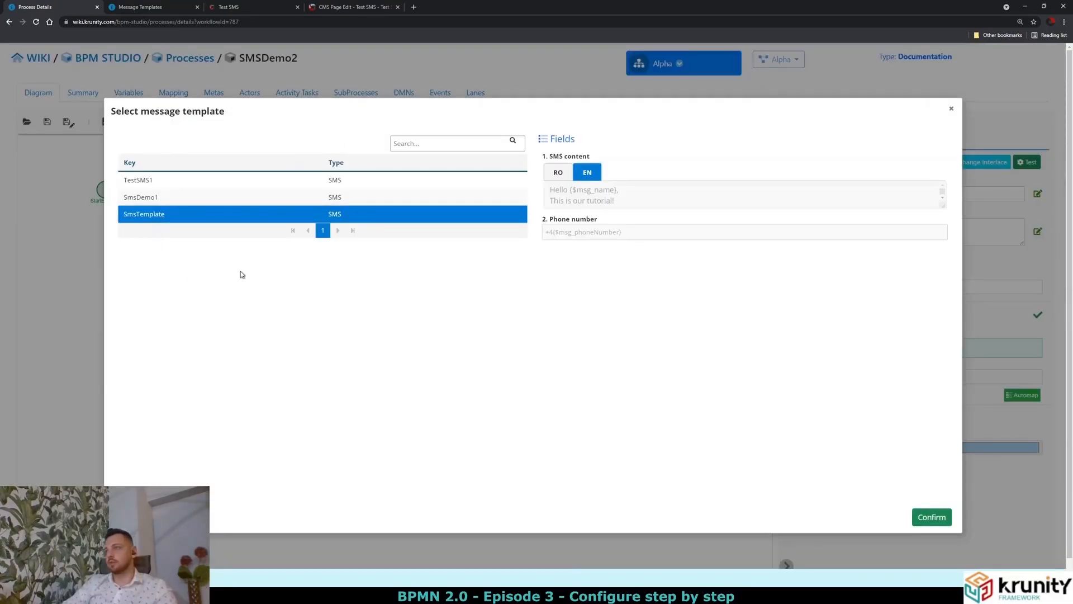
drag(673, 201, 544, 194)
click(613, 205)
drag(625, 231, 569, 228)
click(575, 190)
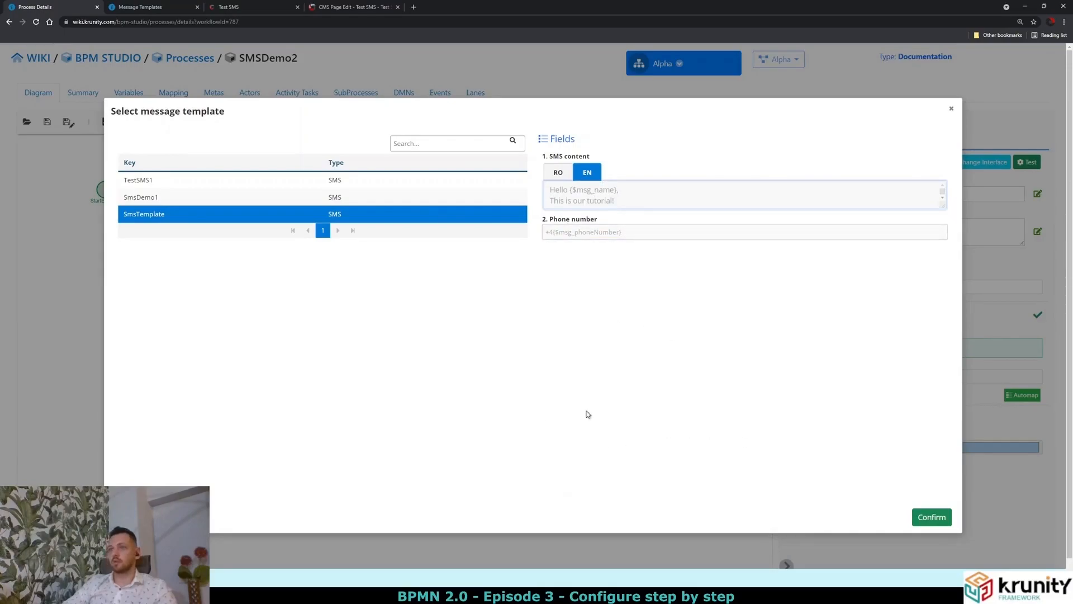
click(938, 519)
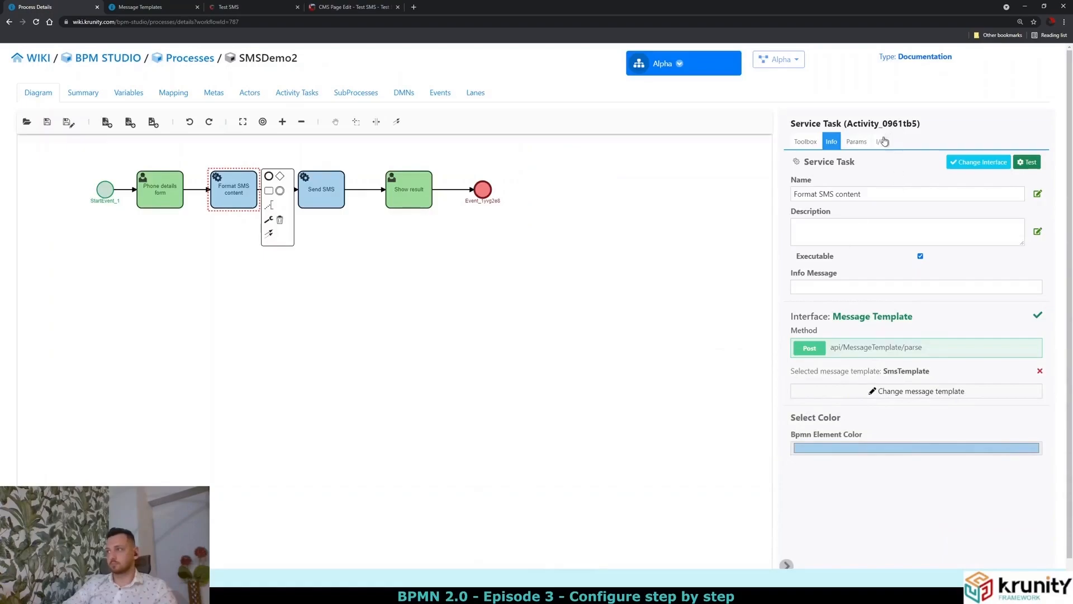
click(881, 141)
Map the Send SMS task's InterfaceResponseModel Response output to wf_smsResponse.
click(771, 169)
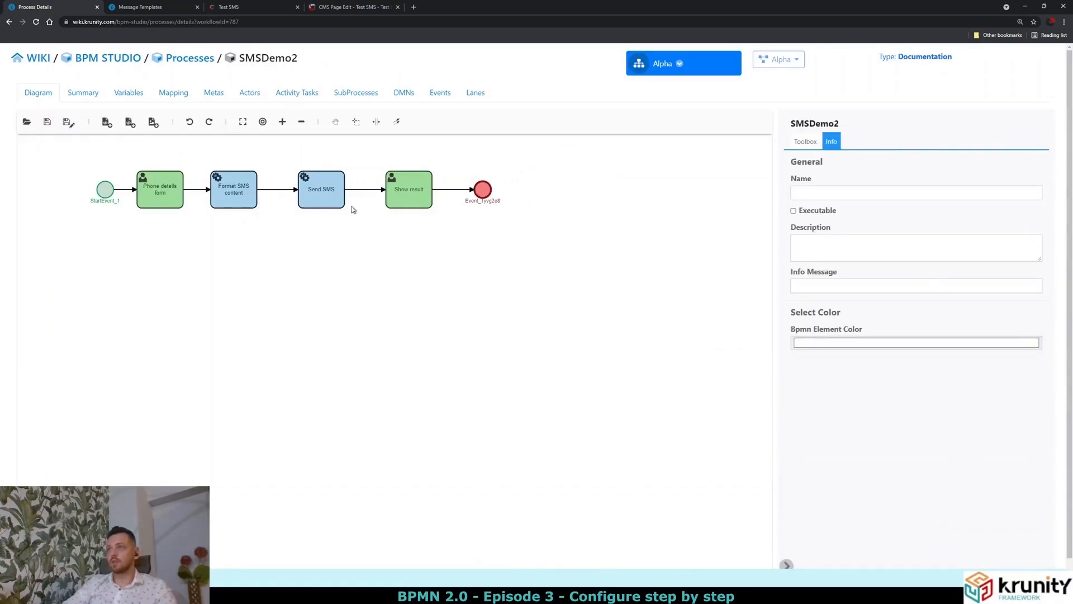
click(334, 188)
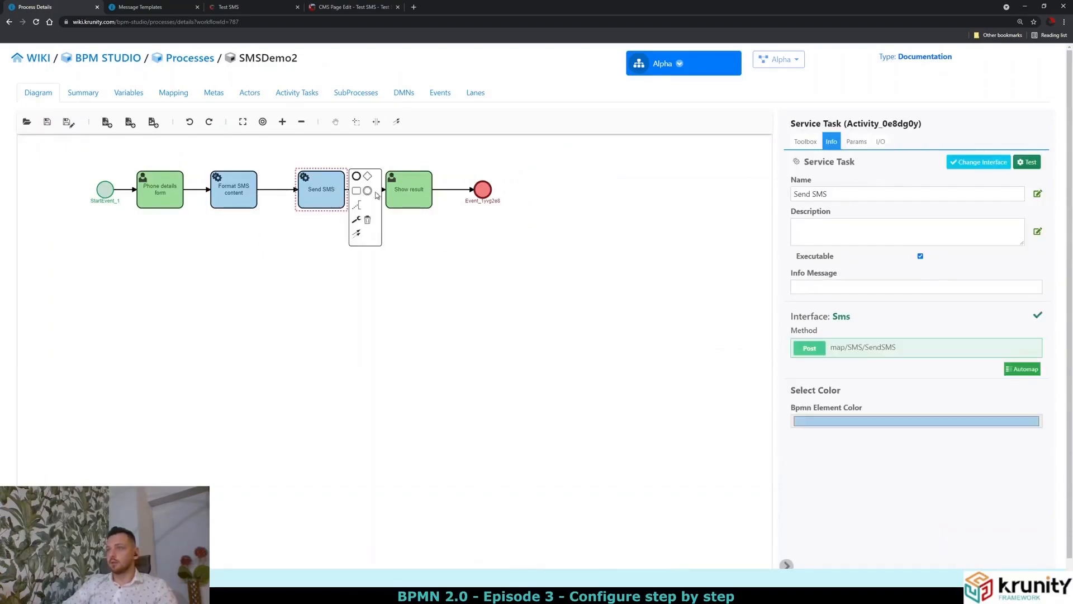
click(883, 142)
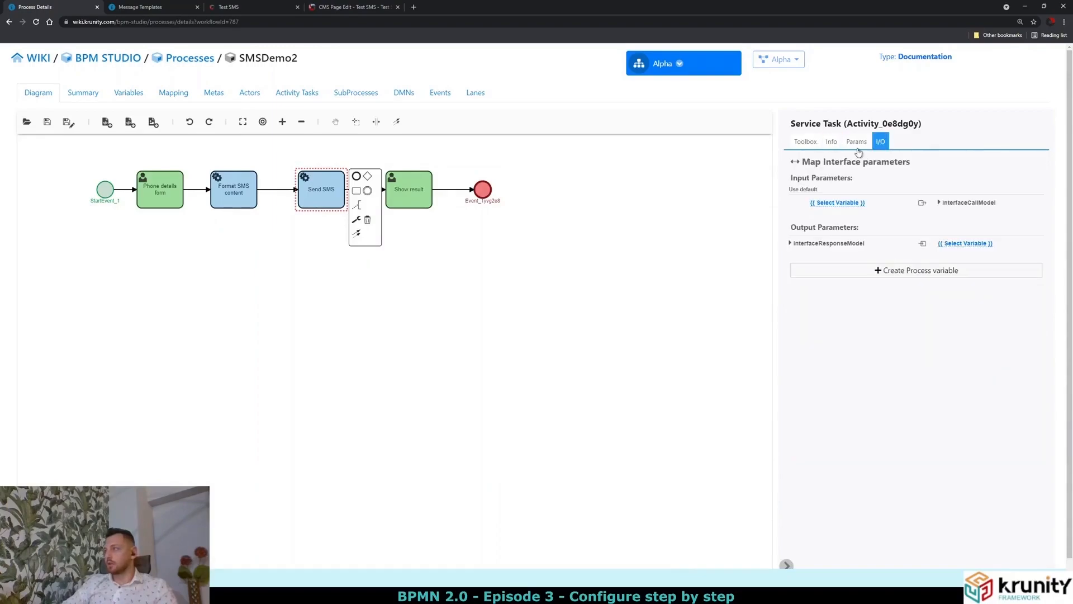
click(960, 204)
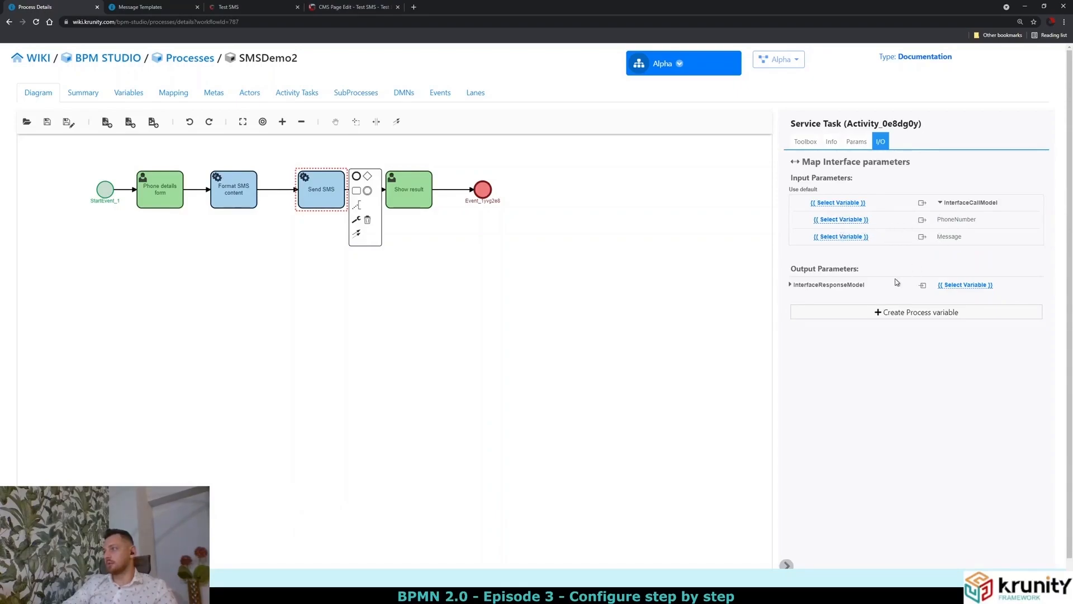
click(860, 284)
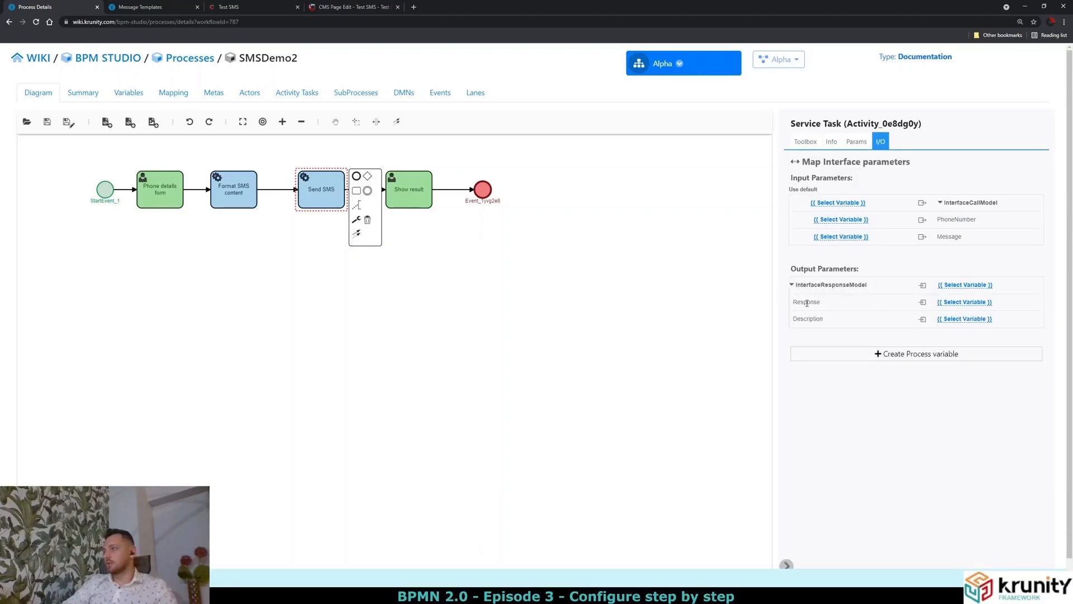
click(958, 303)
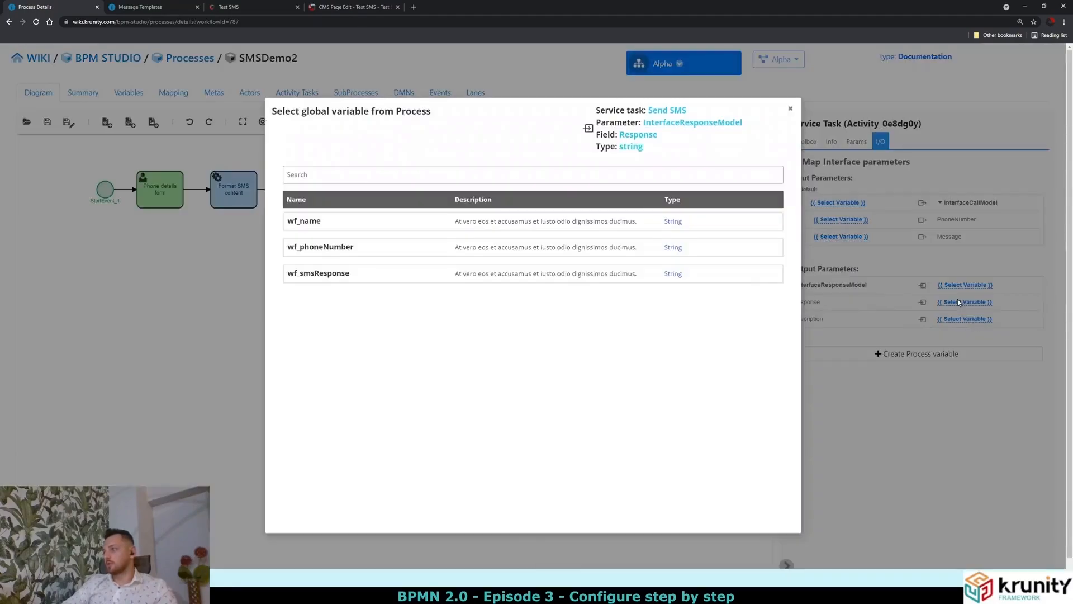
click(328, 280)
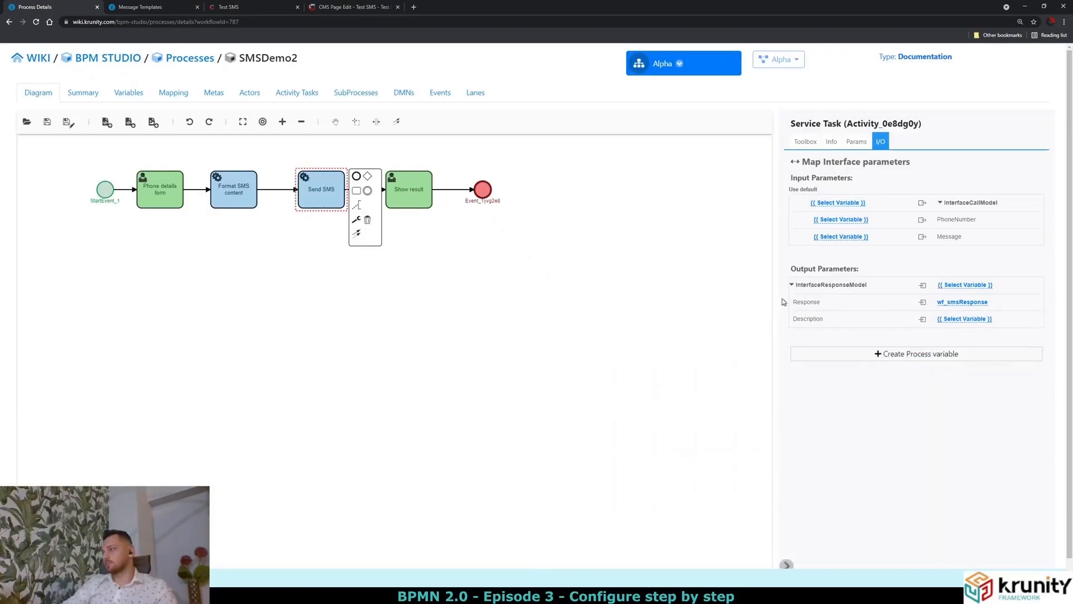
drag(794, 302, 826, 303)
click(835, 304)
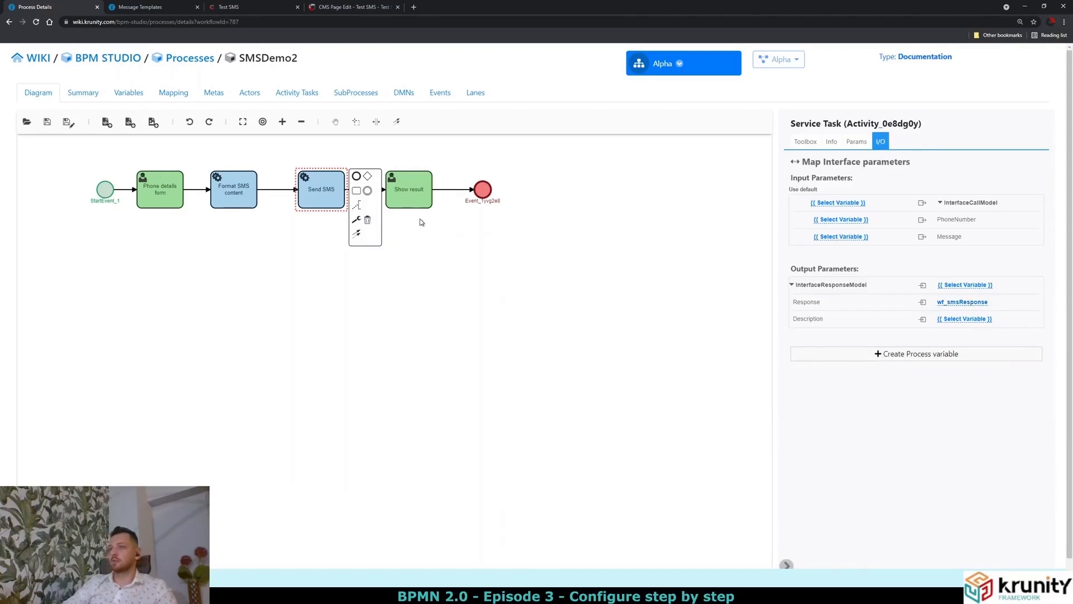
click(419, 202)
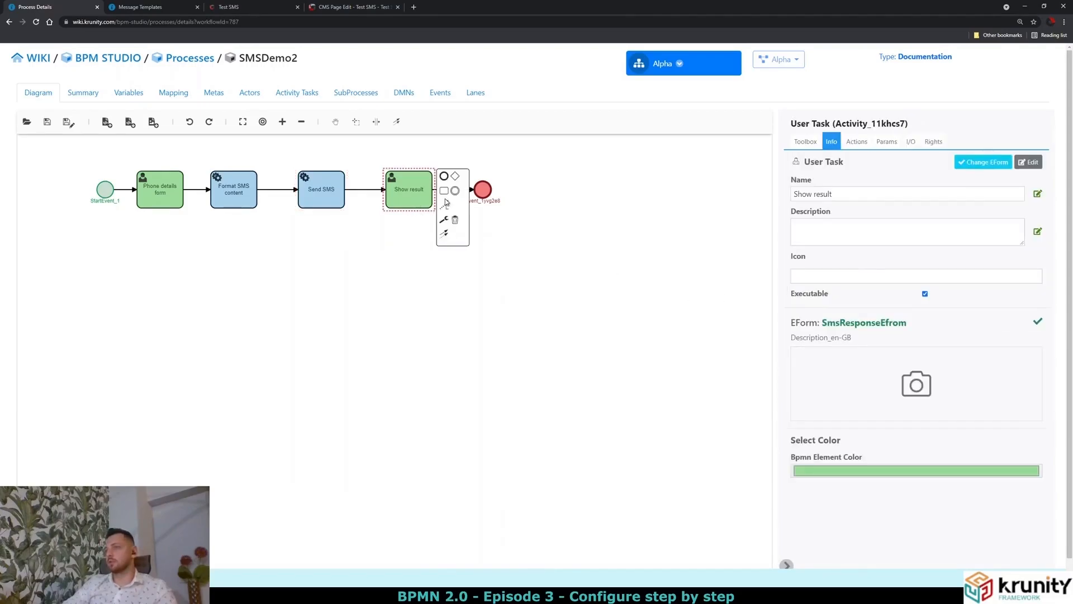
Review Show result's wf_smsResponse input mapping, then reselect the Format SMS content task.
click(913, 146)
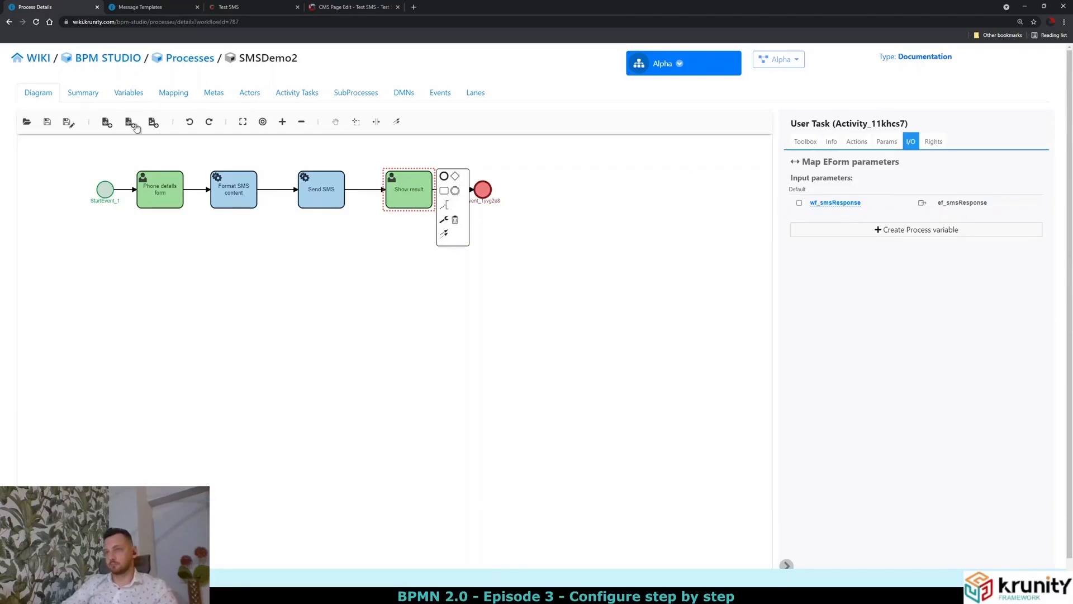
drag(307, 192, 311, 192)
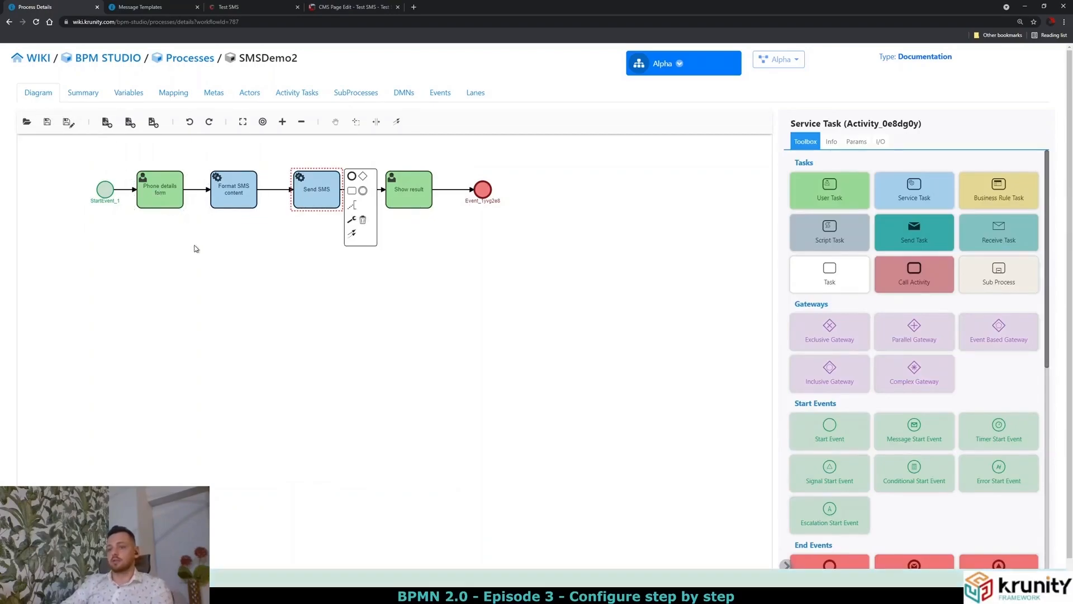
click(250, 277)
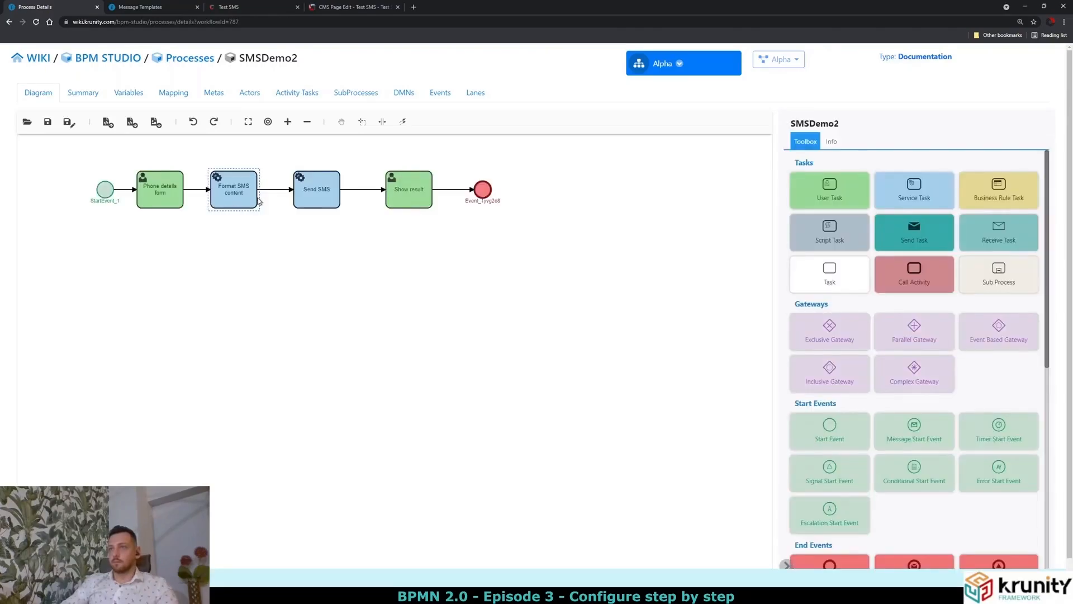
click(254, 197)
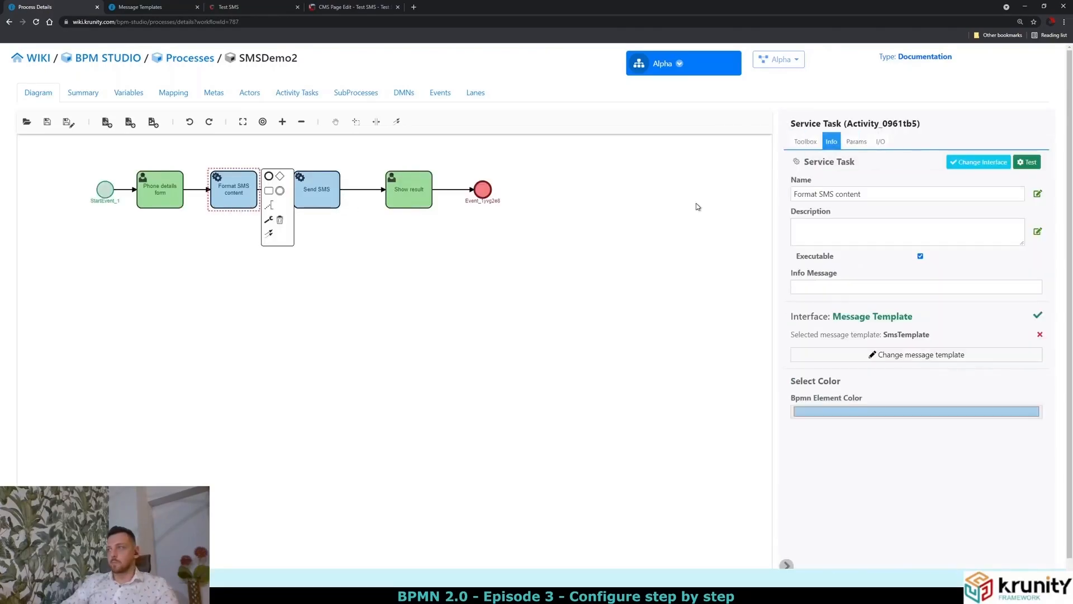
Map the template input msg_name to the wf_name process variable.
click(881, 142)
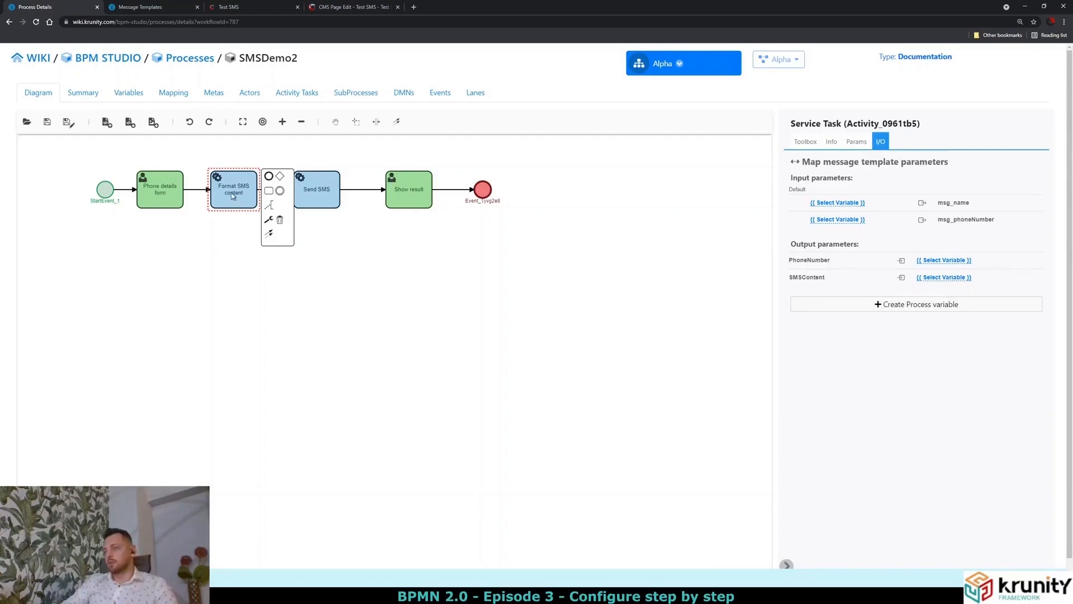
double_click(957, 202)
click(960, 218)
double_click(960, 218)
double_click(961, 205)
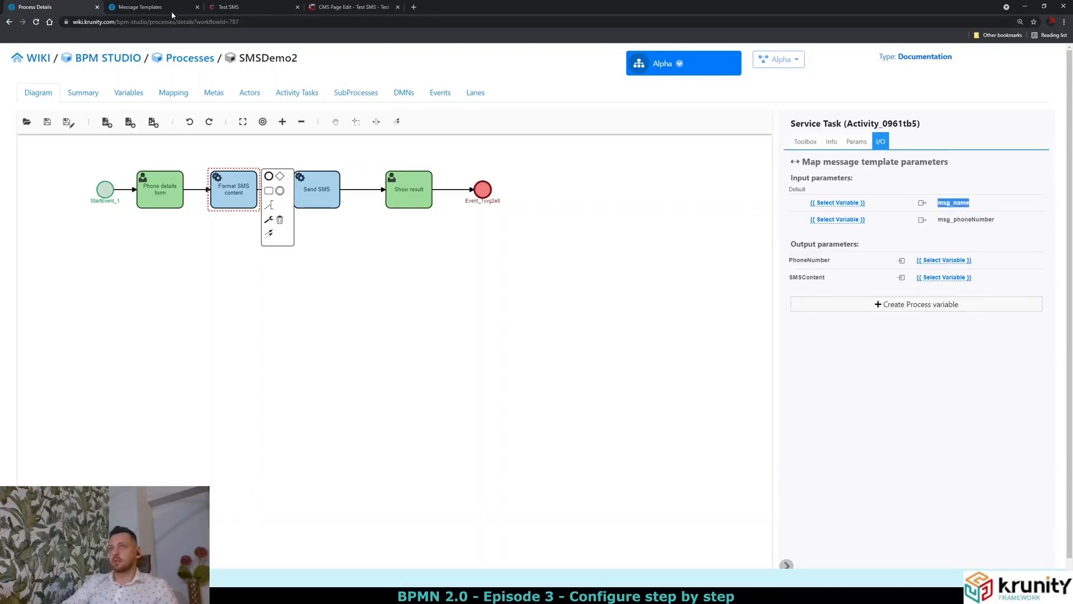
click(172, 11)
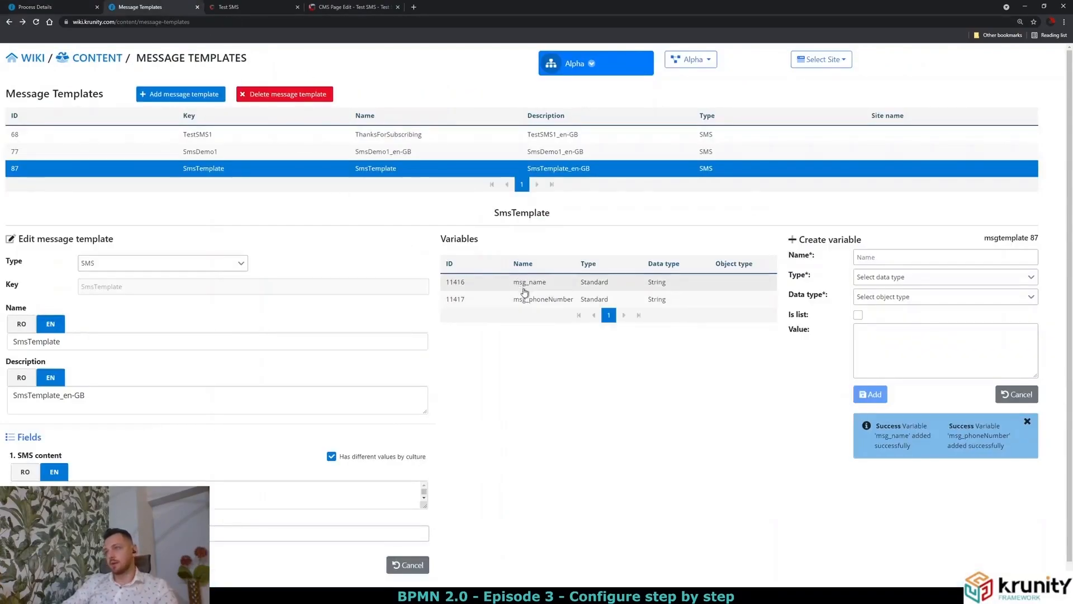
click(82, 11)
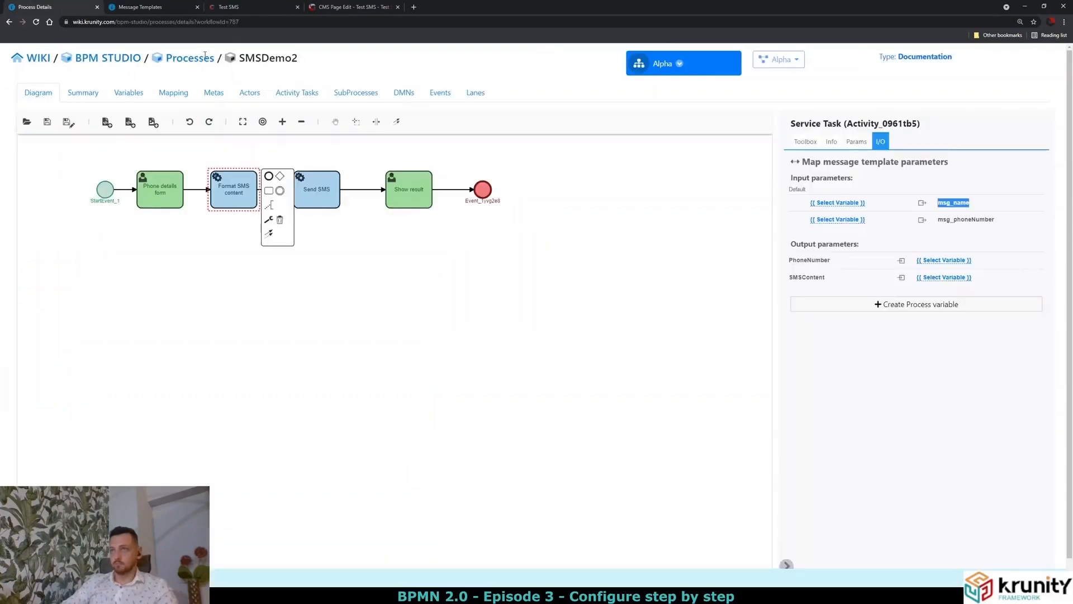
click(848, 203)
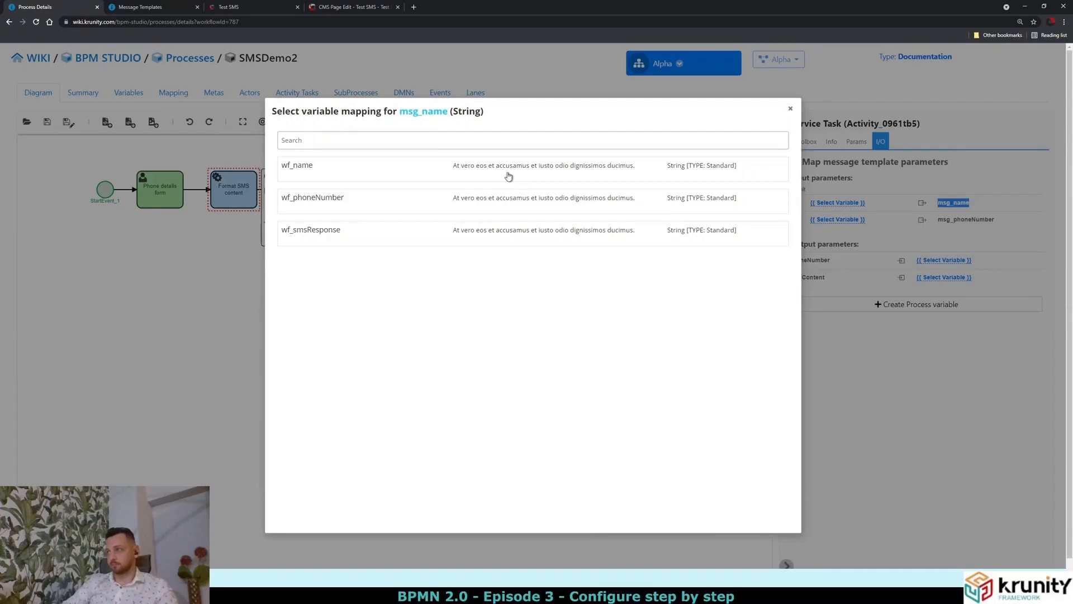
click(435, 180)
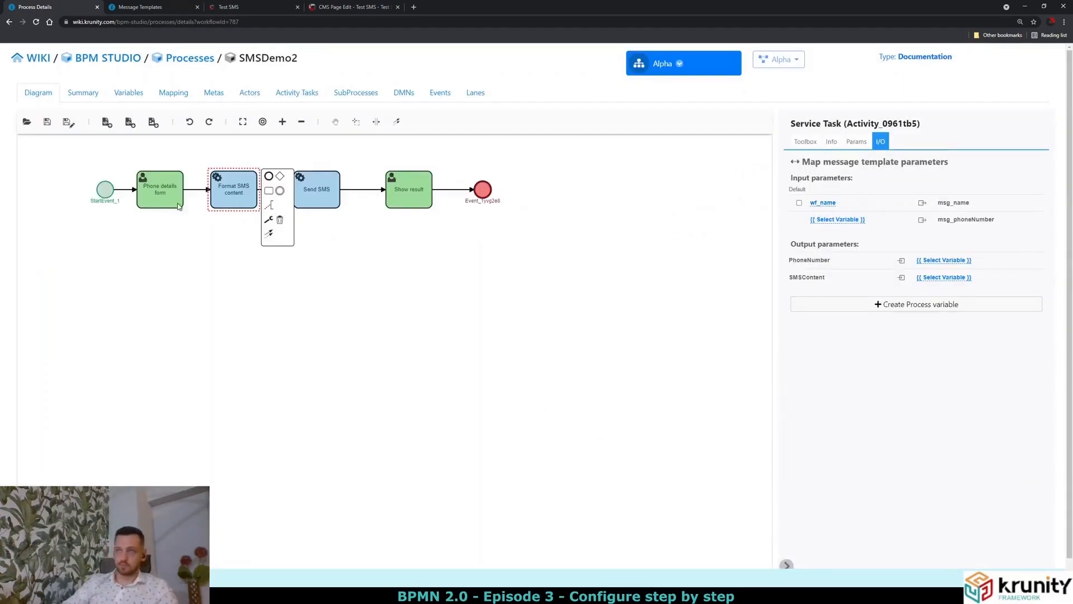
Map msg_phoneNumber to wf_phoneNumber and review the PhoneNumber and SMSContent outputs.
click(157, 197)
click(241, 203)
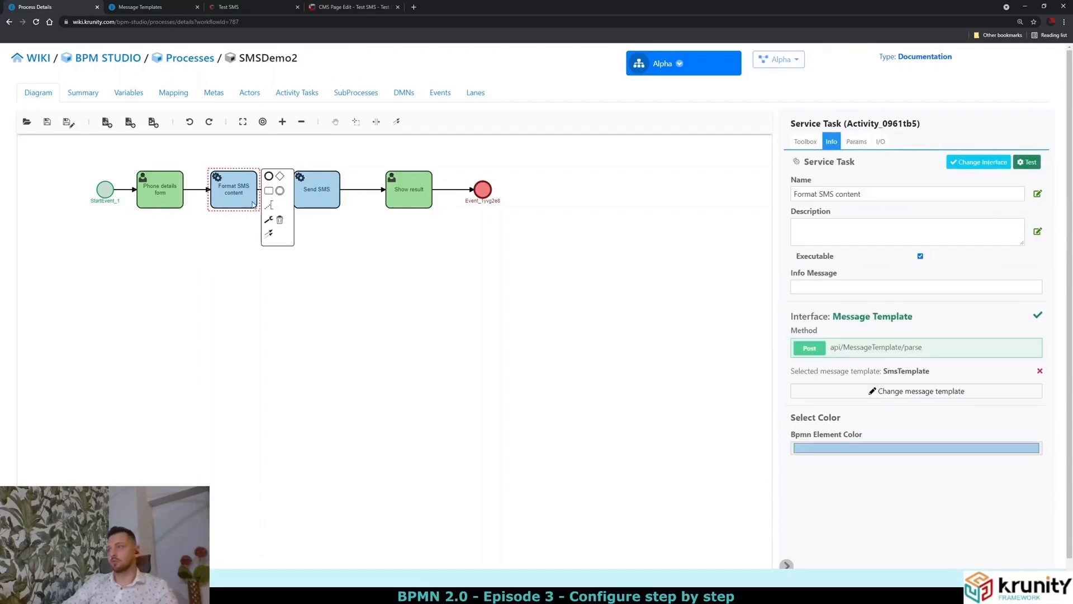
click(881, 142)
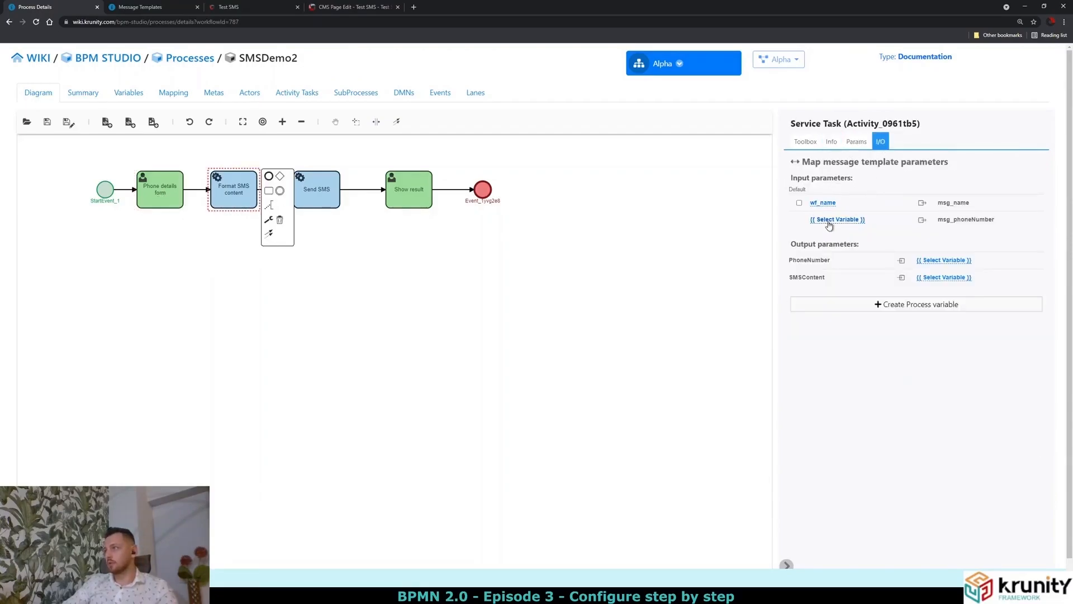
click(848, 221)
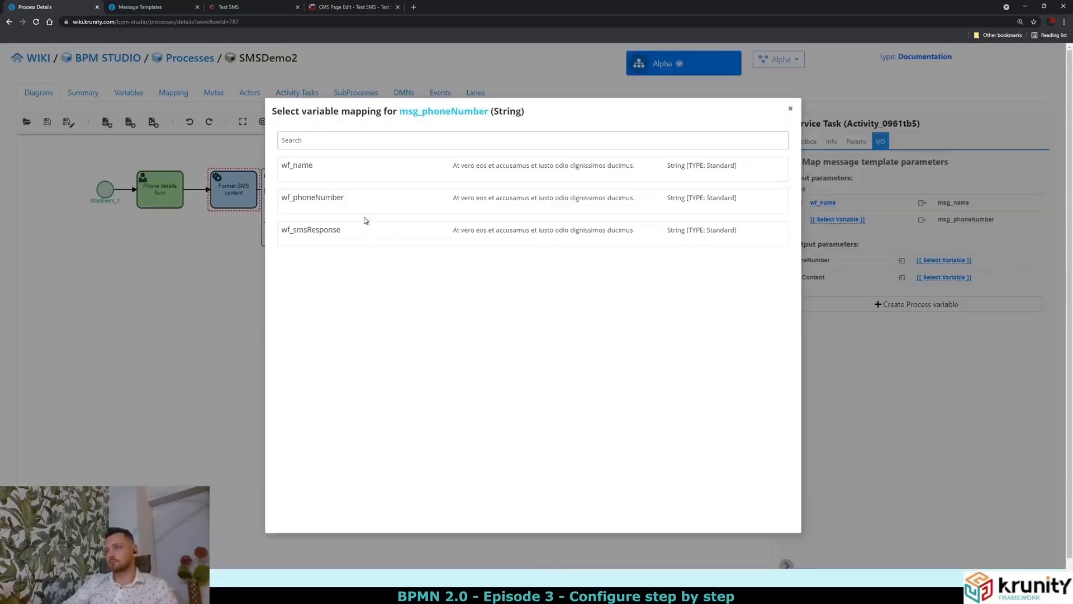
click(355, 204)
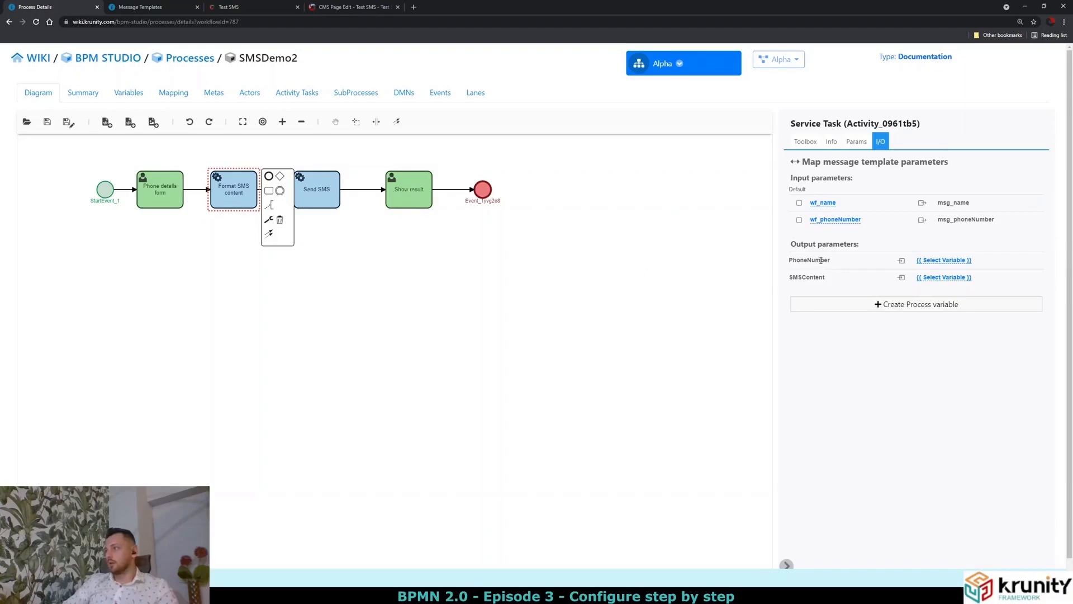
double_click(811, 280)
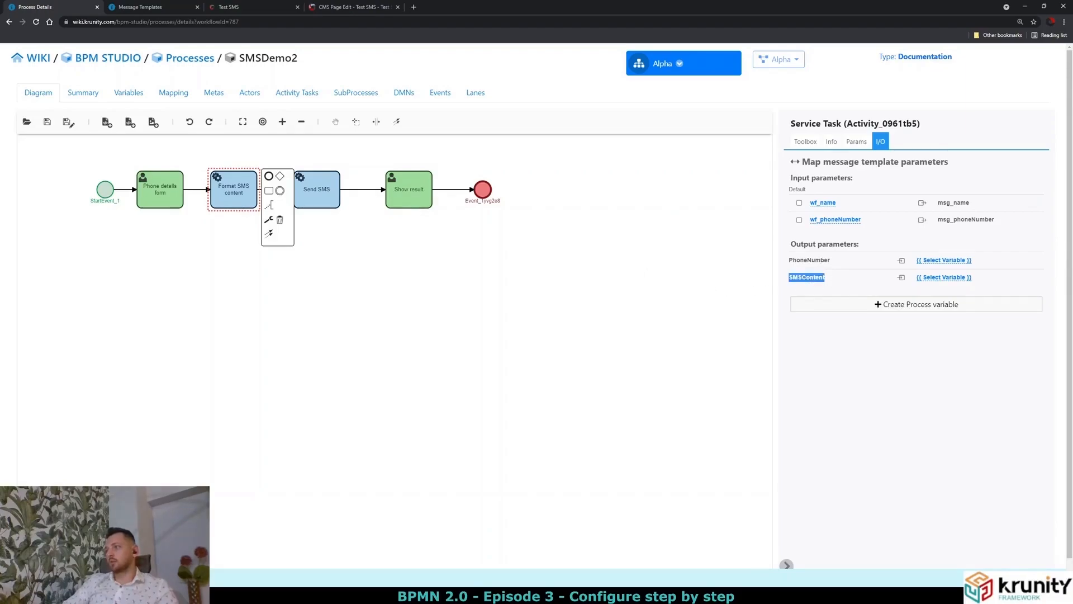
click(827, 278)
double_click(821, 261)
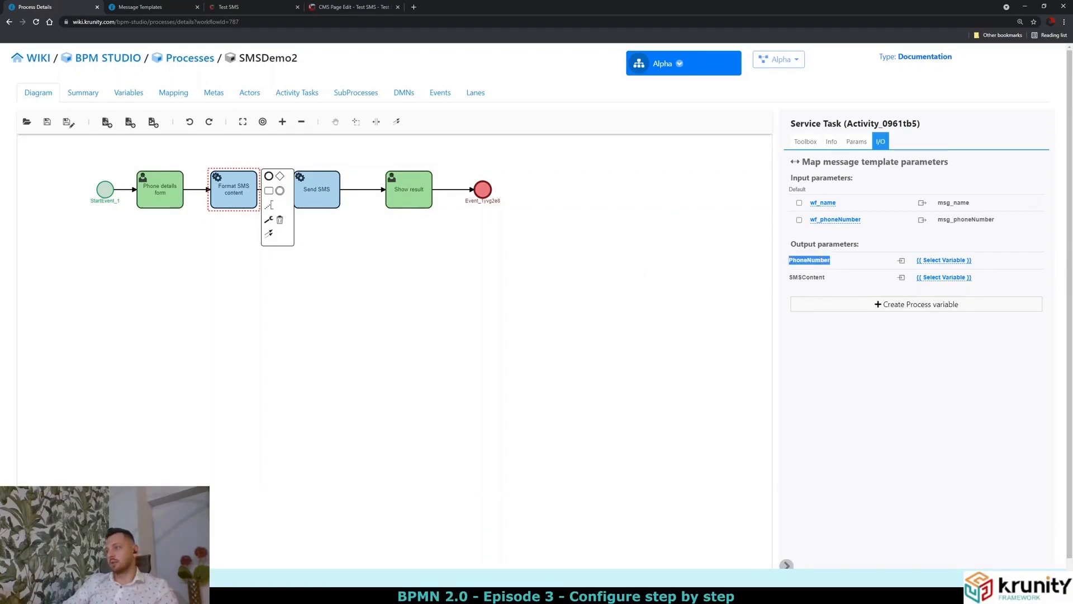
double_click(814, 276)
click(818, 270)
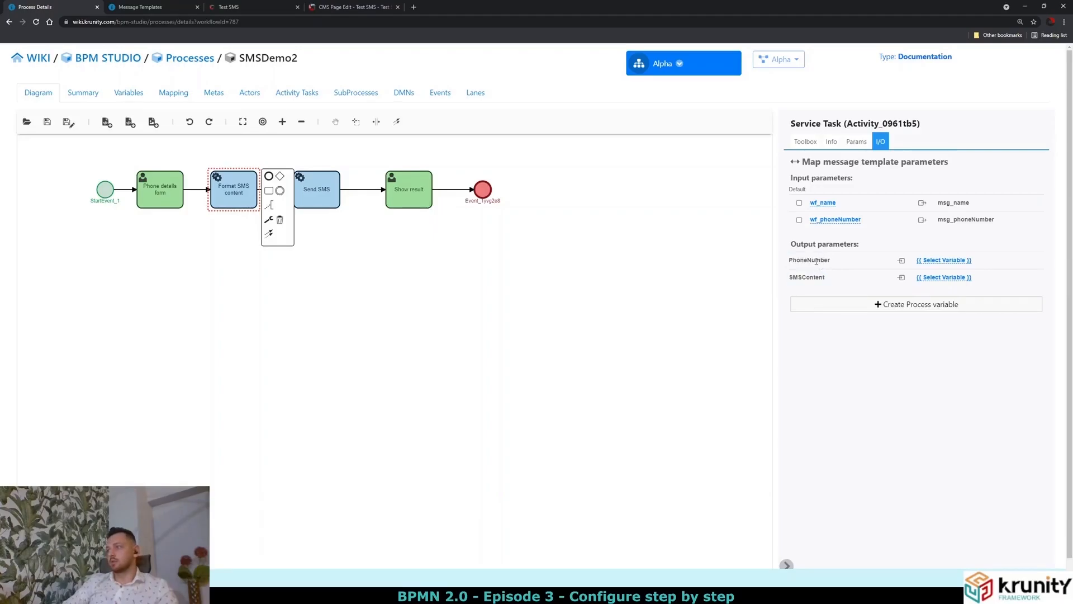
Check the SMS template's fields, then map the PhoneNumber output to wf_phoneNumber.
click(128, 9)
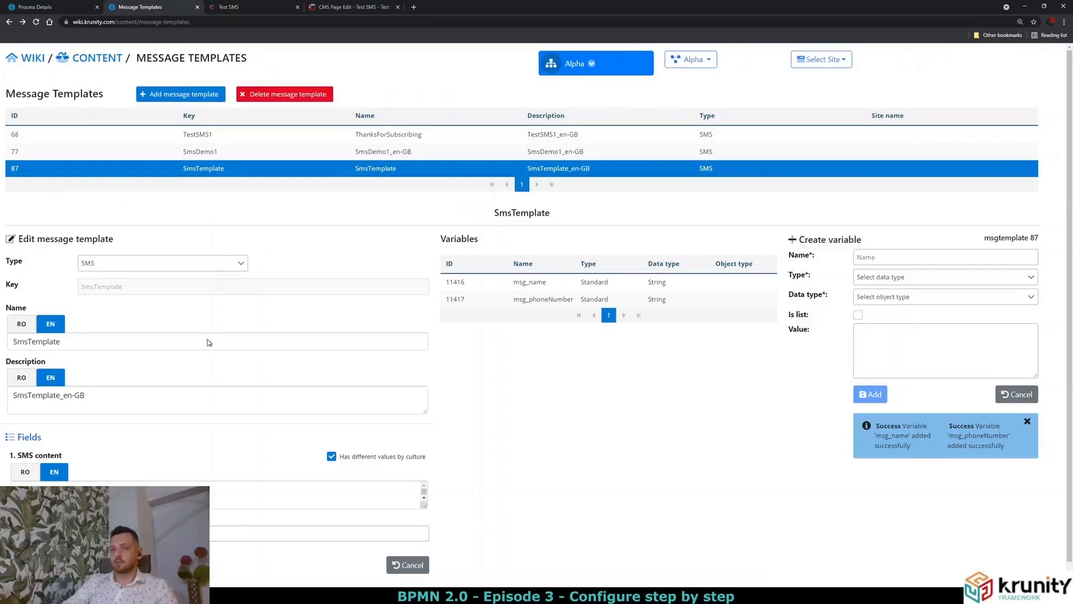
scroll(218, 443, down, 1)
drag(66, 435, 13, 429)
click(38, 436)
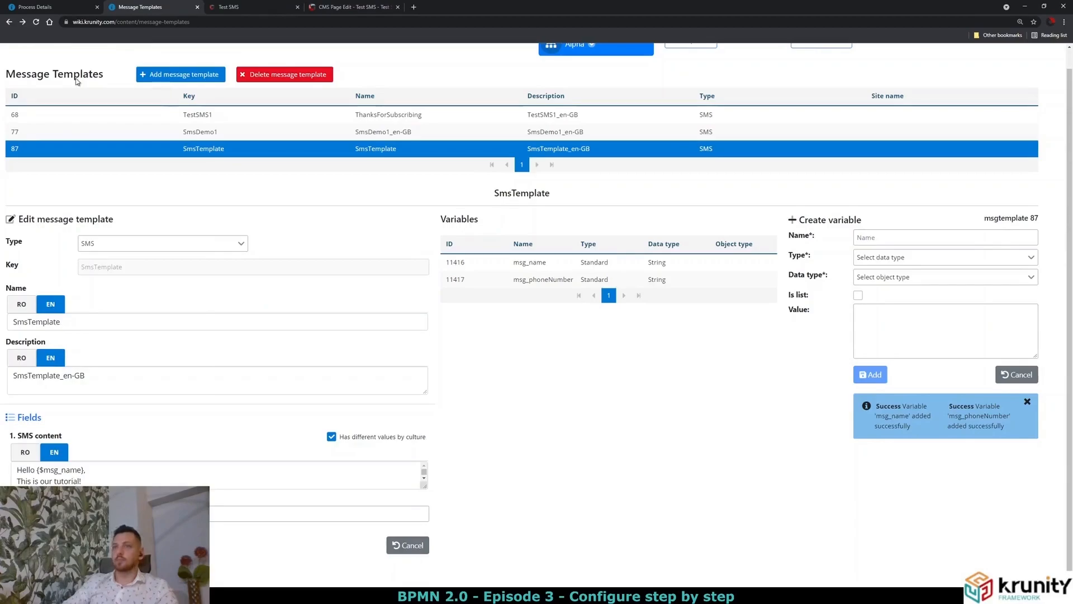
click(51, 7)
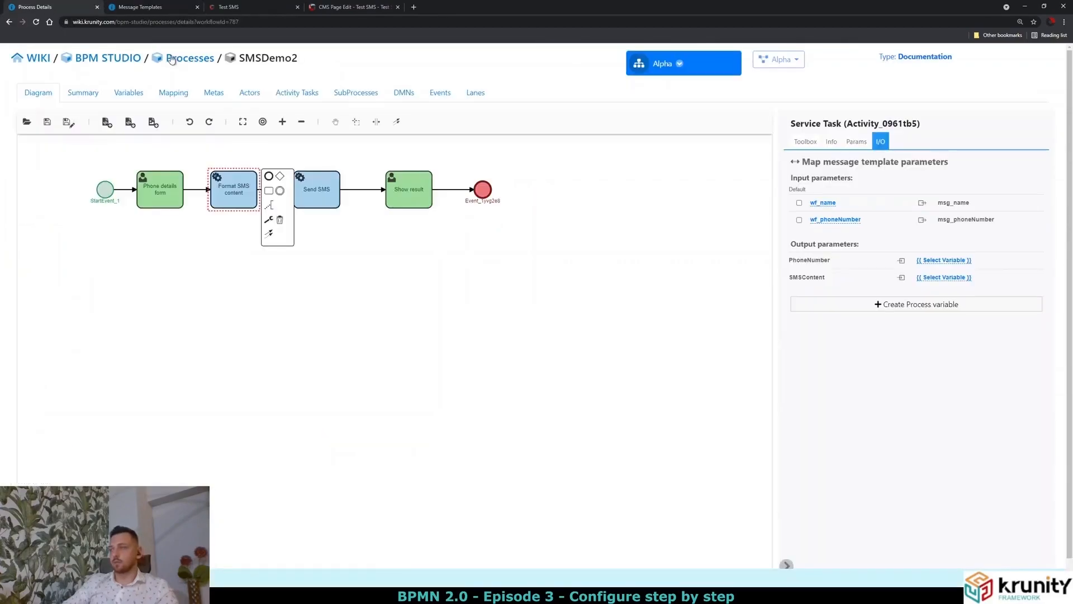
click(932, 261)
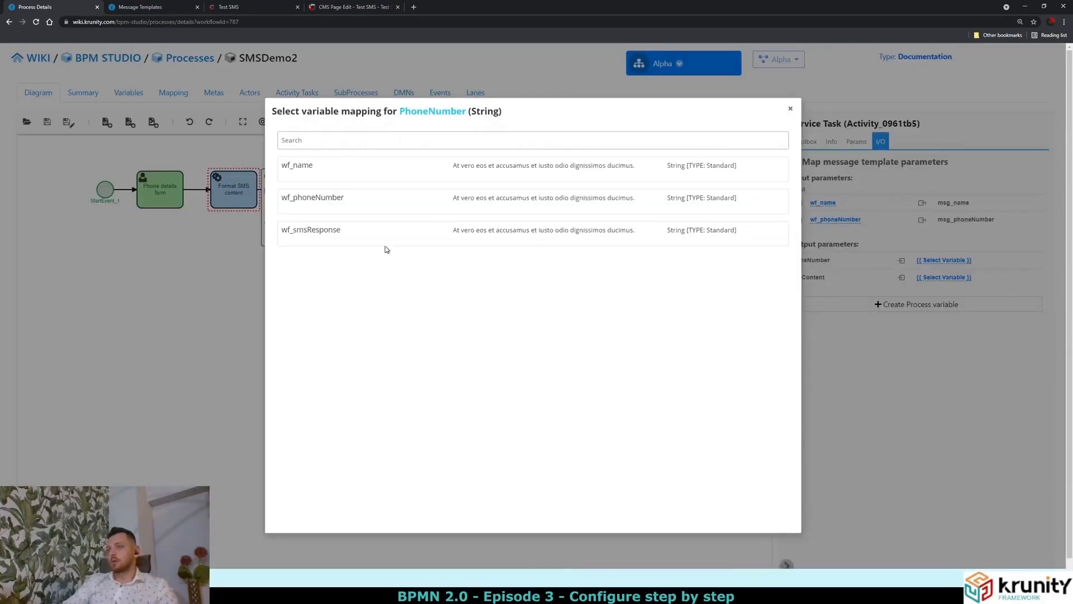
click(330, 203)
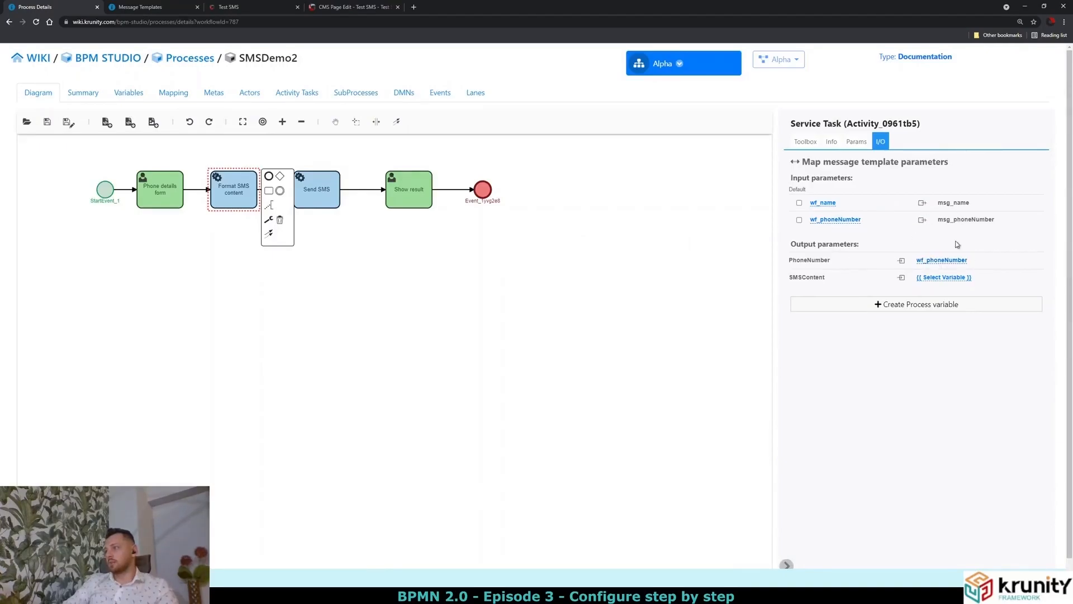
Leave SMSContent unmapped for now and recheck the SMS message template.
click(952, 279)
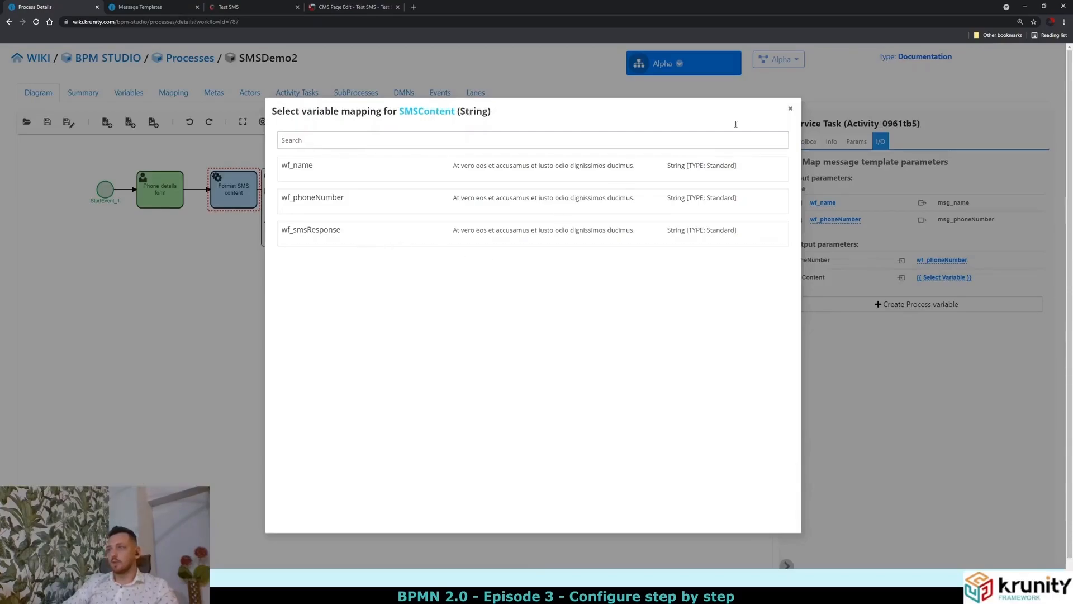
click(790, 109)
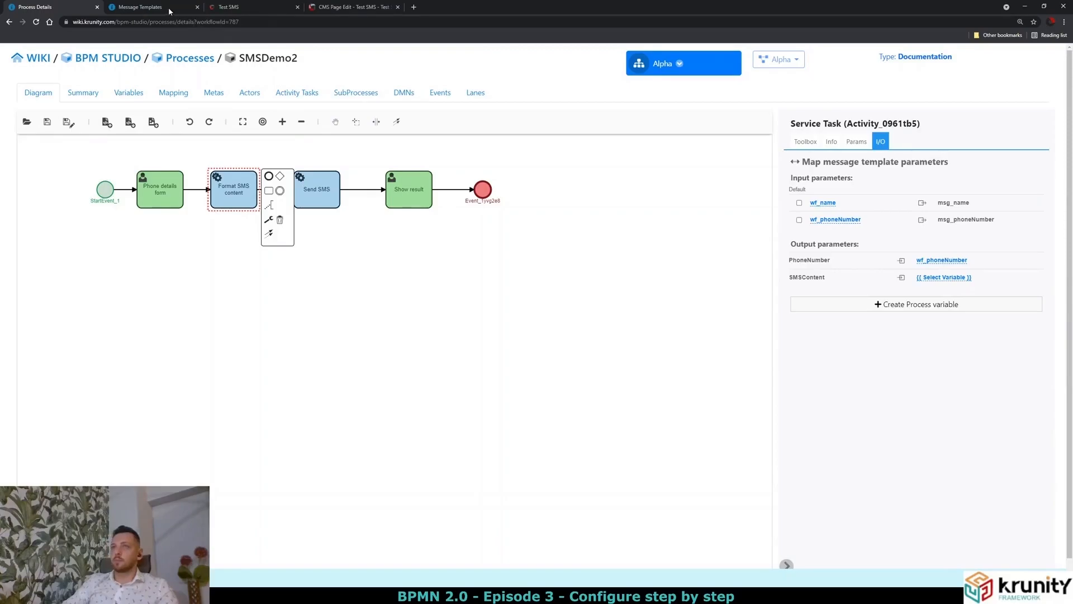
click(151, 7)
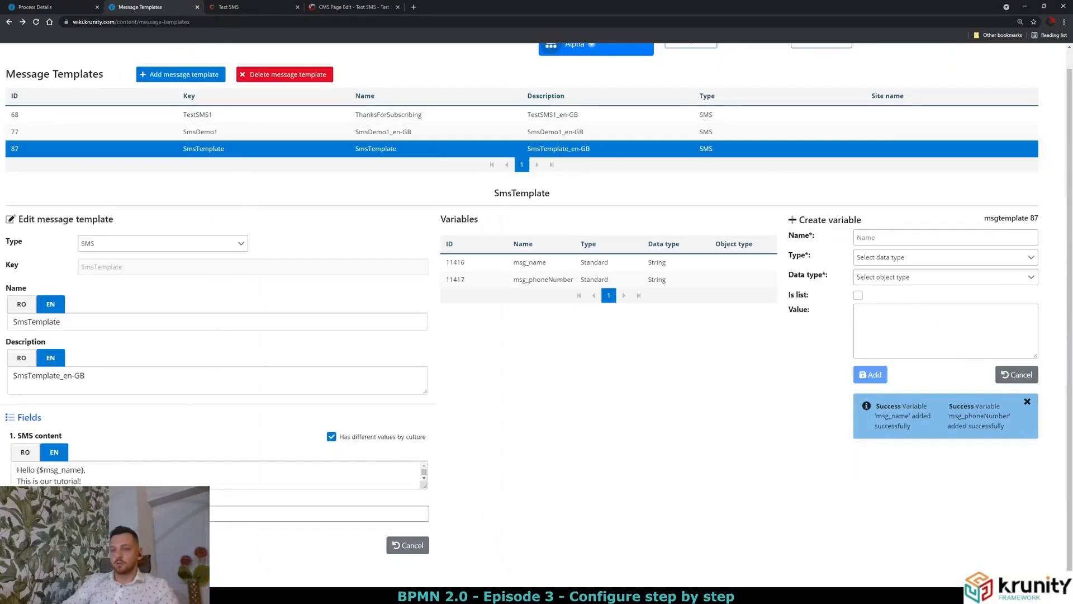
click(55, 10)
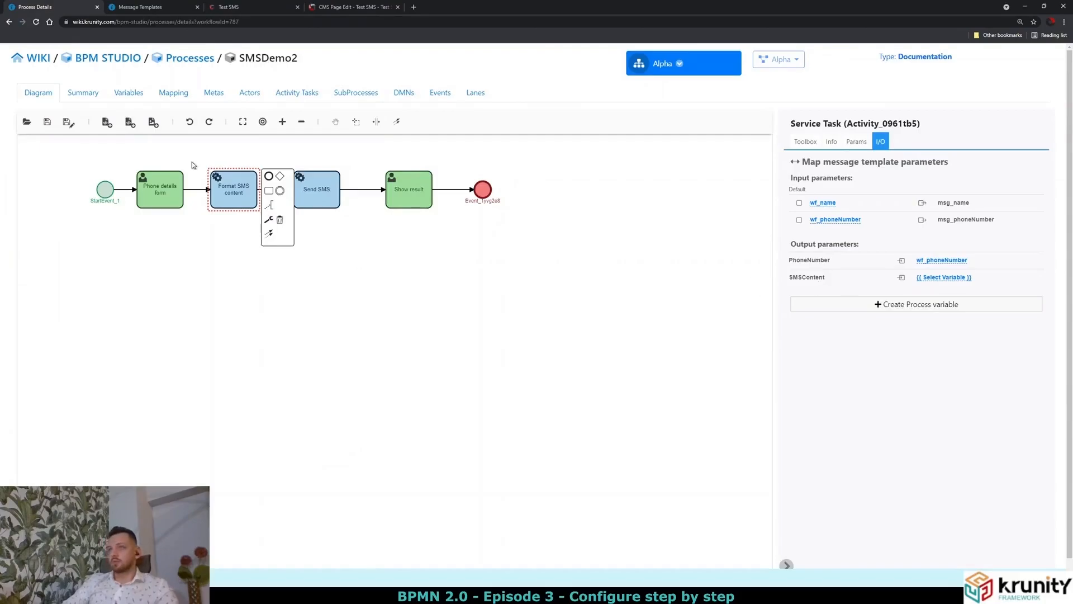
Create a new process variable named wf_smsContent.
click(125, 95)
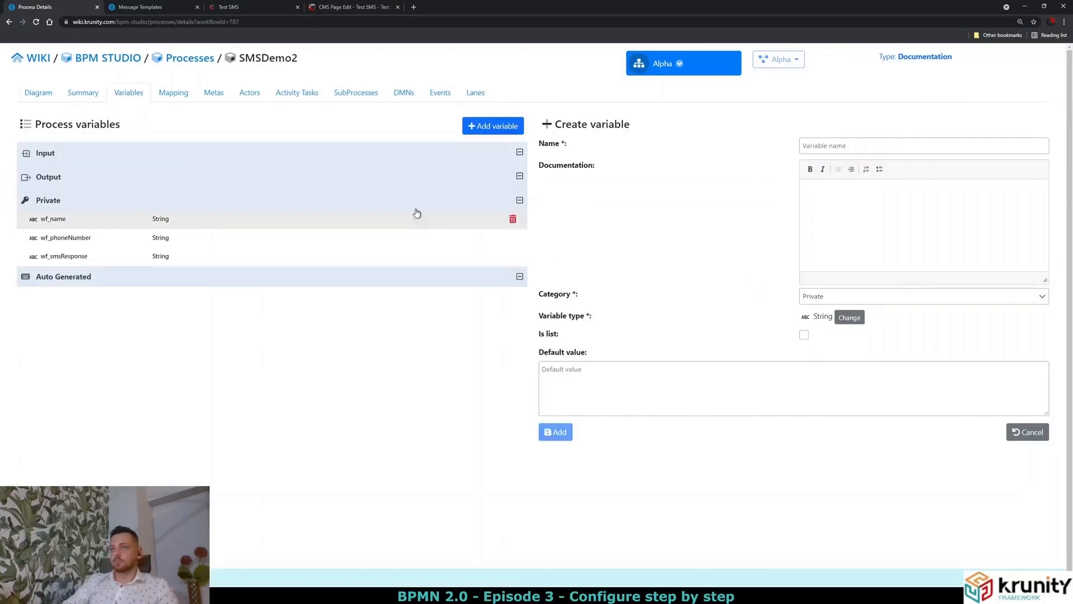
click(817, 143)
text(wf_)
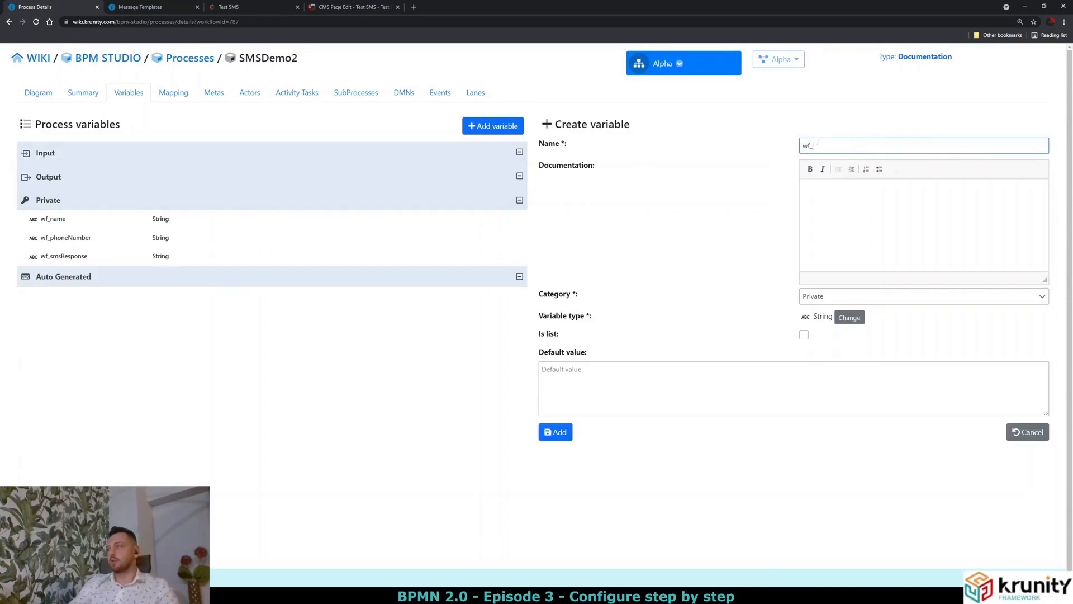
text(smsContent)
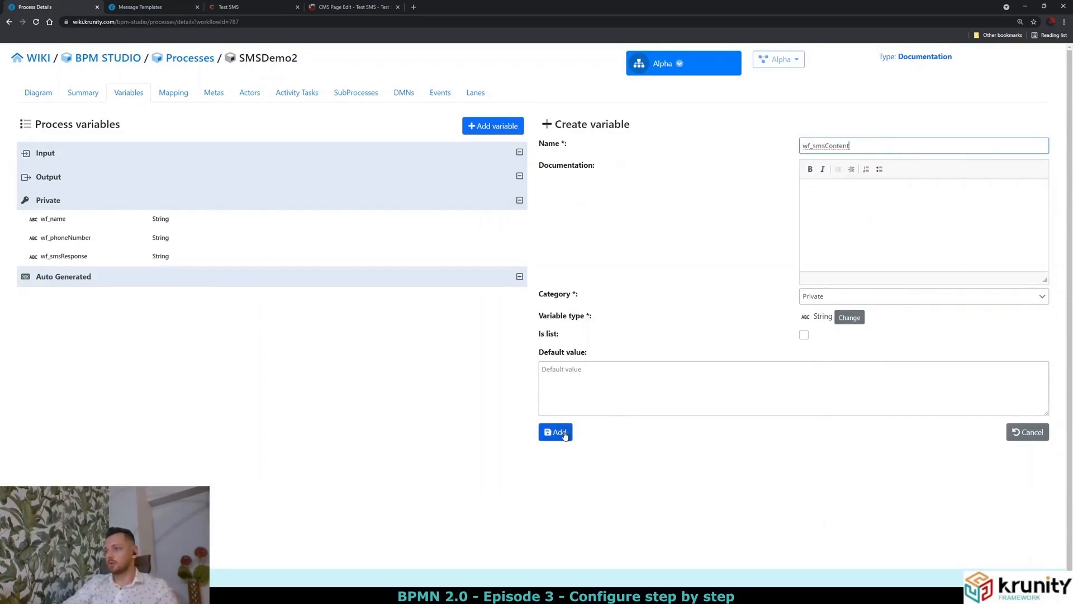
click(563, 432)
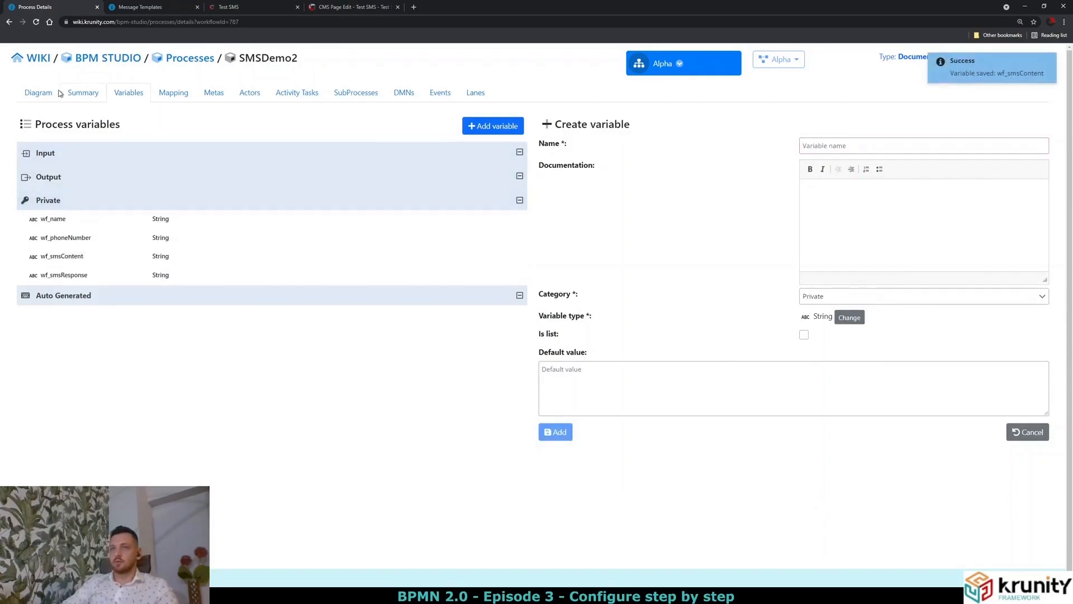
Map the Format SMS content task's SMSContent output to wf_smsContent.
click(43, 93)
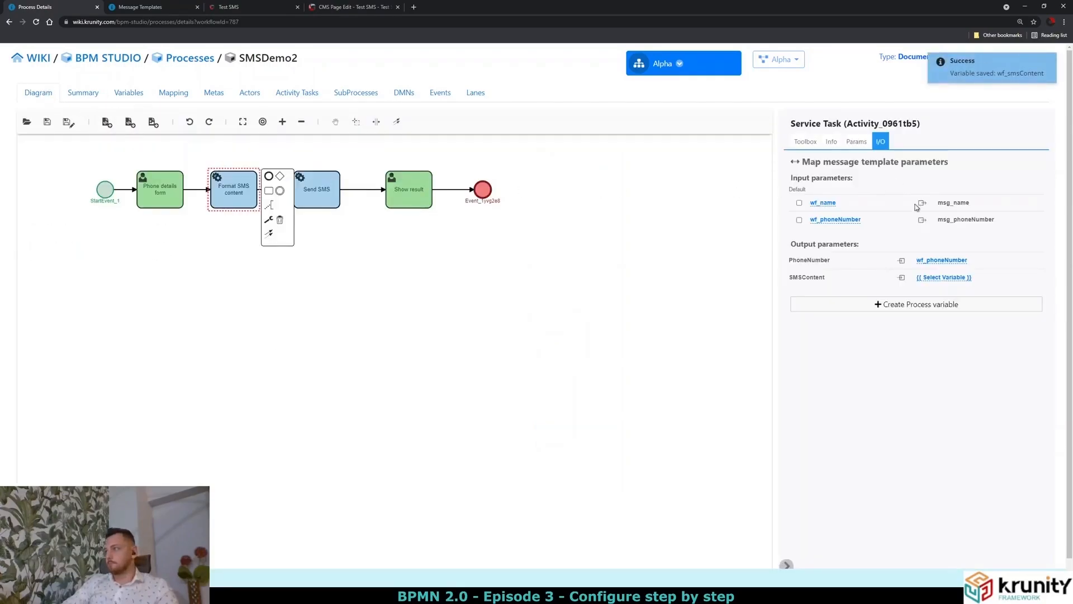
click(943, 278)
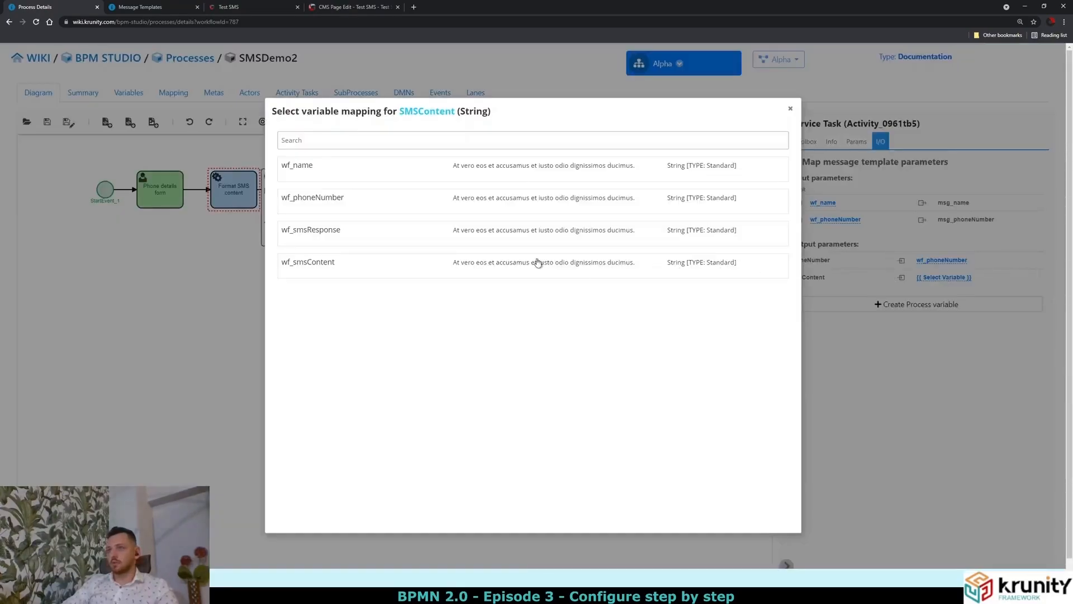
click(368, 277)
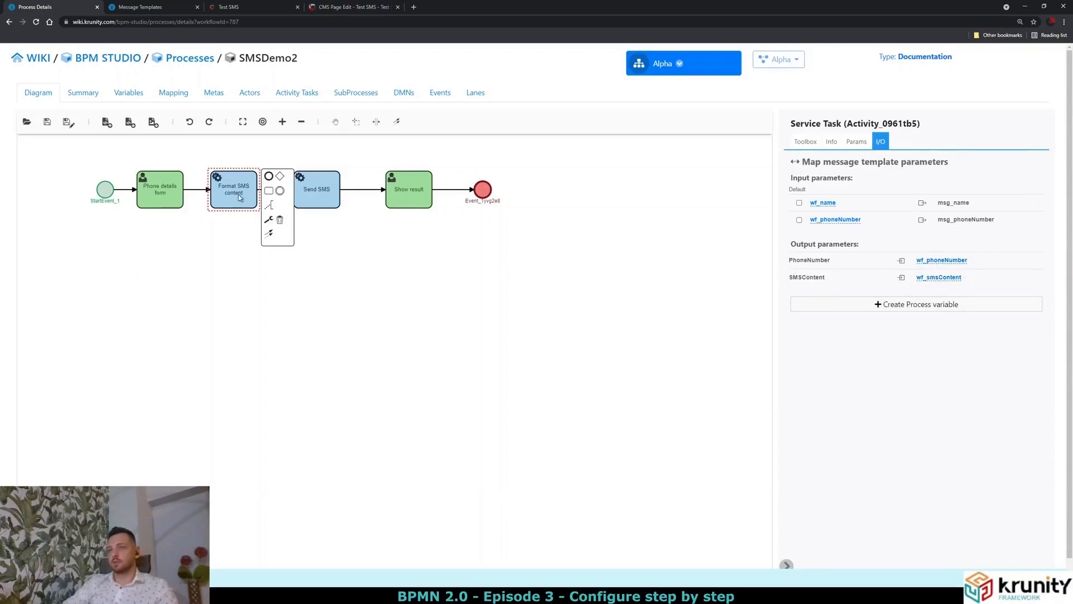
click(312, 202)
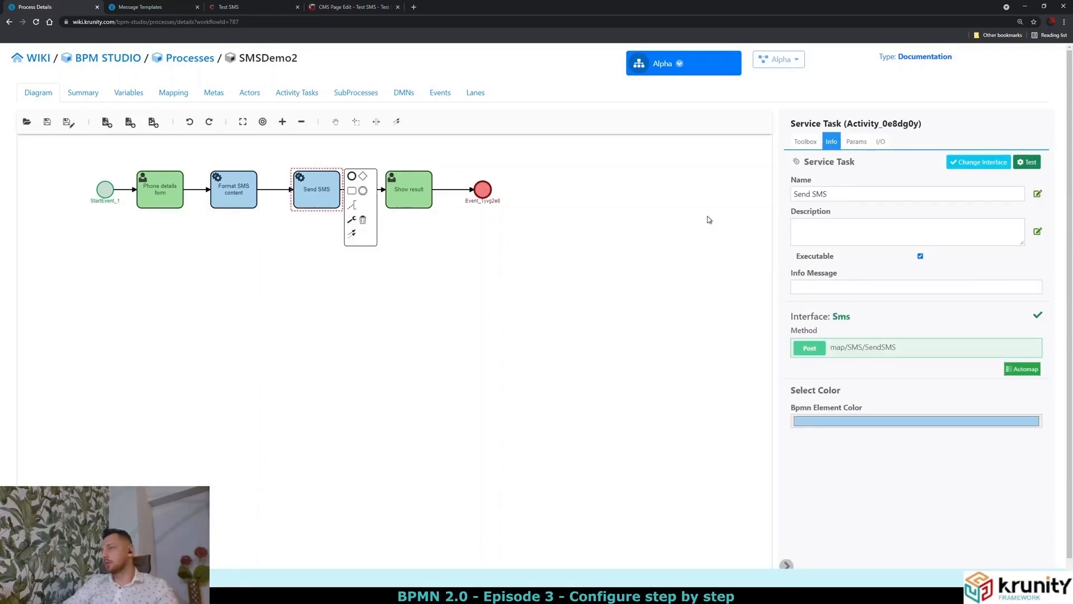
Map Send SMS's PhoneNumber input to wf_phoneNumber and Message to wf_smsContent.
click(880, 142)
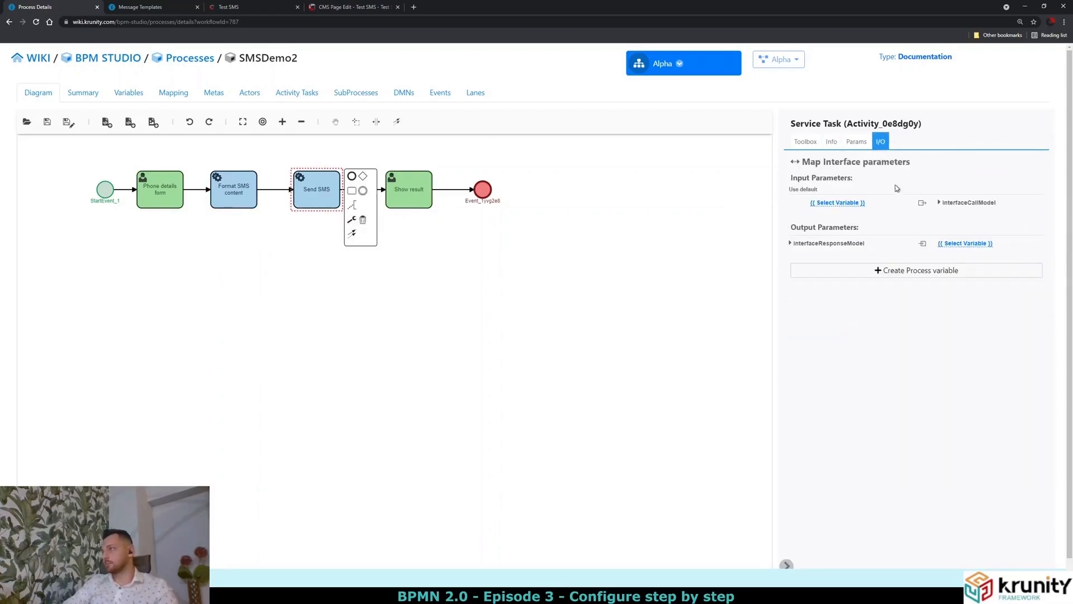
click(953, 206)
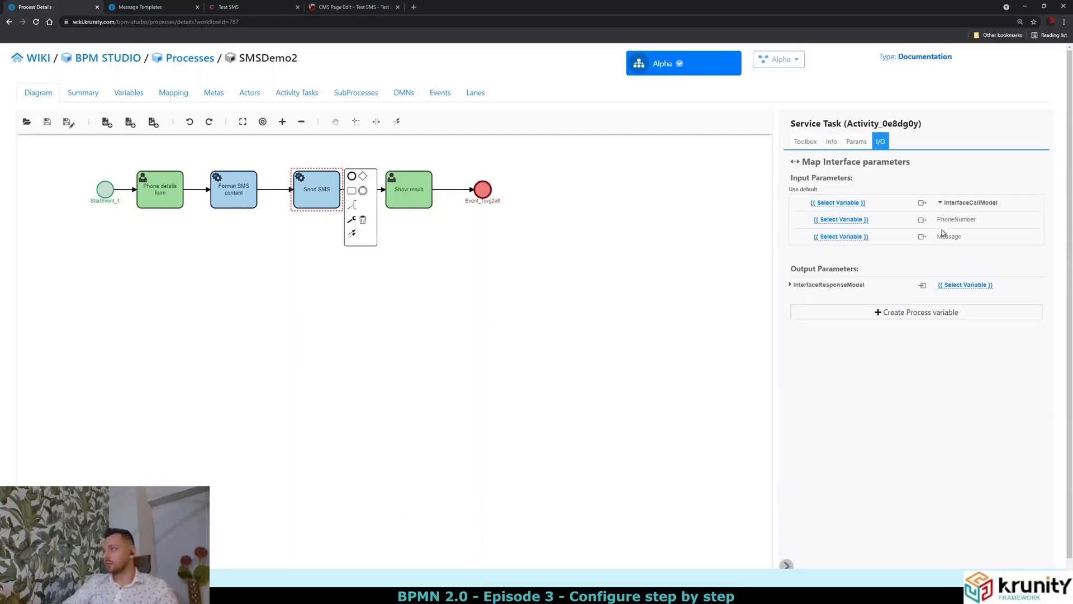
click(857, 223)
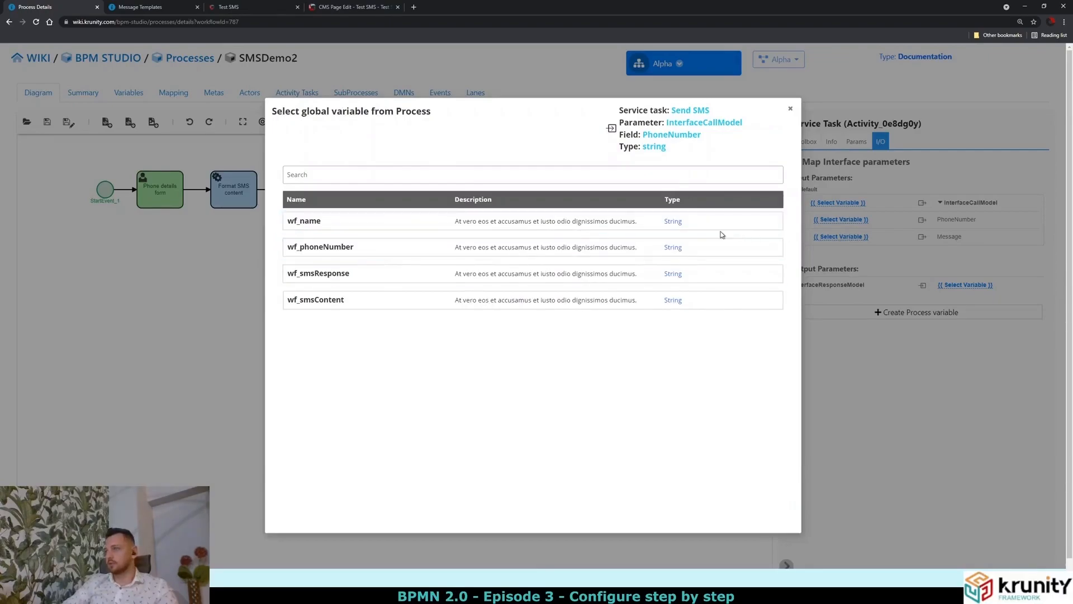
click(647, 247)
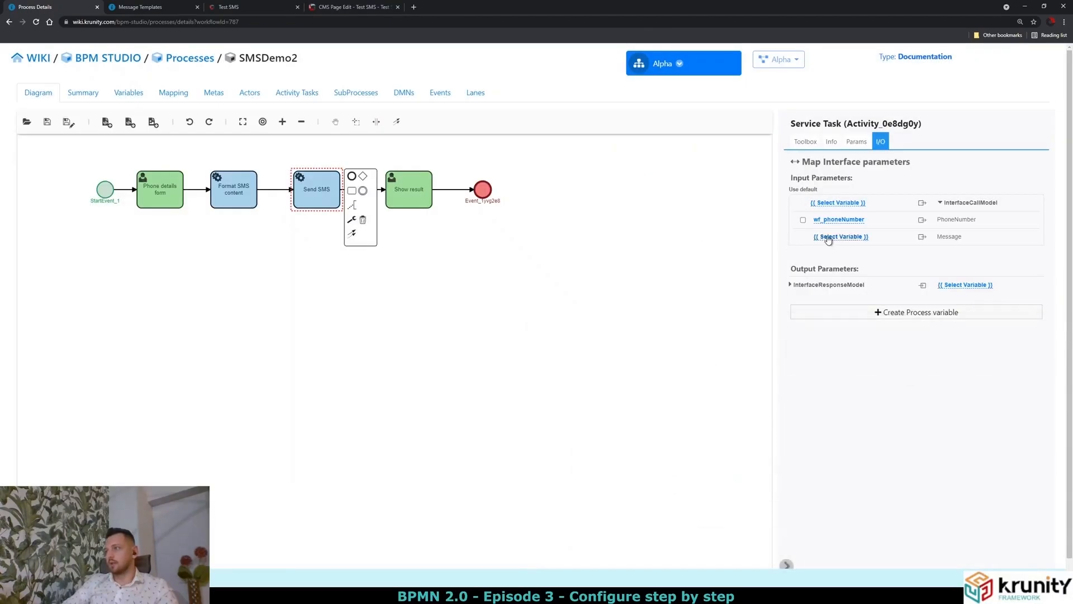
click(821, 237)
click(351, 306)
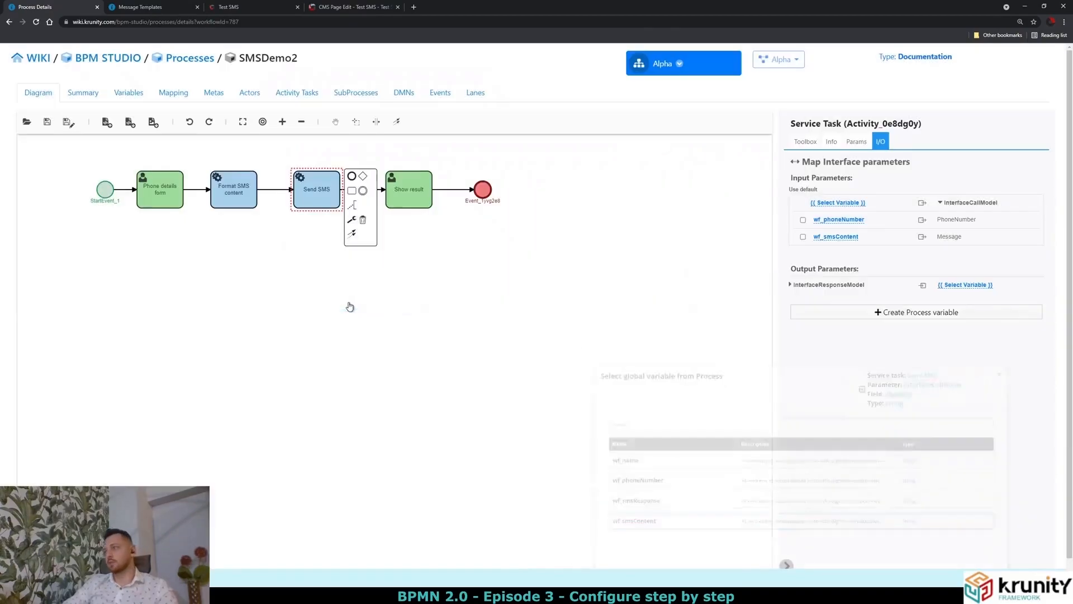
Save the SMSDemo2 process.
click(838, 286)
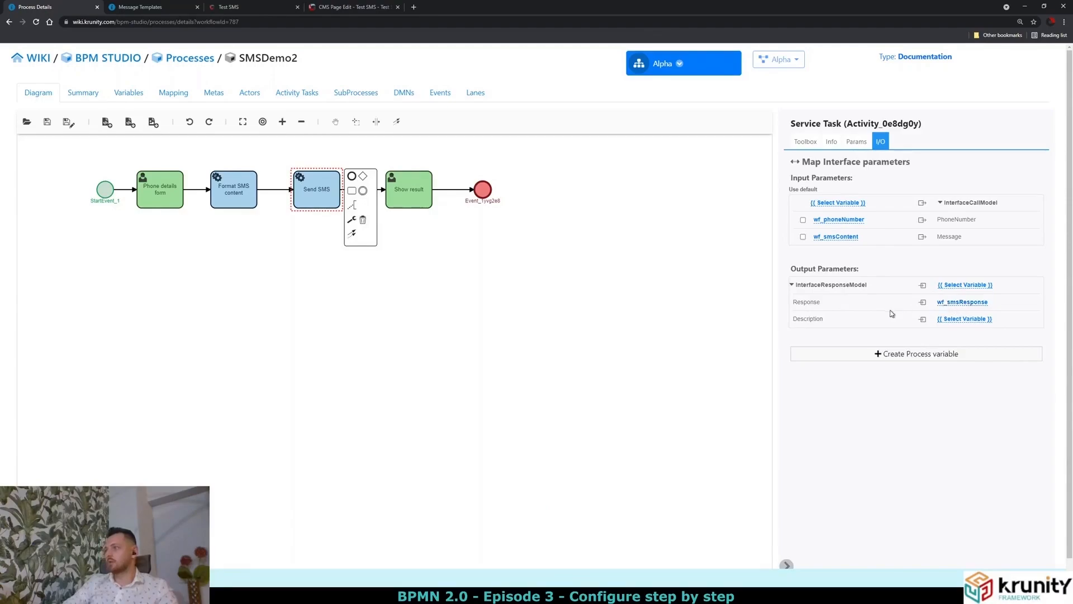
click(47, 126)
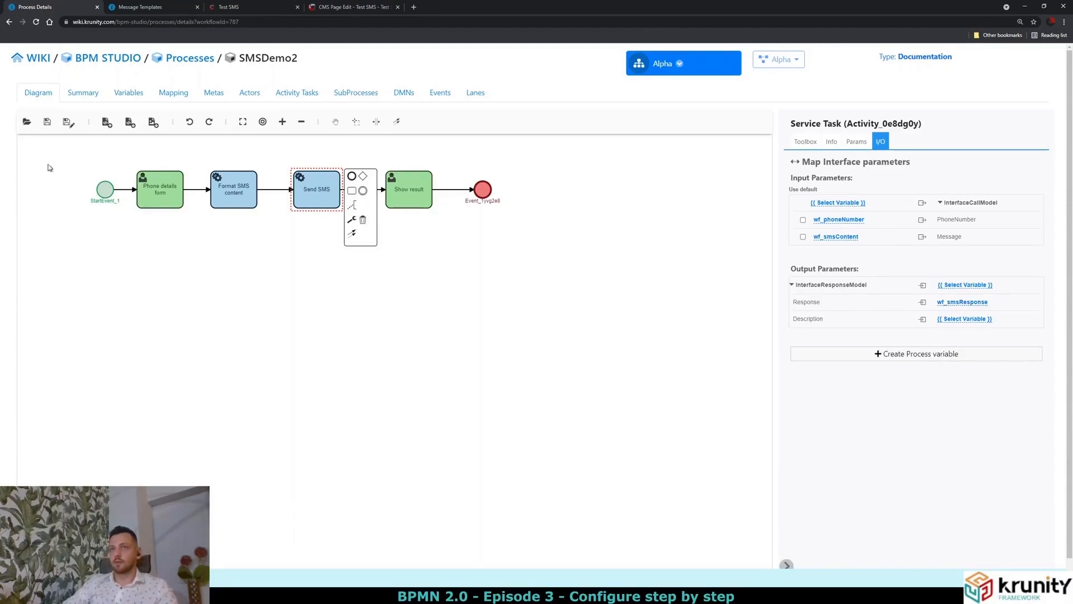
click(75, 235)
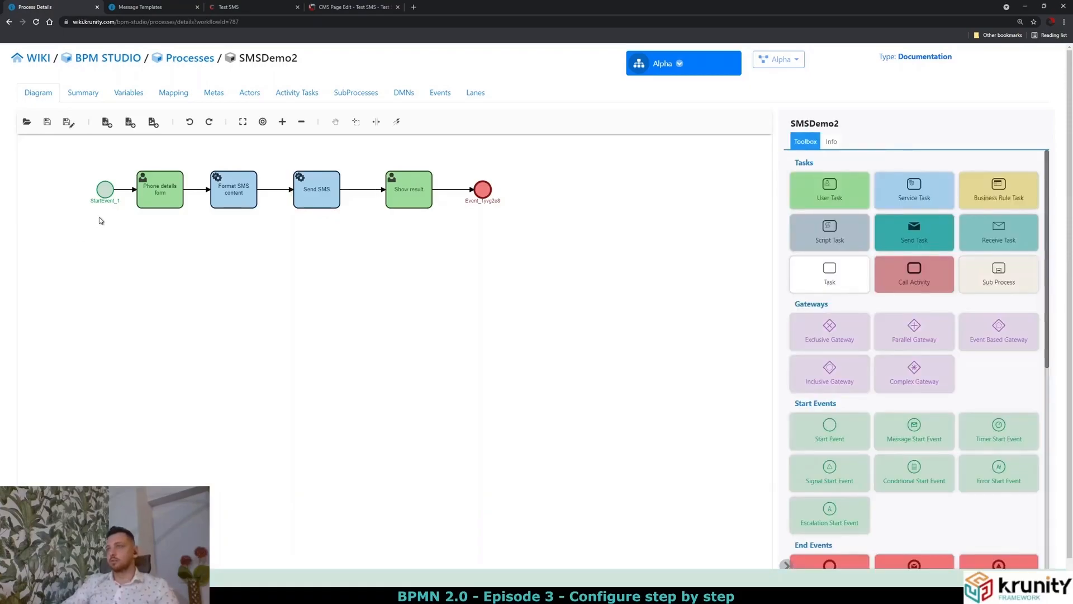
Review Phone details, Format SMS content, Send SMS and Show result, then go to the Test SMS page.
click(160, 200)
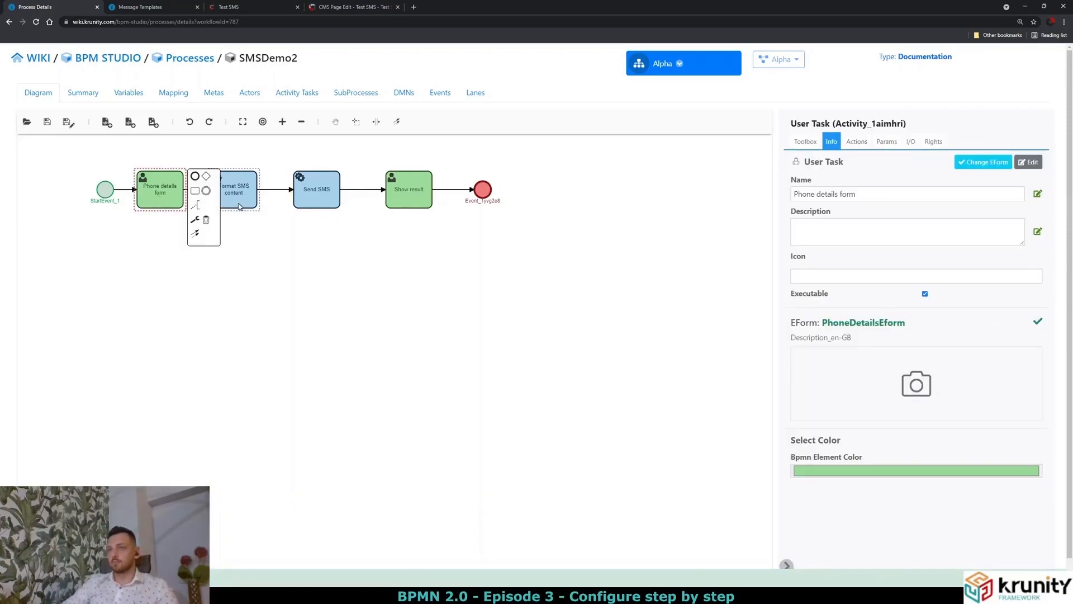
click(239, 206)
click(321, 199)
click(401, 194)
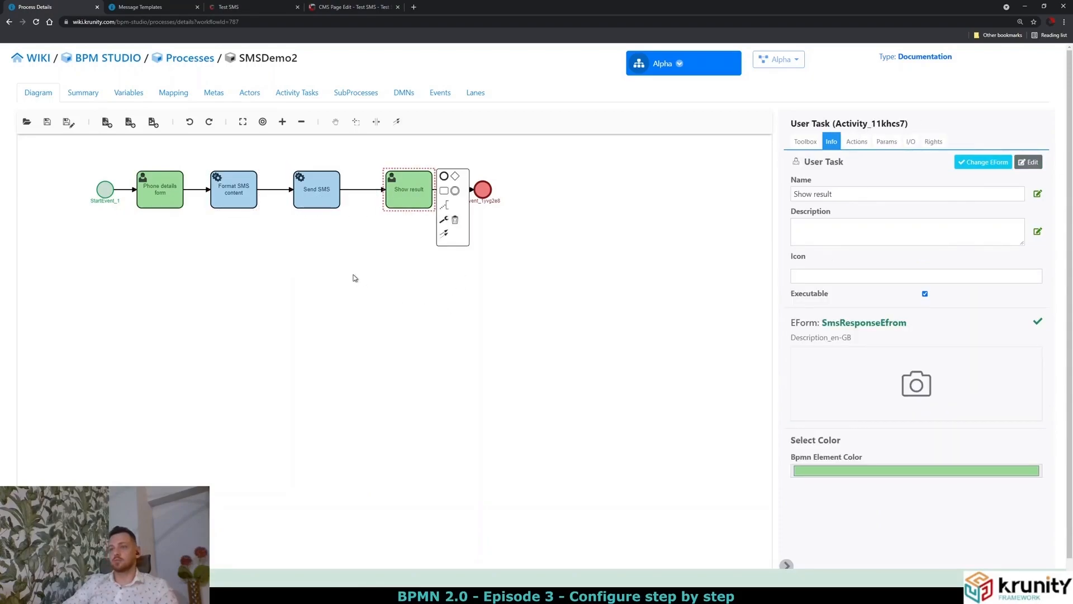
click(329, 266)
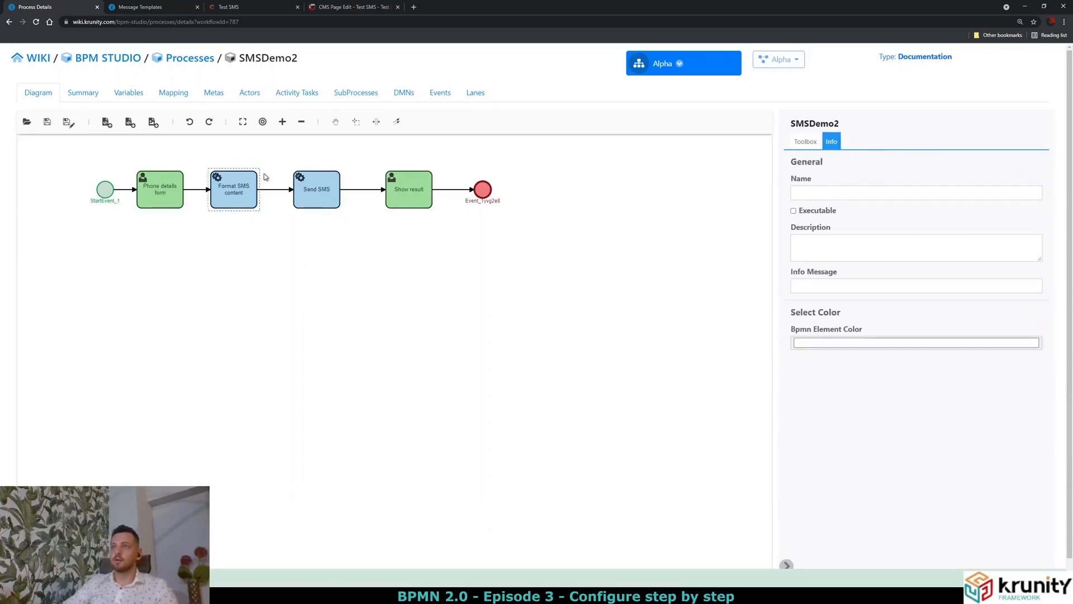
click(244, 10)
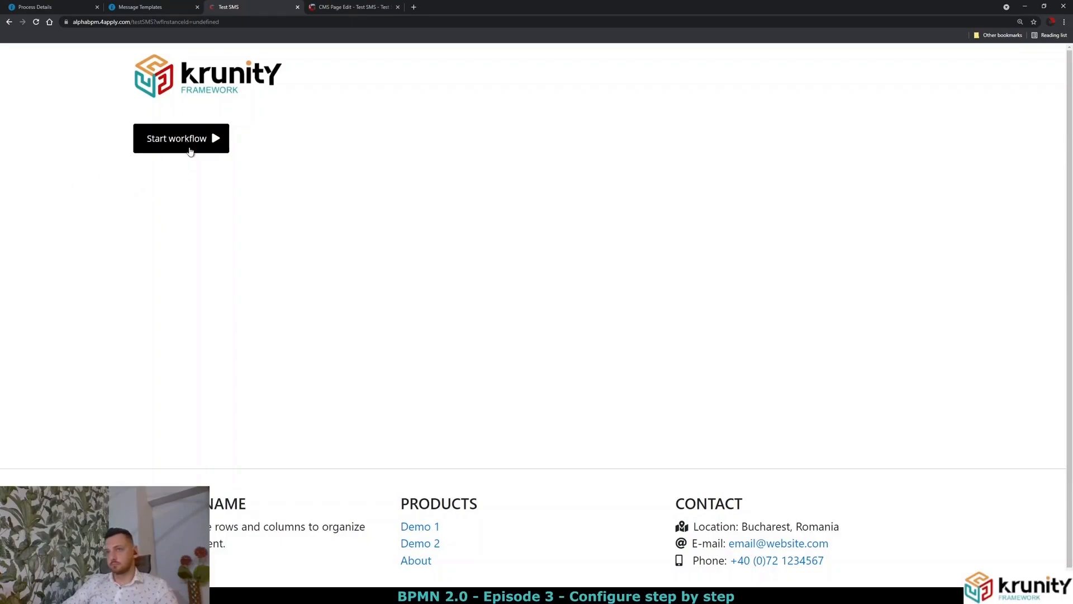
Start workflow instance 40267 and enter the contact's full name after the phone number.
click(136, 134)
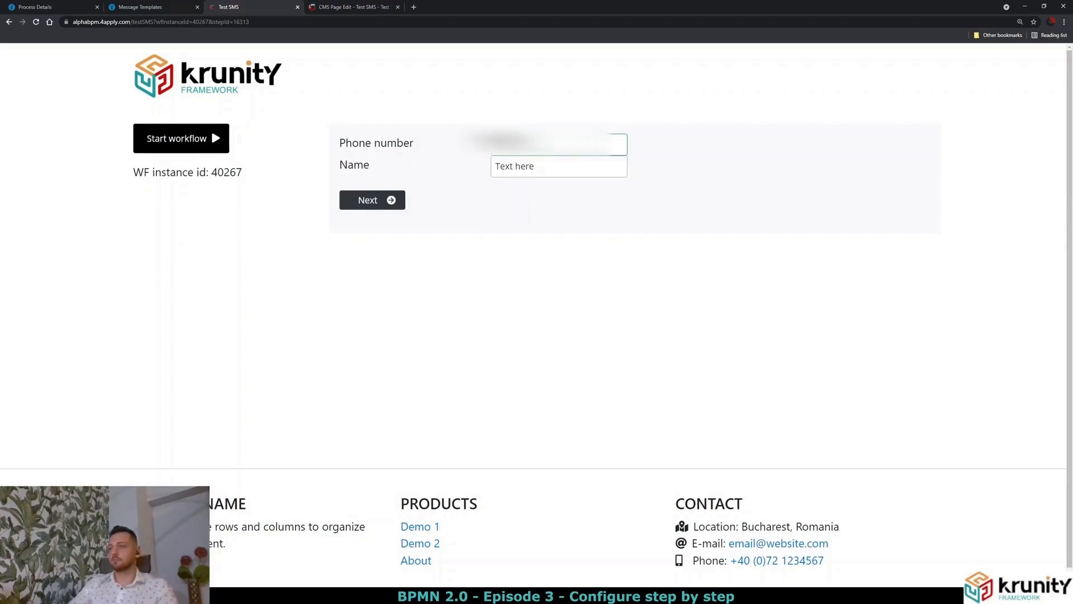
key(Tab)
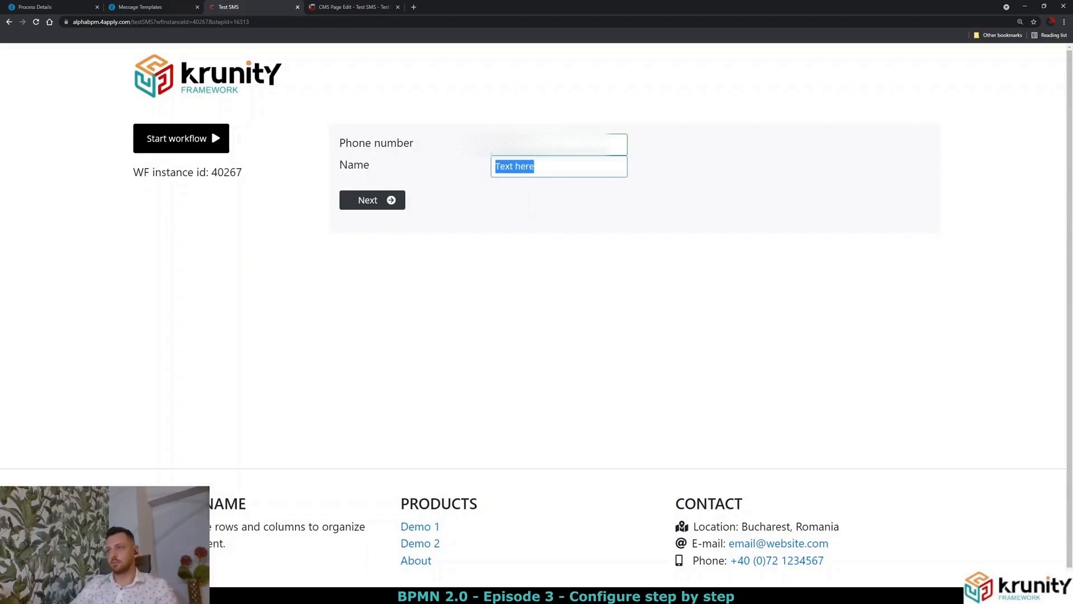
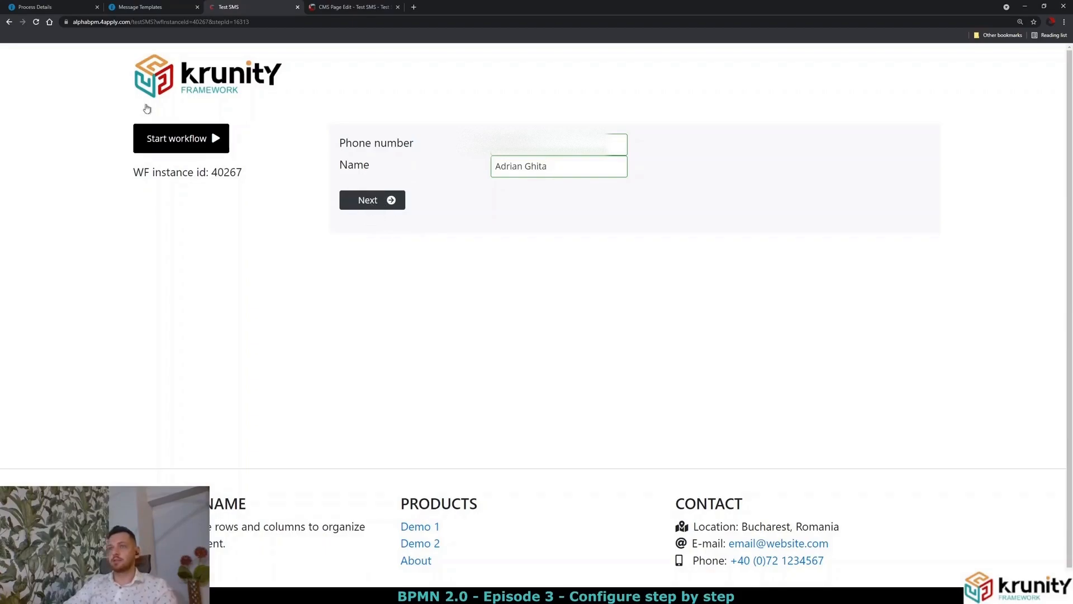
click(63, 8)
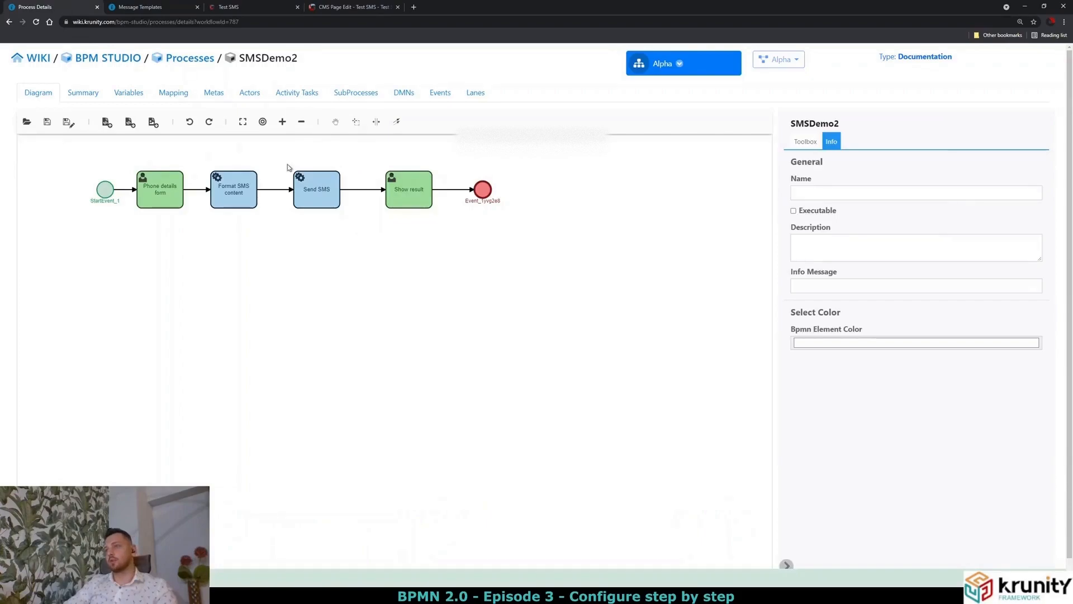
click(166, 196)
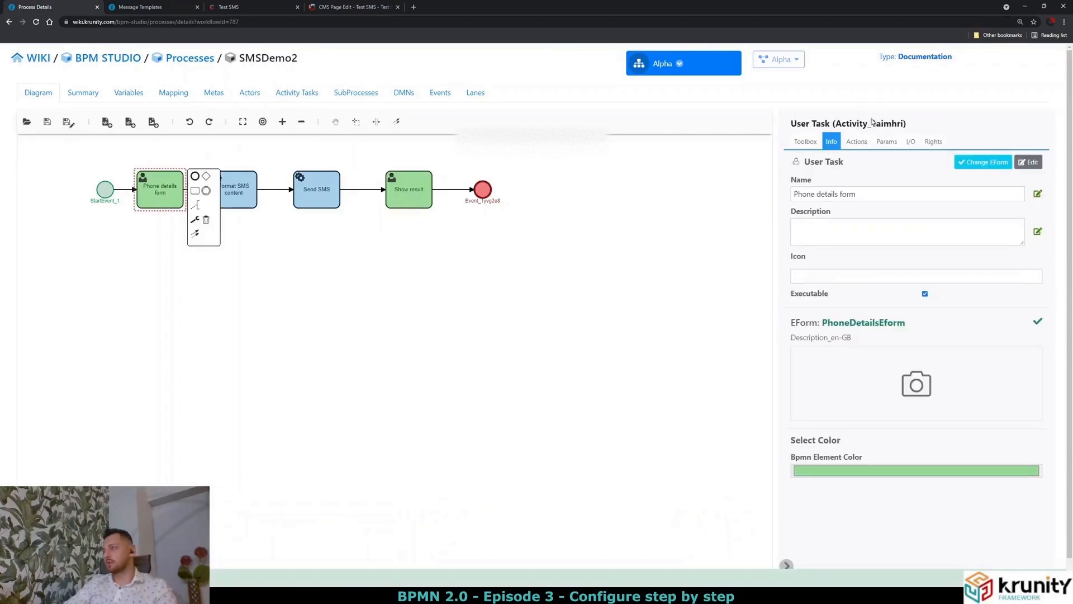
click(858, 142)
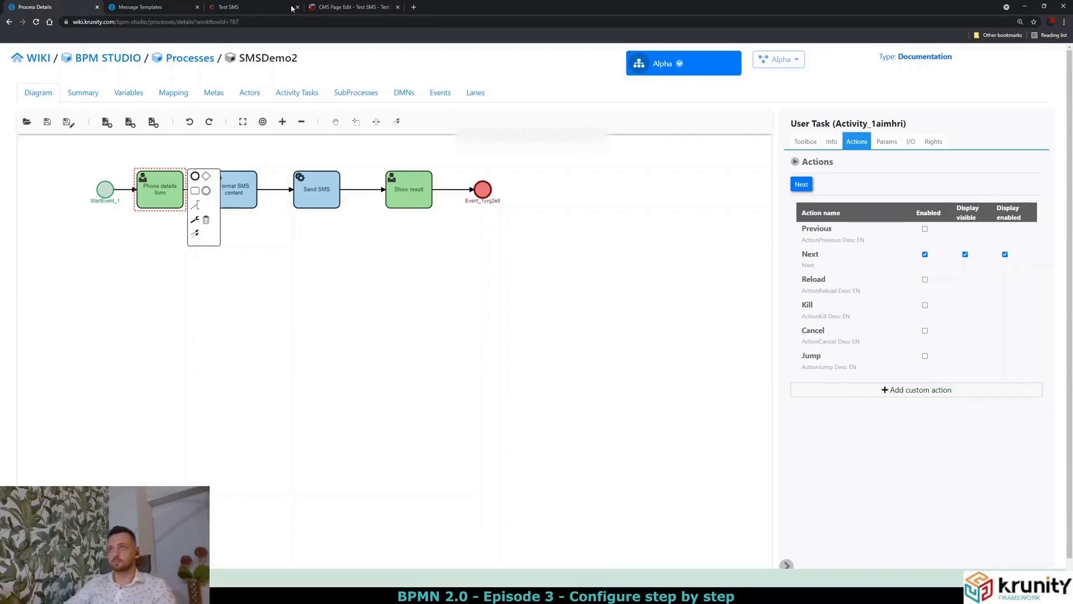
click(229, 7)
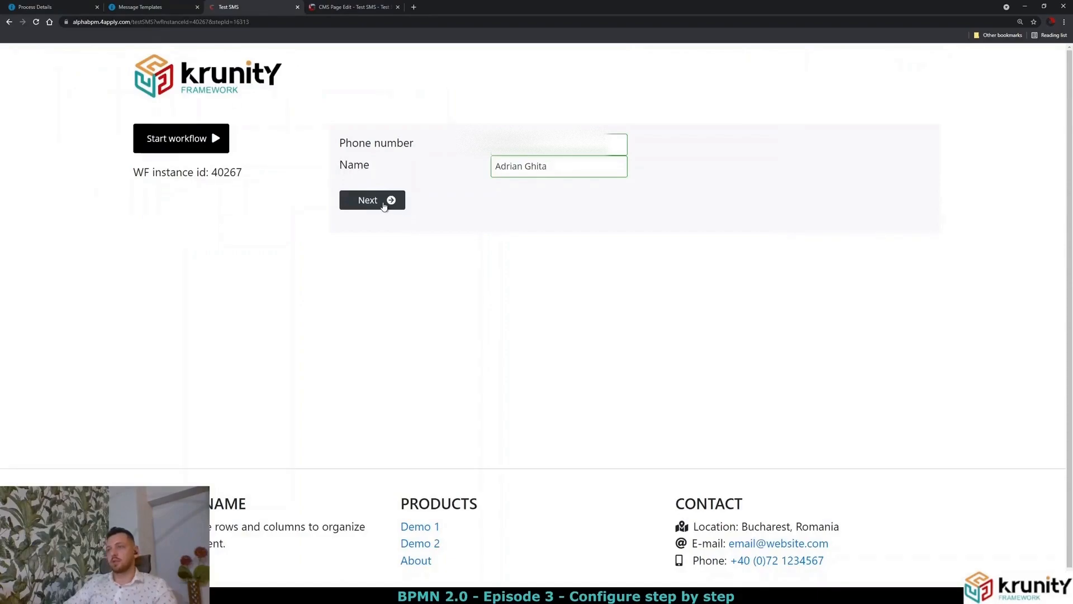
Submit the phone number and name to trigger the SMS service call.
click(387, 201)
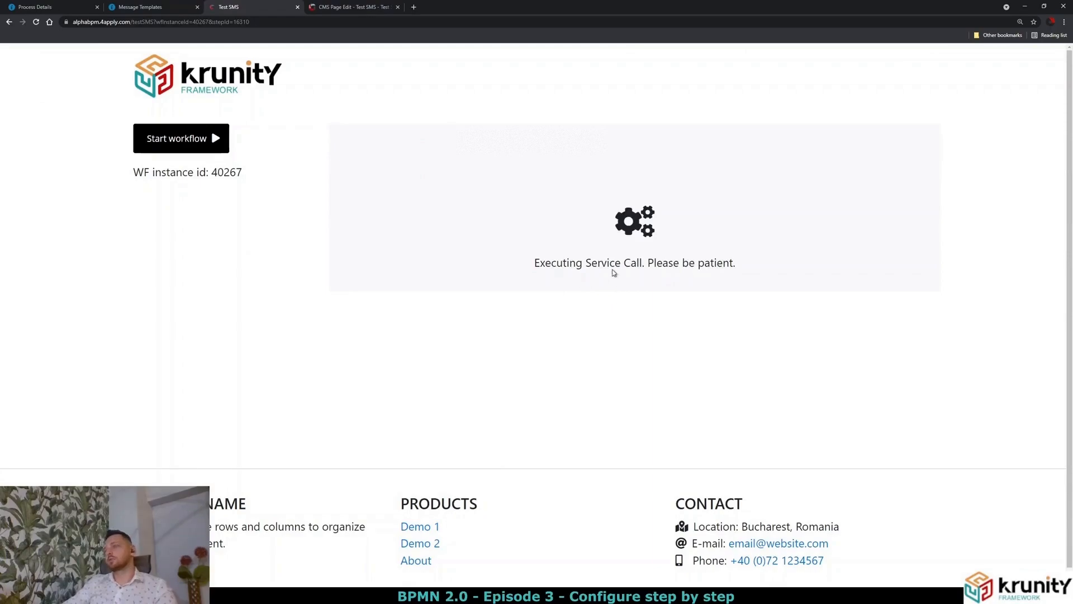
drag(588, 263, 675, 261)
click(686, 258)
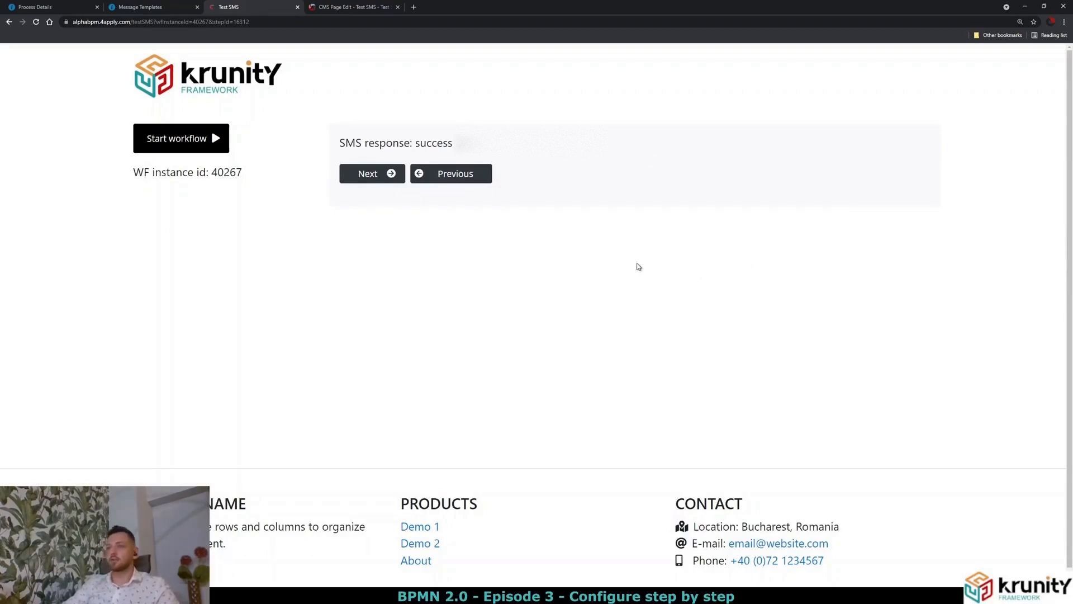
Verify 'SMS response: success', finish the workflow, and return to the SMSDemo2 diagram.
drag(339, 143, 454, 144)
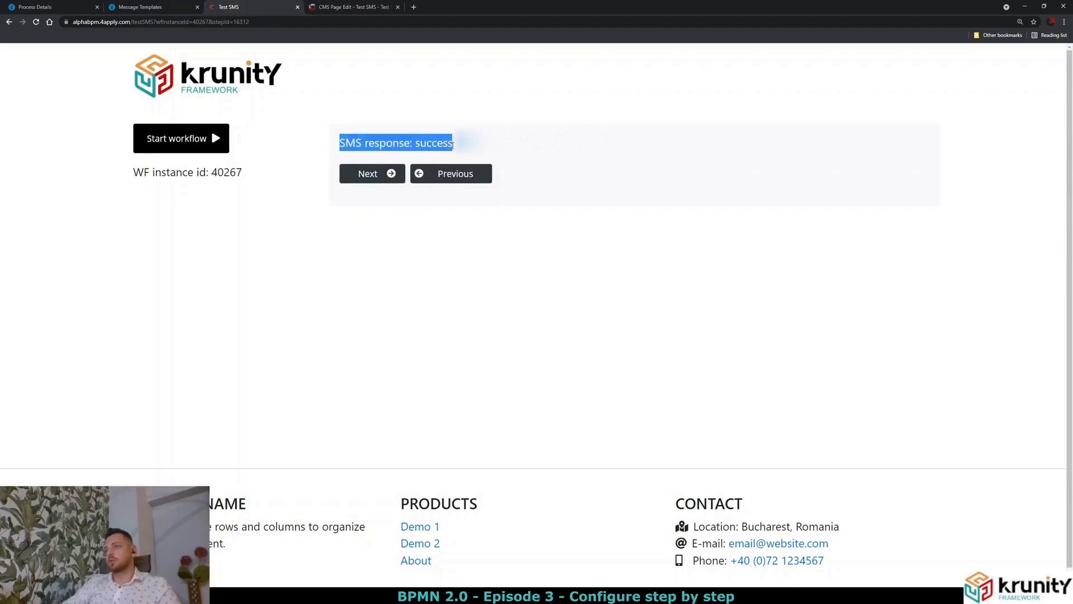
click(454, 145)
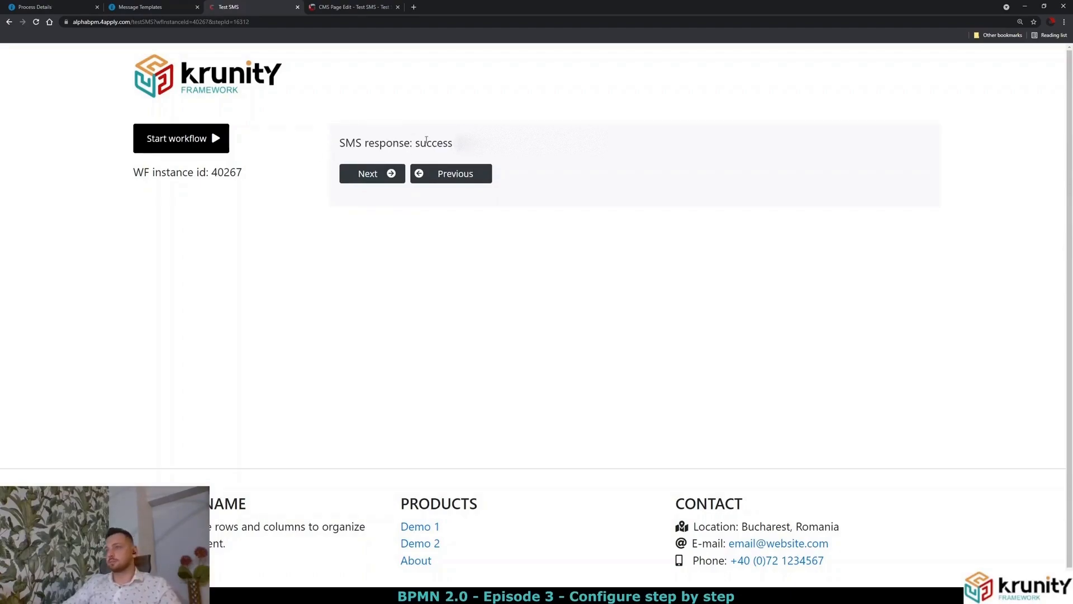
drag(340, 143, 410, 144)
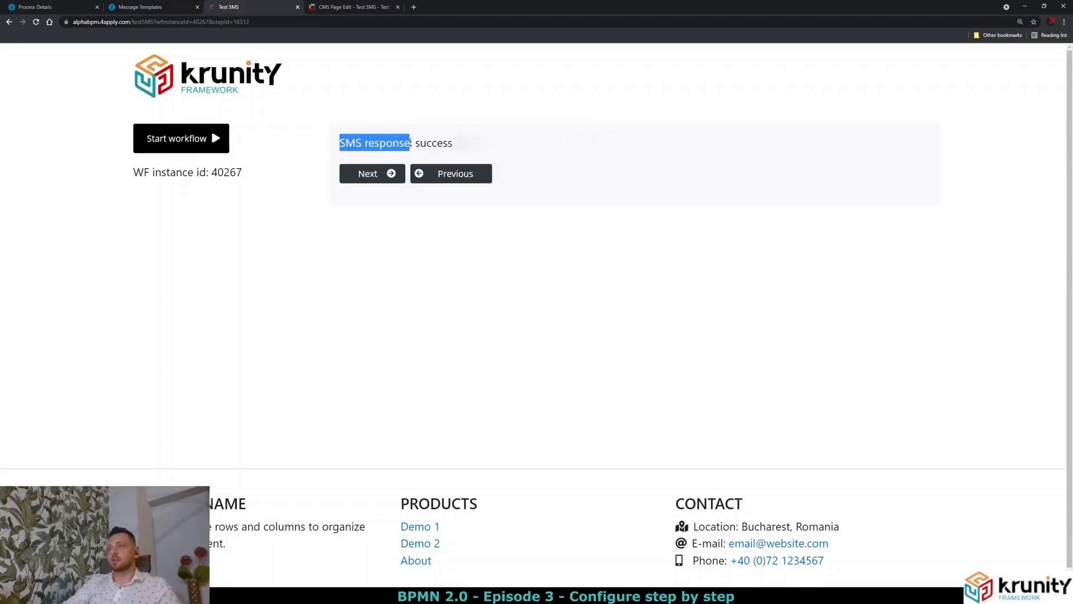
double_click(430, 144)
click(455, 145)
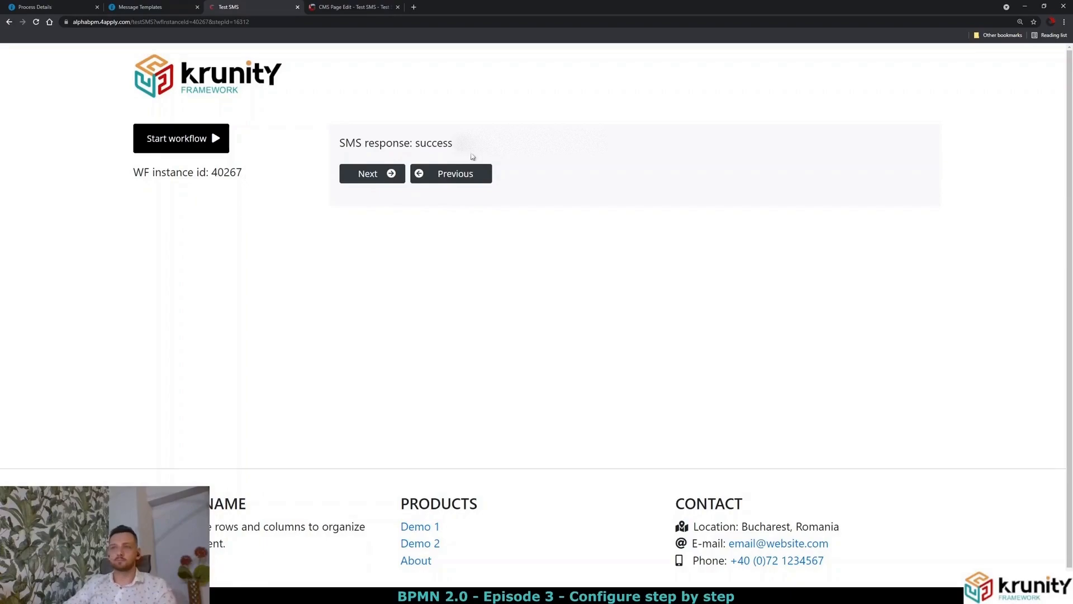
click(379, 178)
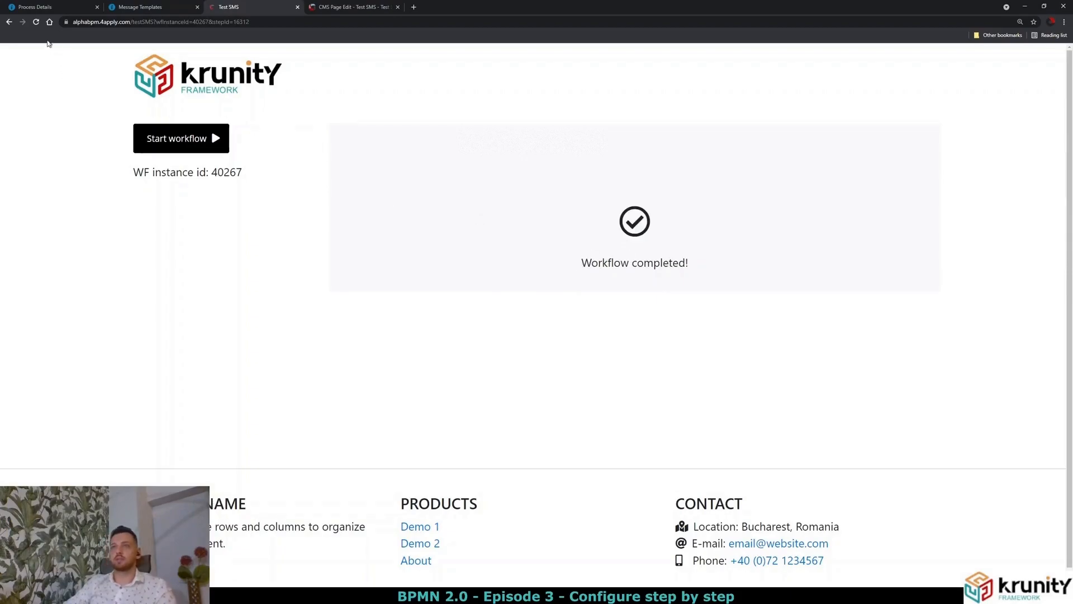
click(58, 12)
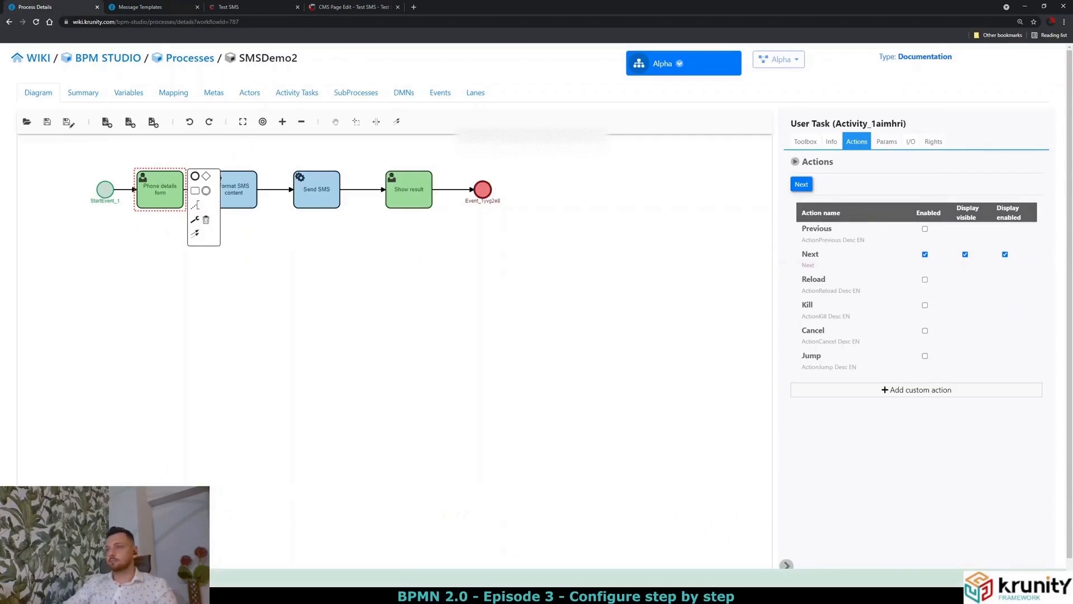
click(247, 242)
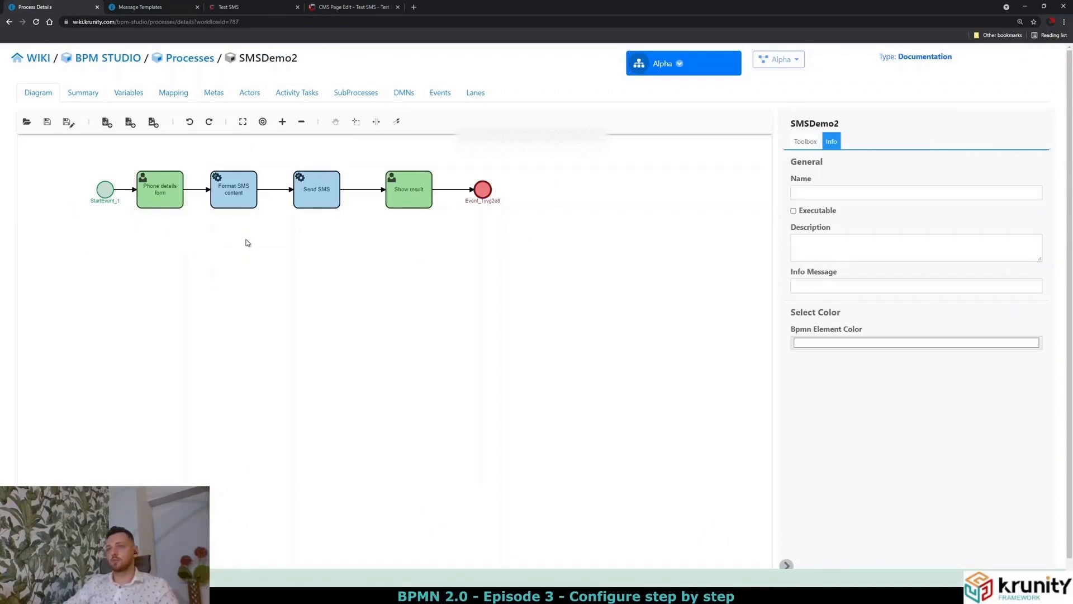
scroll(248, 243, up, 2)
drag(248, 243, 328, 338)
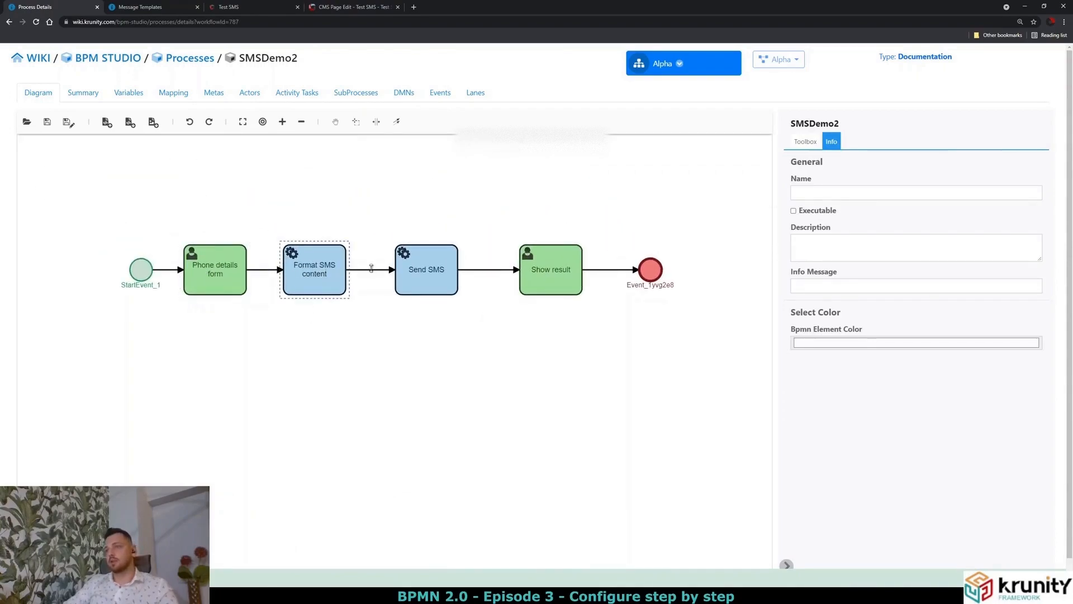
click(234, 257)
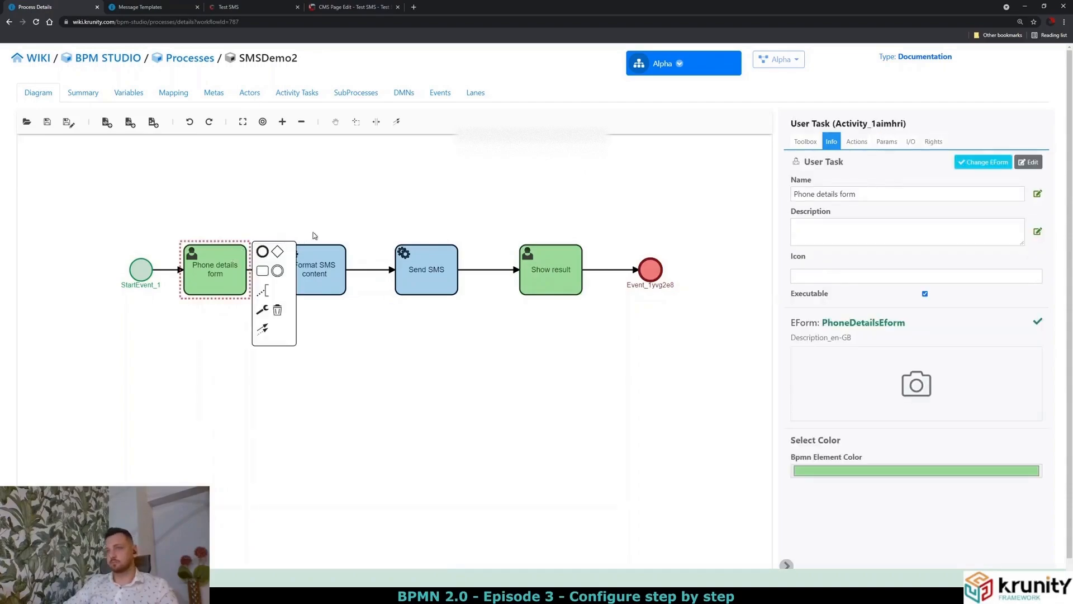
click(903, 146)
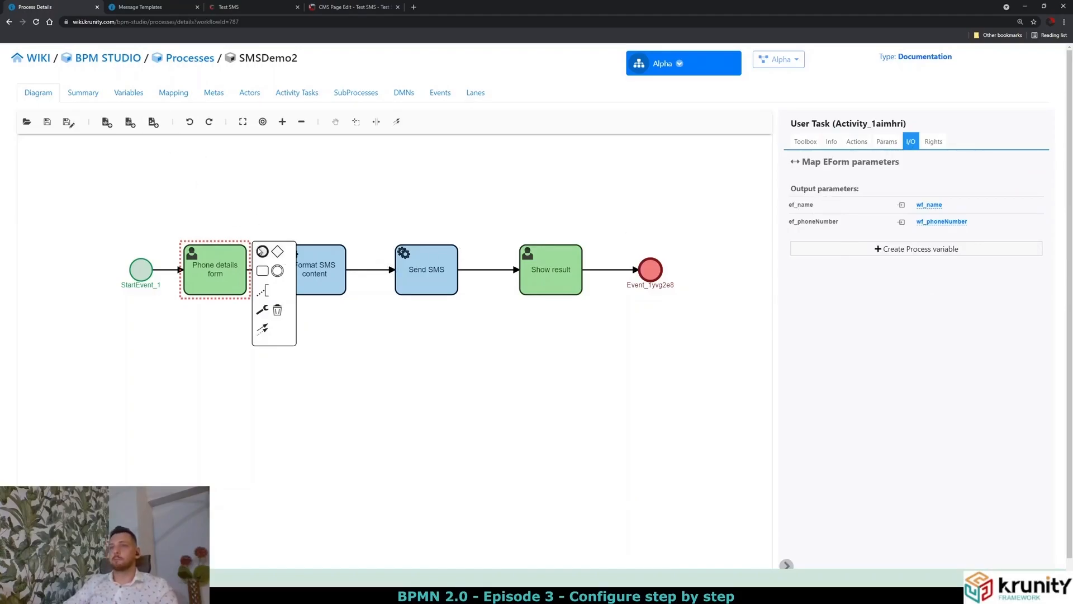
click(314, 260)
click(429, 263)
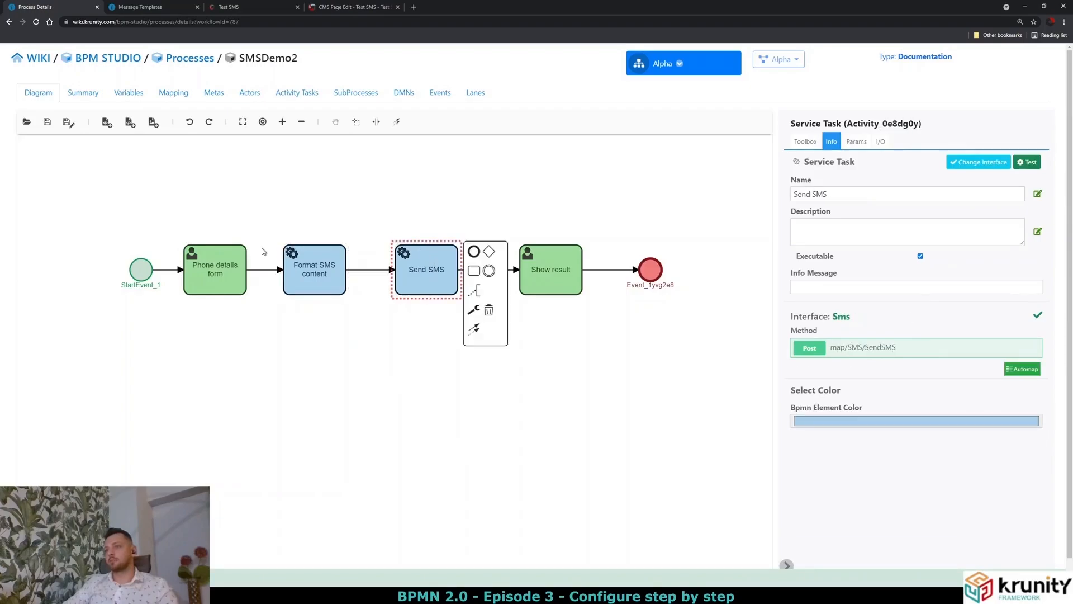
click(230, 279)
click(299, 278)
click(228, 272)
click(318, 279)
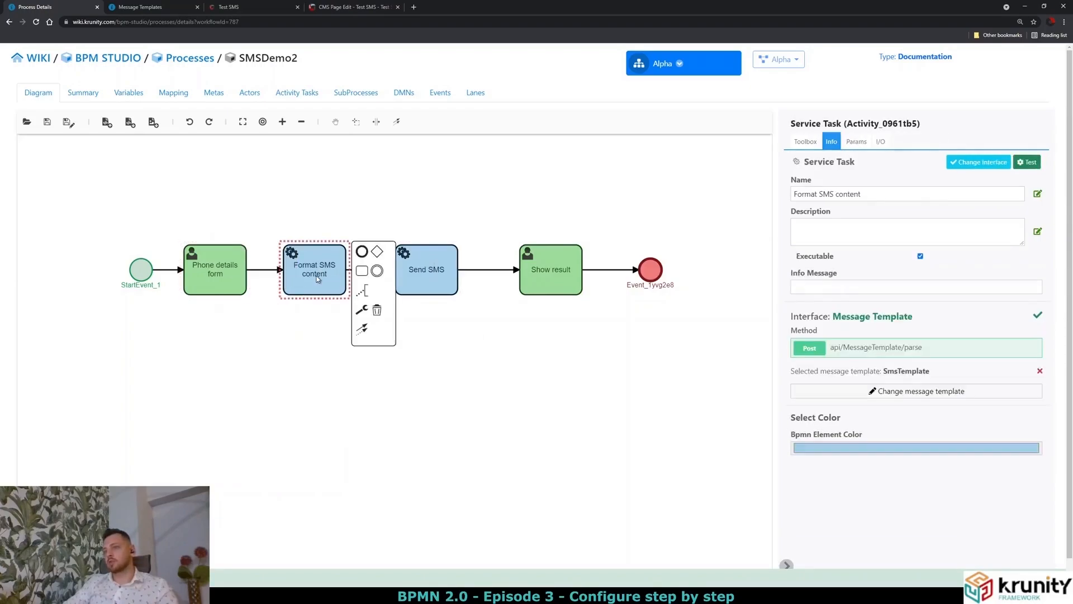
click(446, 273)
click(555, 274)
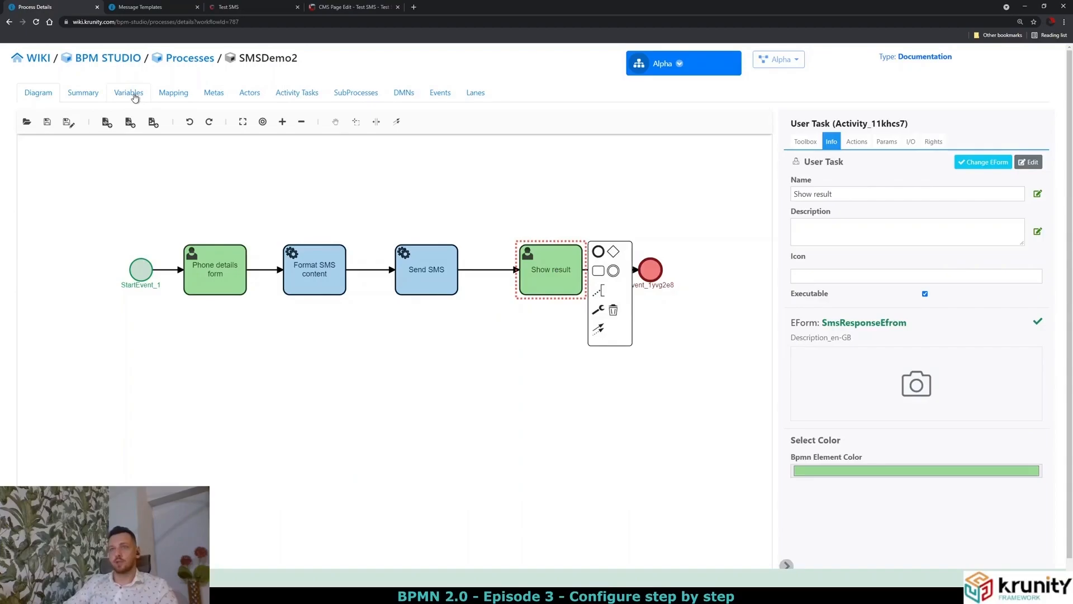
click(130, 93)
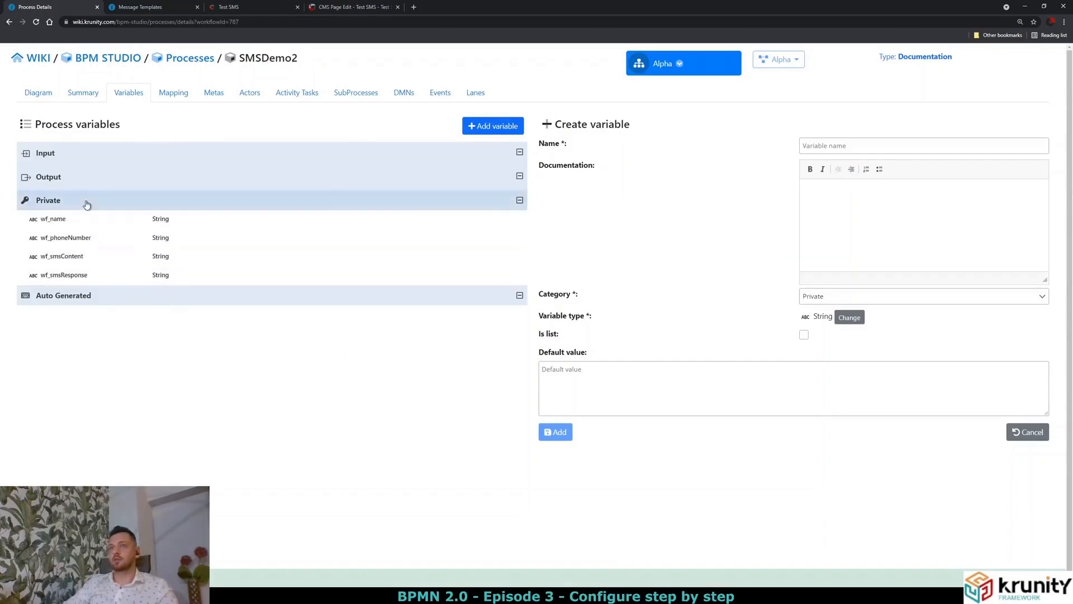
click(30, 95)
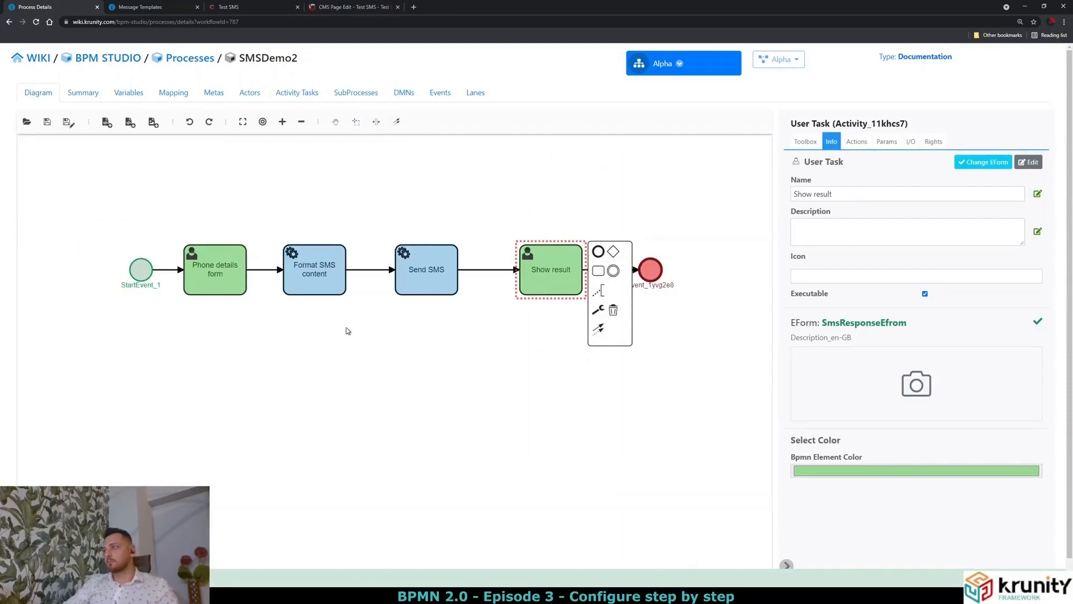
click(236, 276)
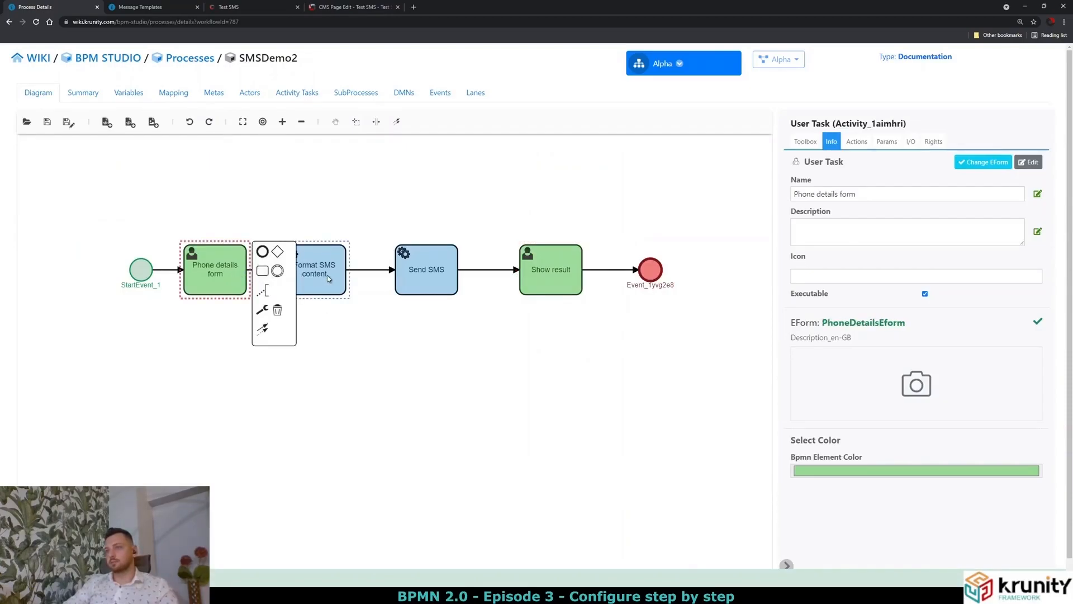
click(327, 274)
click(412, 276)
click(541, 279)
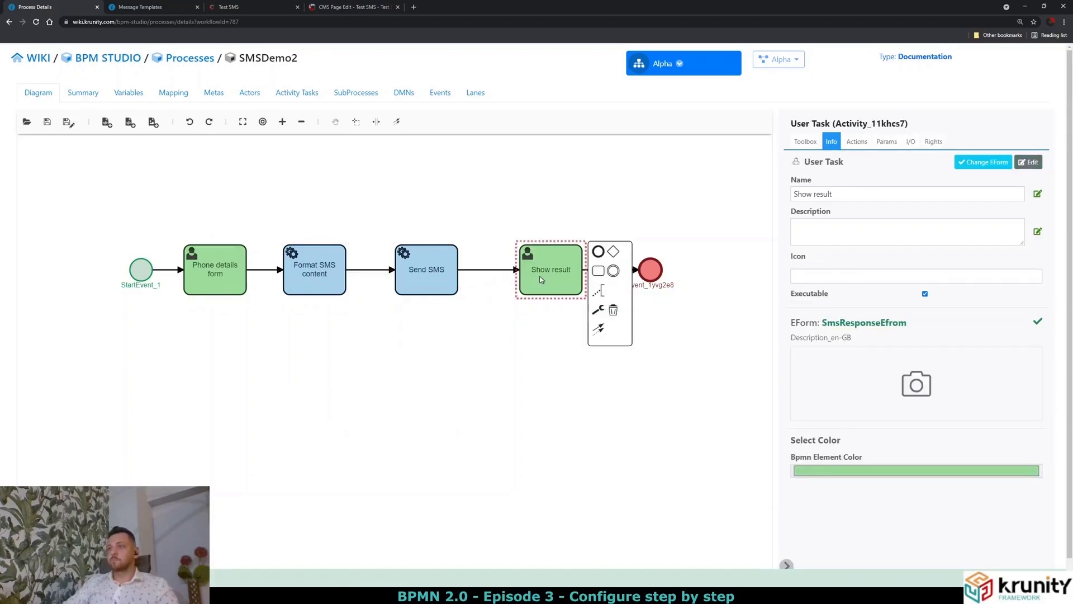
click(434, 273)
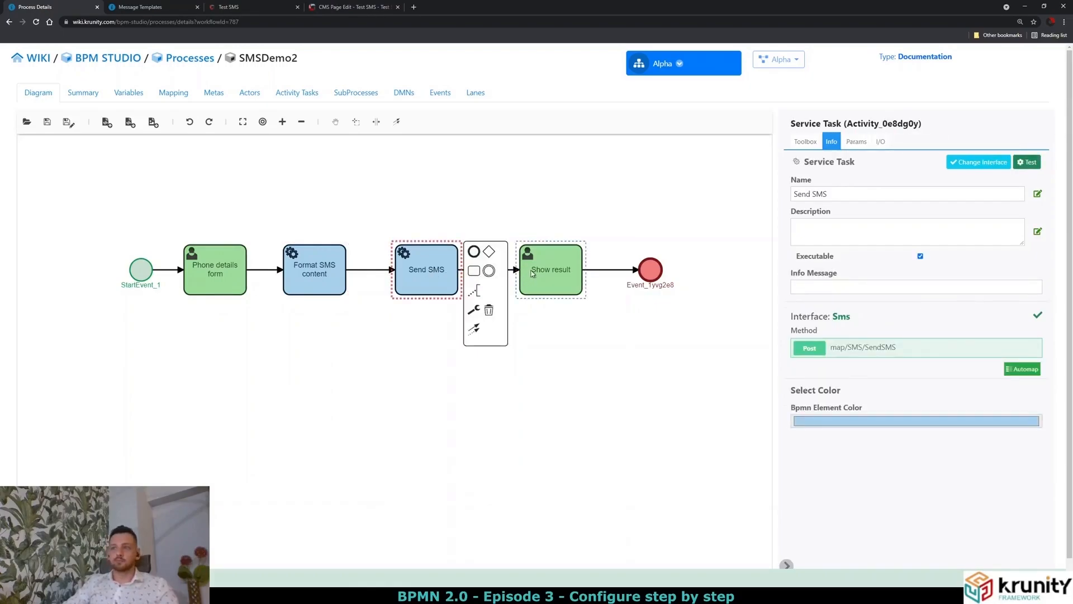